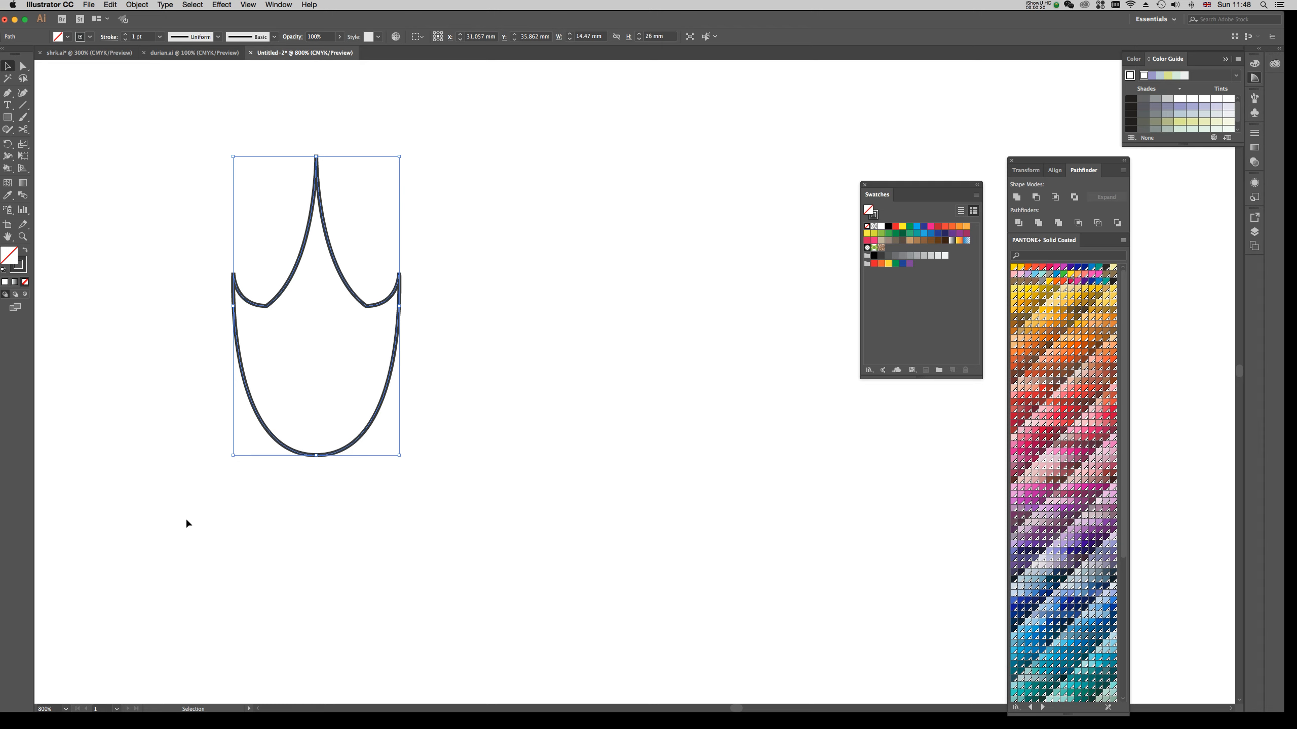
- Duplicate the petal outline to the right of the original
drag(200, 173, 395, 428)
drag(388, 383, 700, 362)
key(super+z)
key(a)
key(v)
key(super+v)
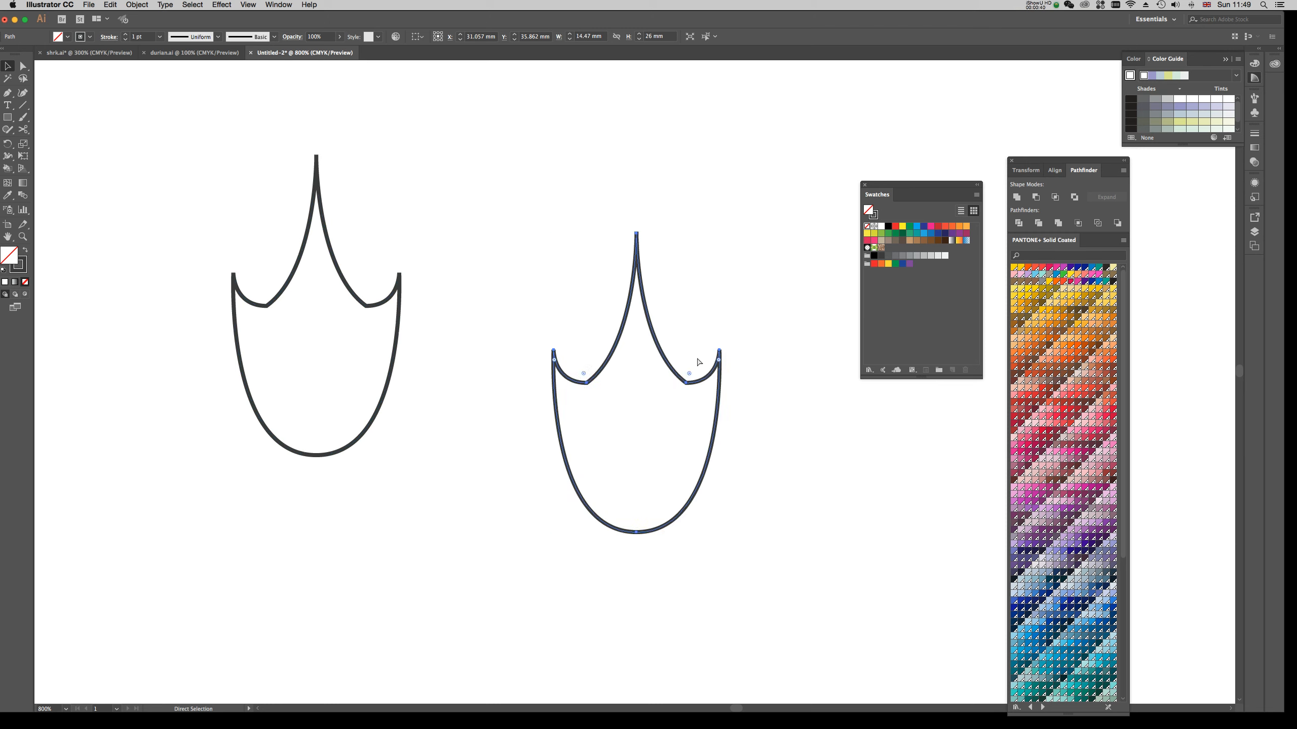
- Move the duplicate petal until it sits roughly level with the original
drag(624, 327, 617, 255)
scroll(301, 411, right, 8)
scroll(302, 411, down, 2)
drag(314, 192, 506, 449)
drag(491, 377, 560, 380)
drag(594, 429, 499, 275)
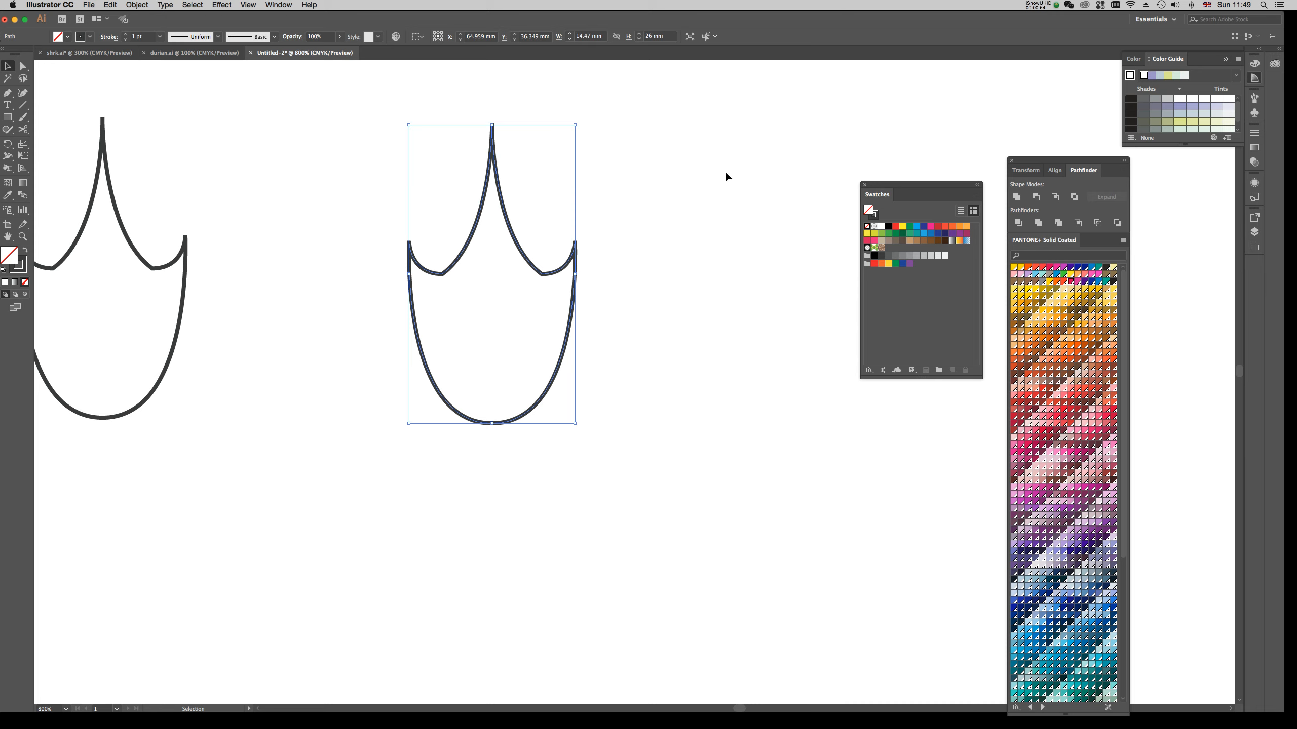
key(b)
mouse_move(707, 152)
mouse_down()
mouse_move(707, 259)
mouse_move(721, 135)
mouse_move(747, 196)
mouse_move(700, 212)
mouse_move(793, 282)
mouse_up()
key(a)
drag(682, 108, 761, 332)
key(Delete)
key(Delete)
key(v)
click(494, 423)
key(r)
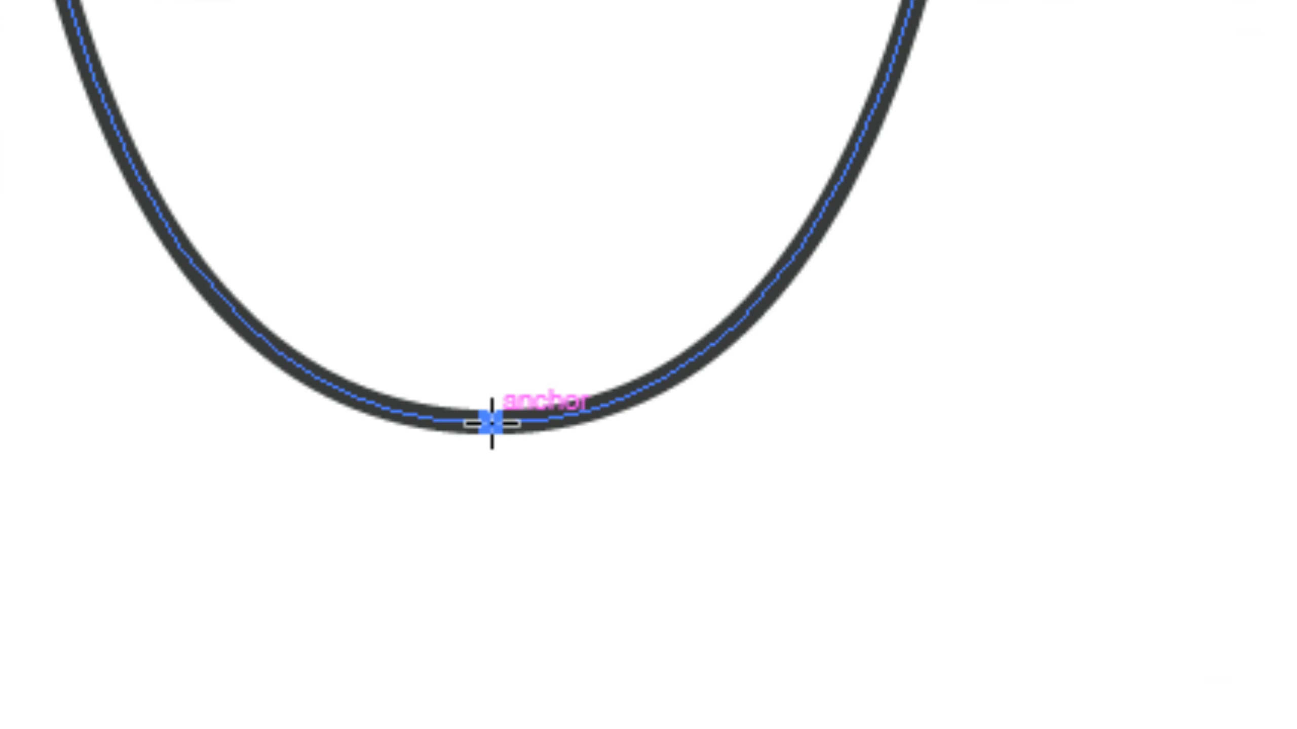
key(v)
key(ctrl+minus)
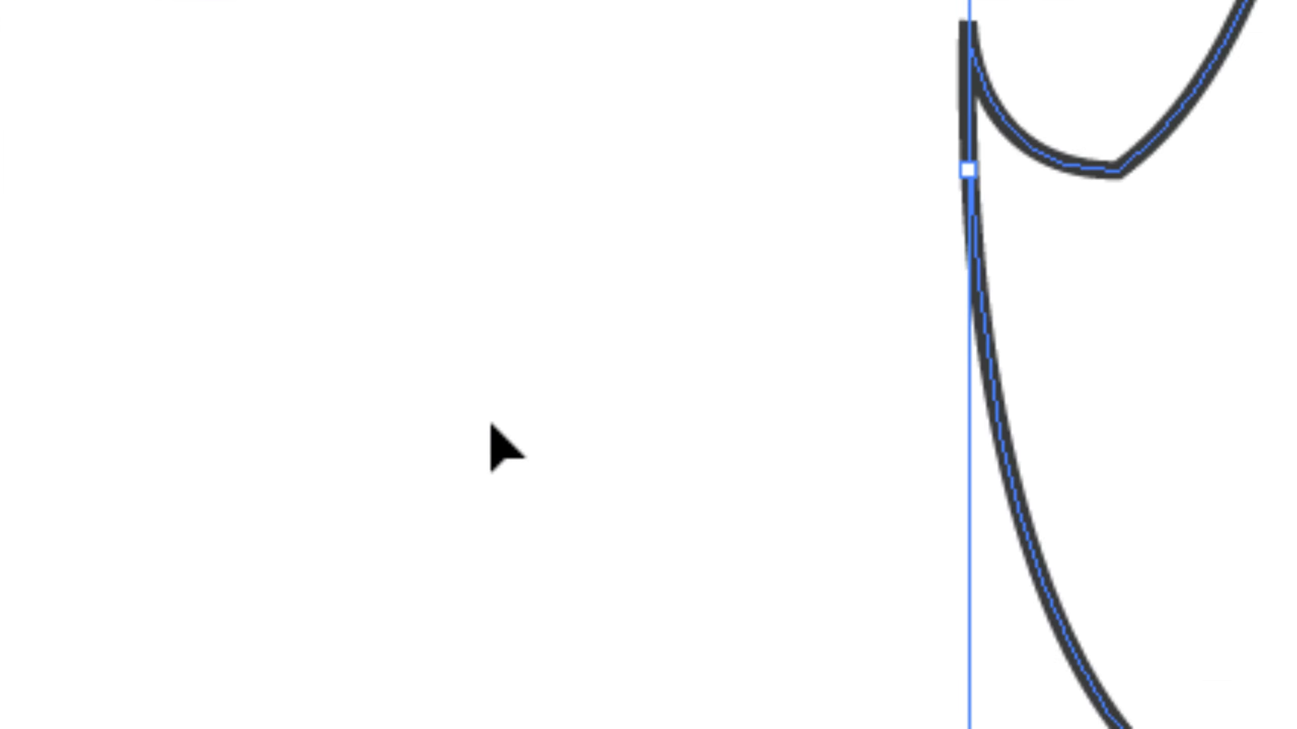
key(r)
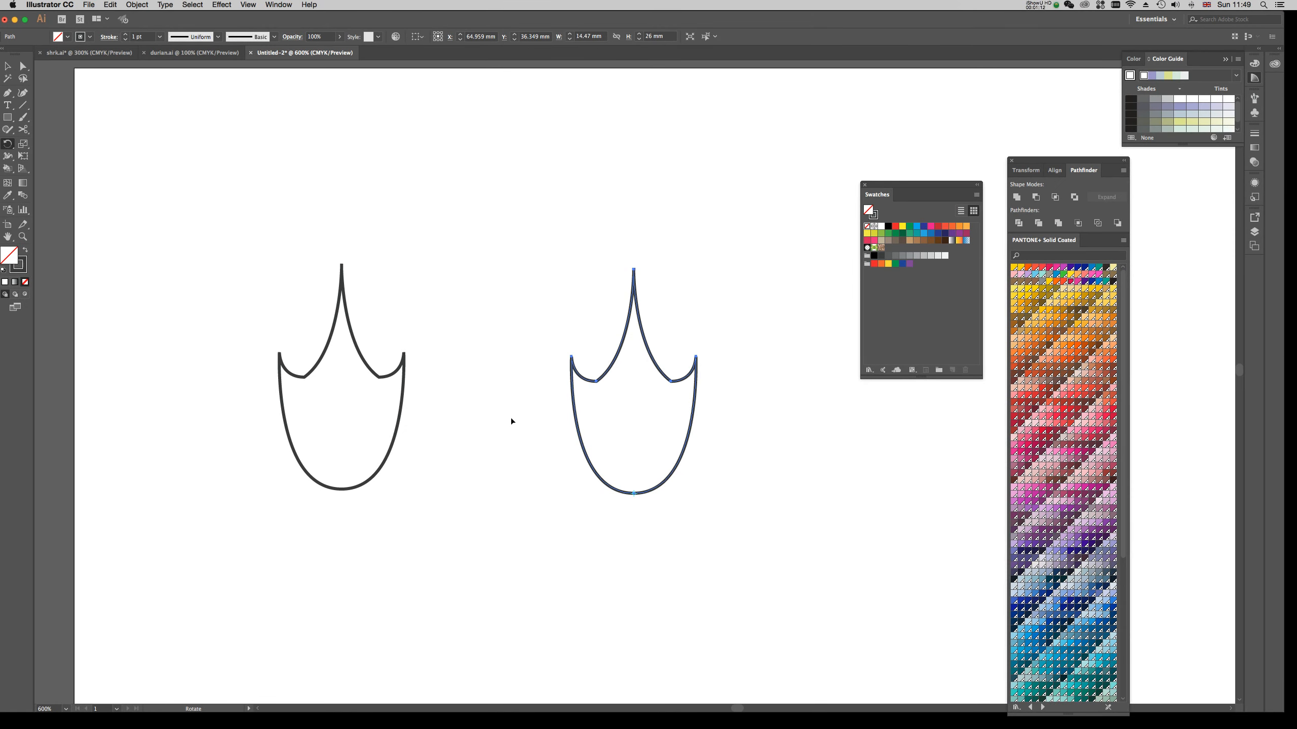
scroll(511, 421, right, 5)
scroll(511, 421, down, 2)
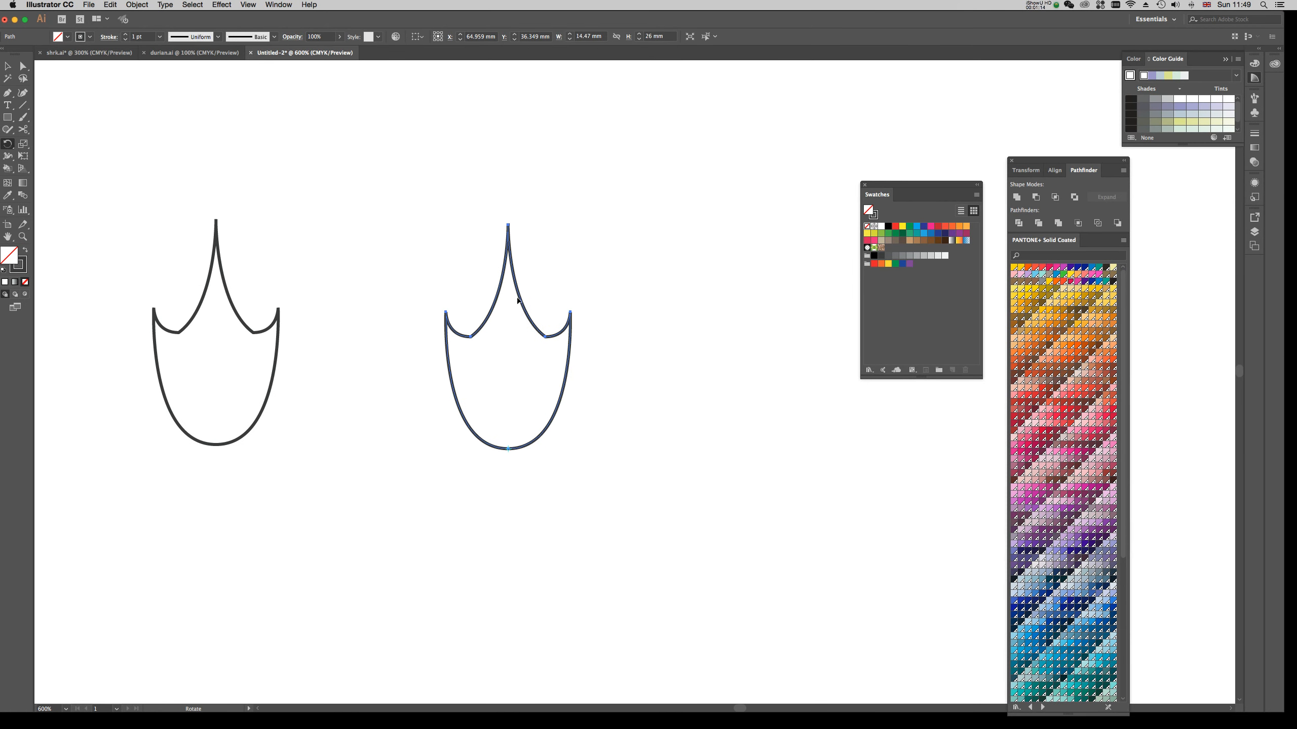
key(v)
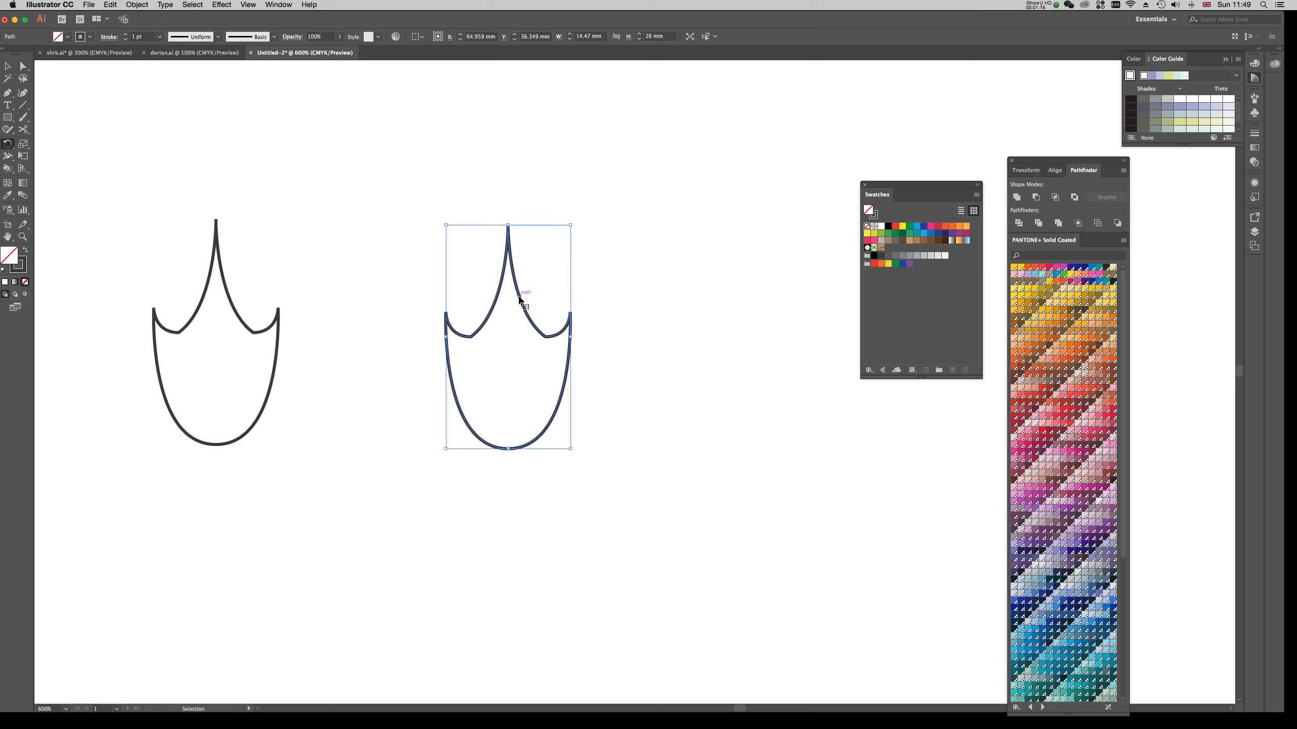
shift+click(524, 298)
key(r)
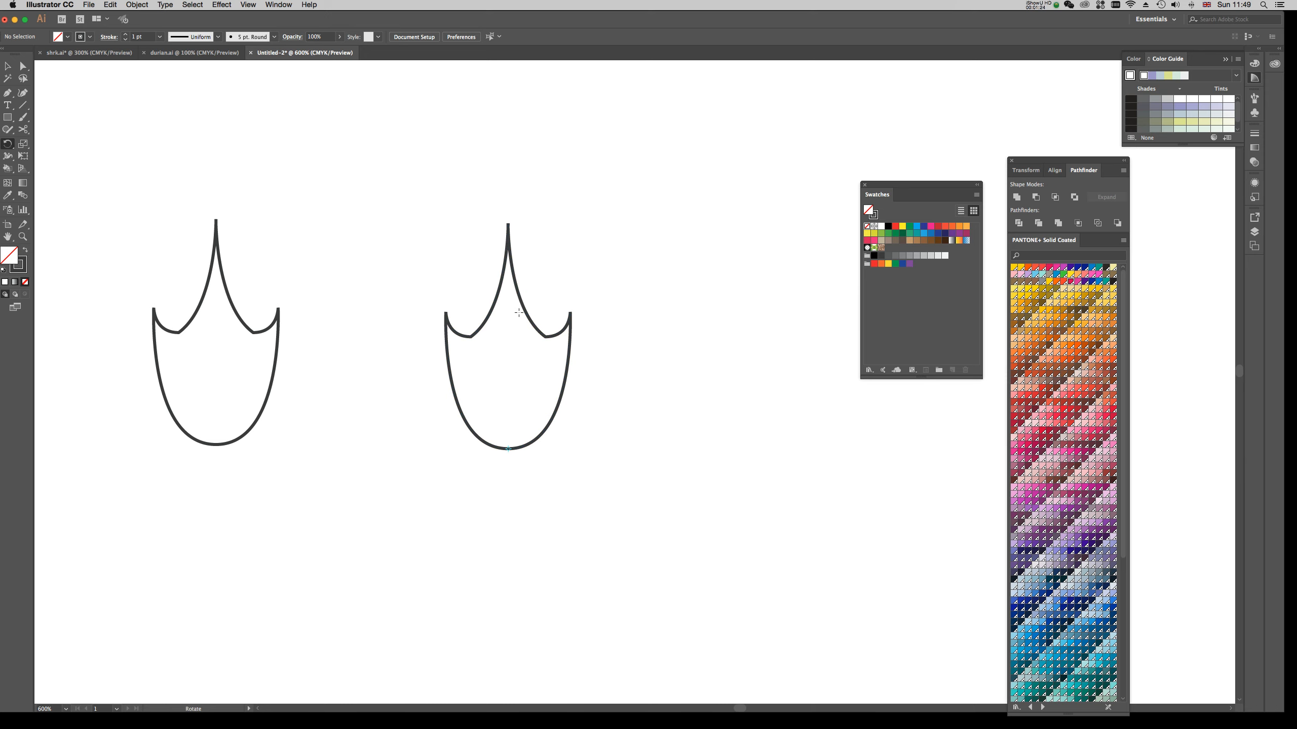
key(v)
key(r)
key(v)
drag(513, 265, 535, 268)
key(super+z)
- Rotate a copy of the duplicate petal 45 degrees clockwise around its bottom anchor point
key(r)
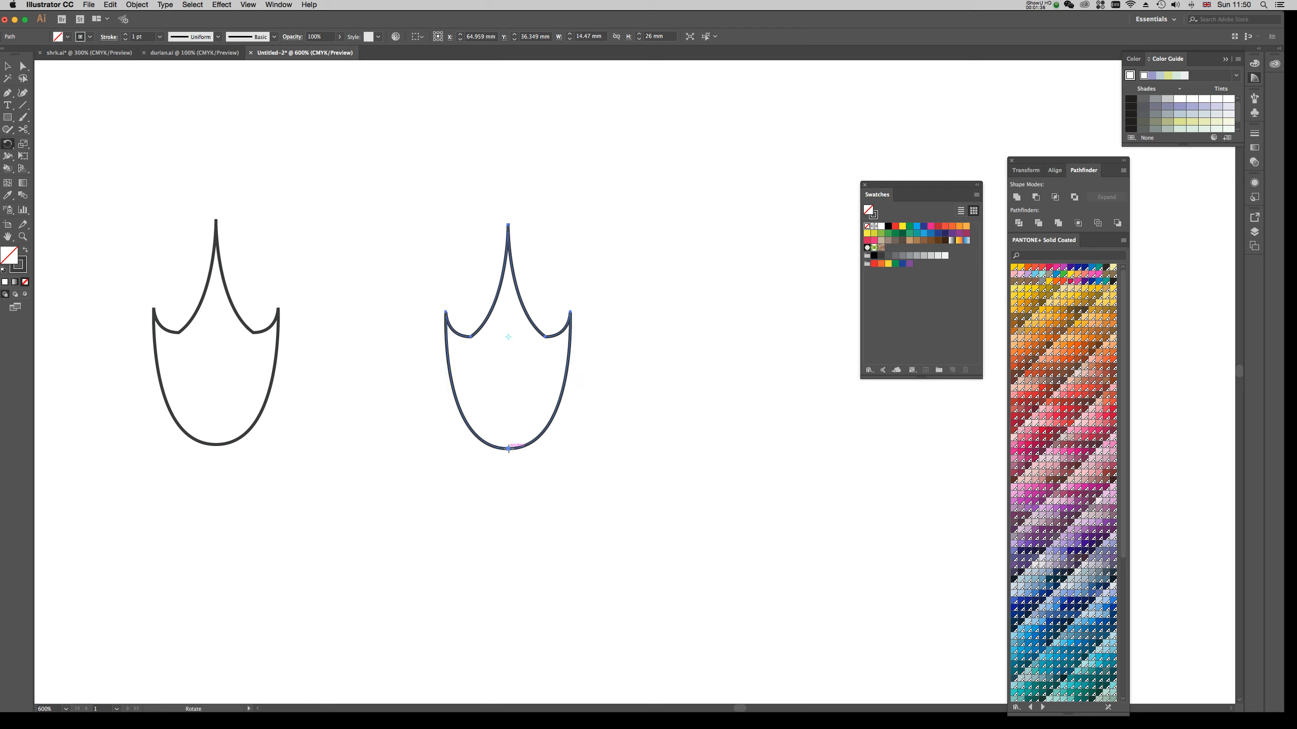
click(507, 449)
drag(541, 437, 570, 454)
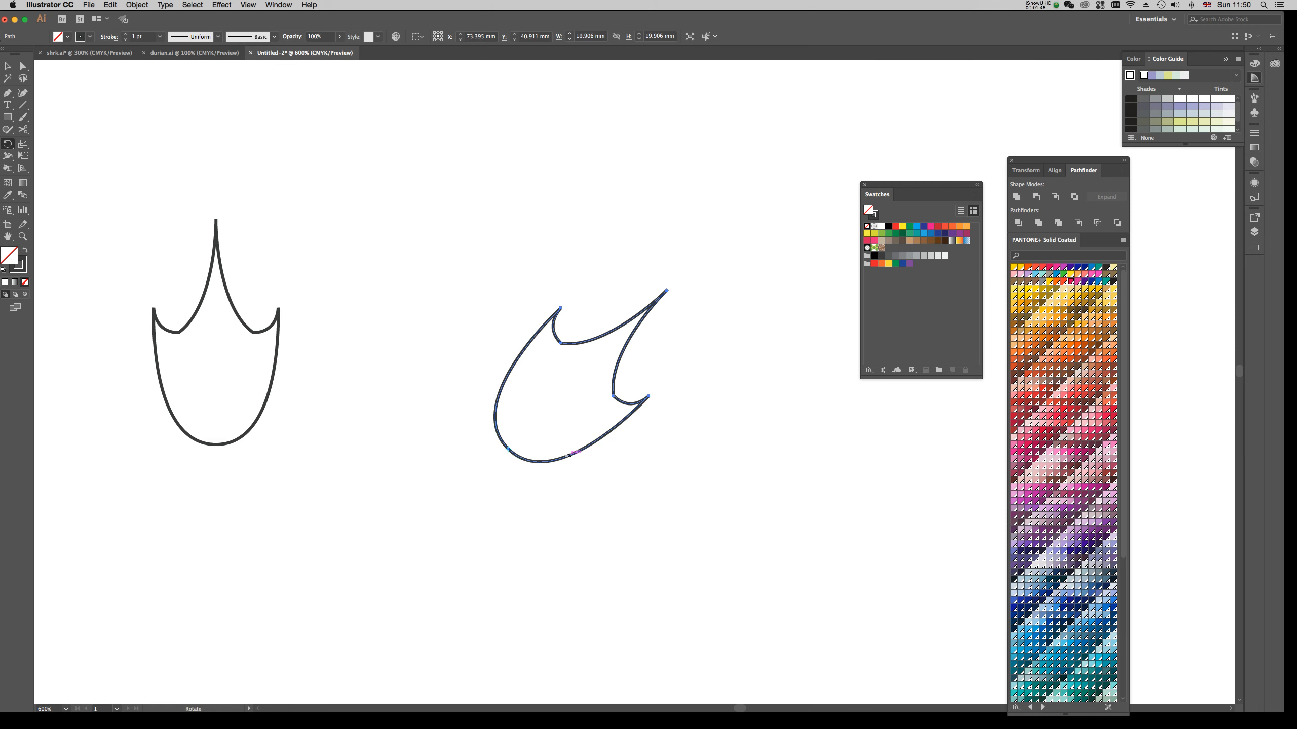
key(super+z)
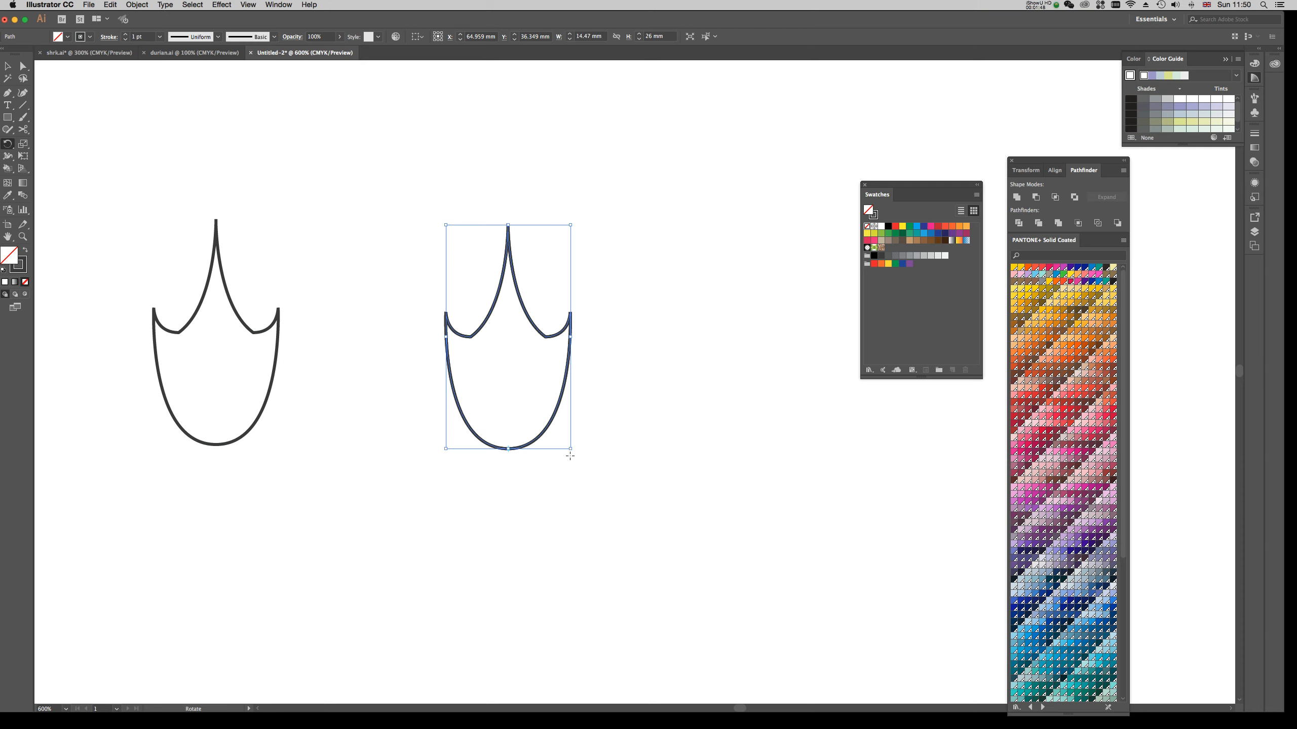
drag(564, 396, 593, 426)
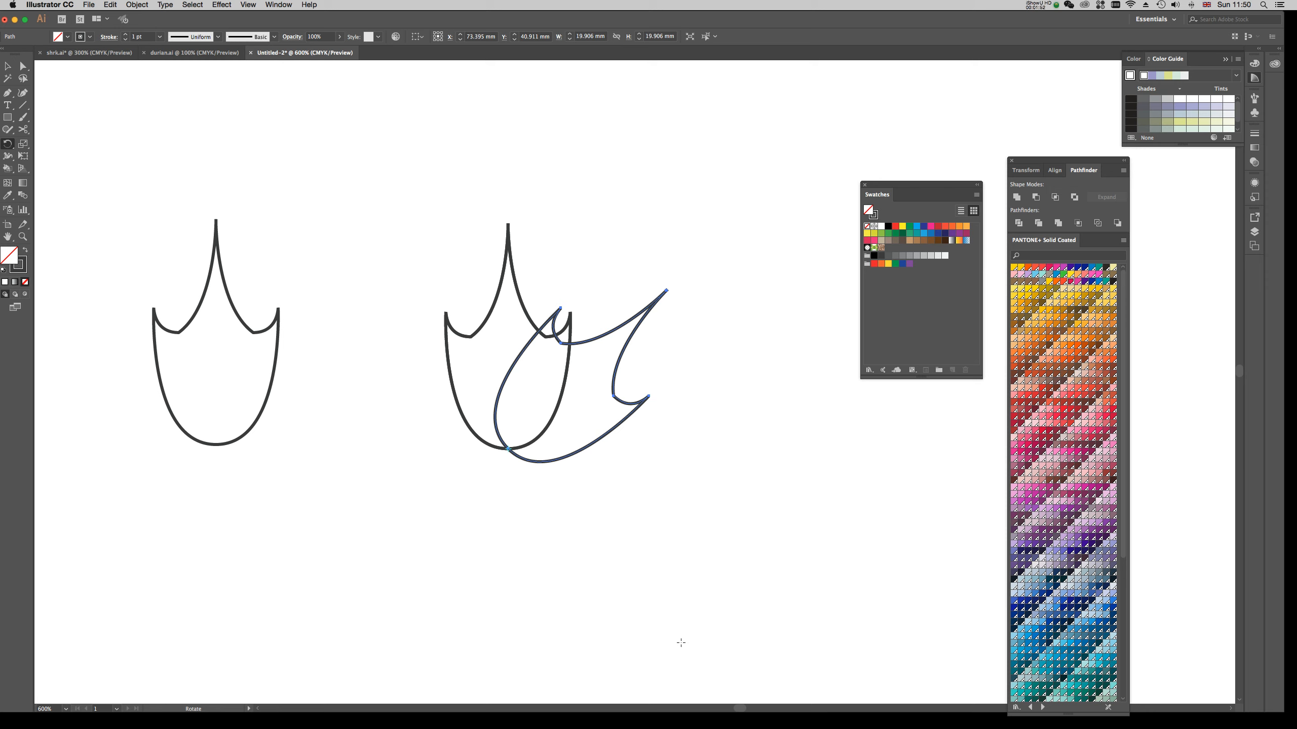
- Repeat the rotated copy until eight petals form a complete circular flower
key(super+d)
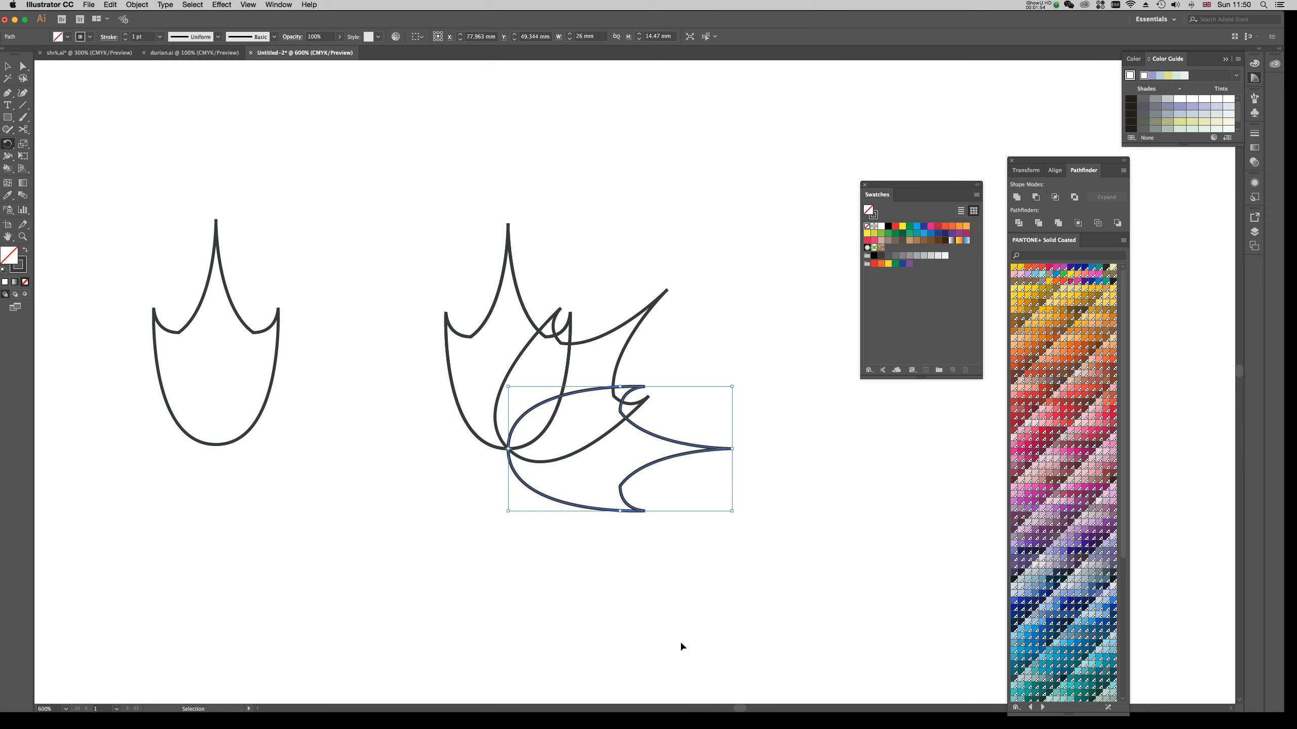
key(super+d)
key(super+d)
key(super+d)
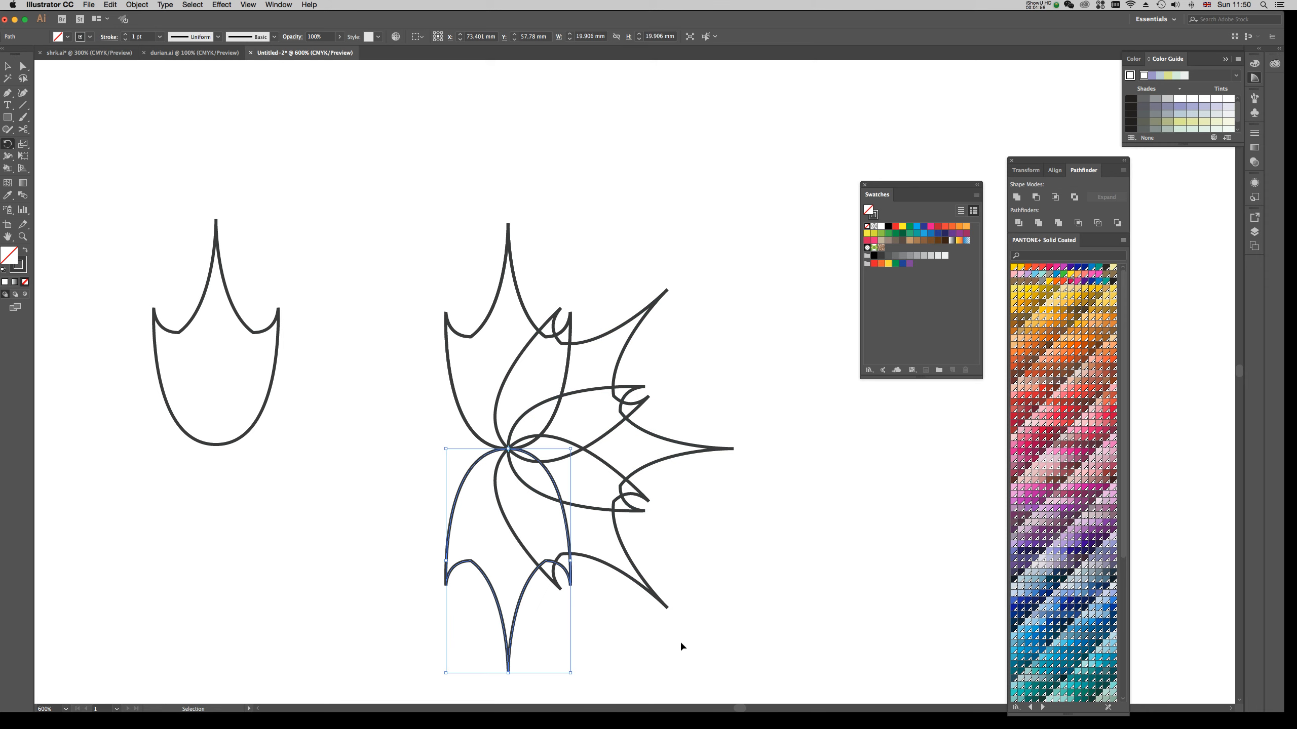
key(super+d)
key(v)
key(a)
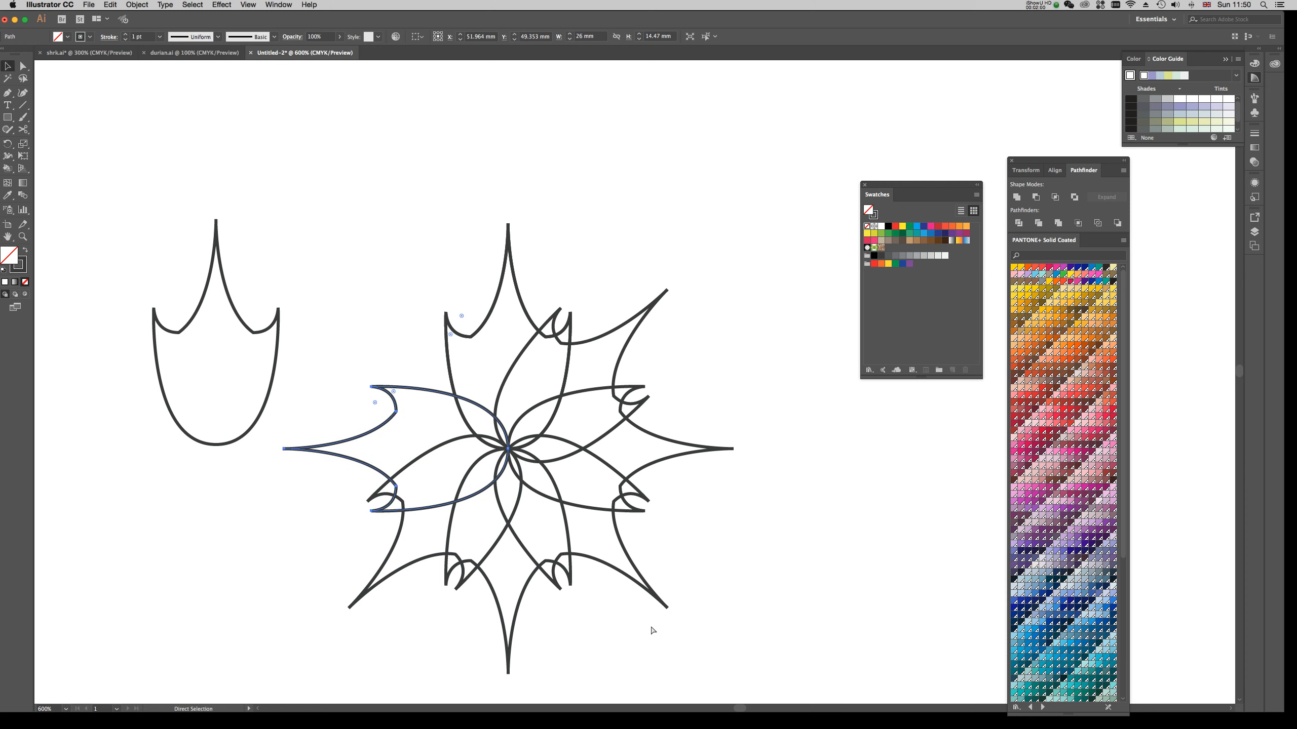
key(super+d)
- Move the complete eight-petal flower up and farther right of the single petal, leaving it deselected
key(v)
drag(377, 217, 660, 628)
key(super+minus)
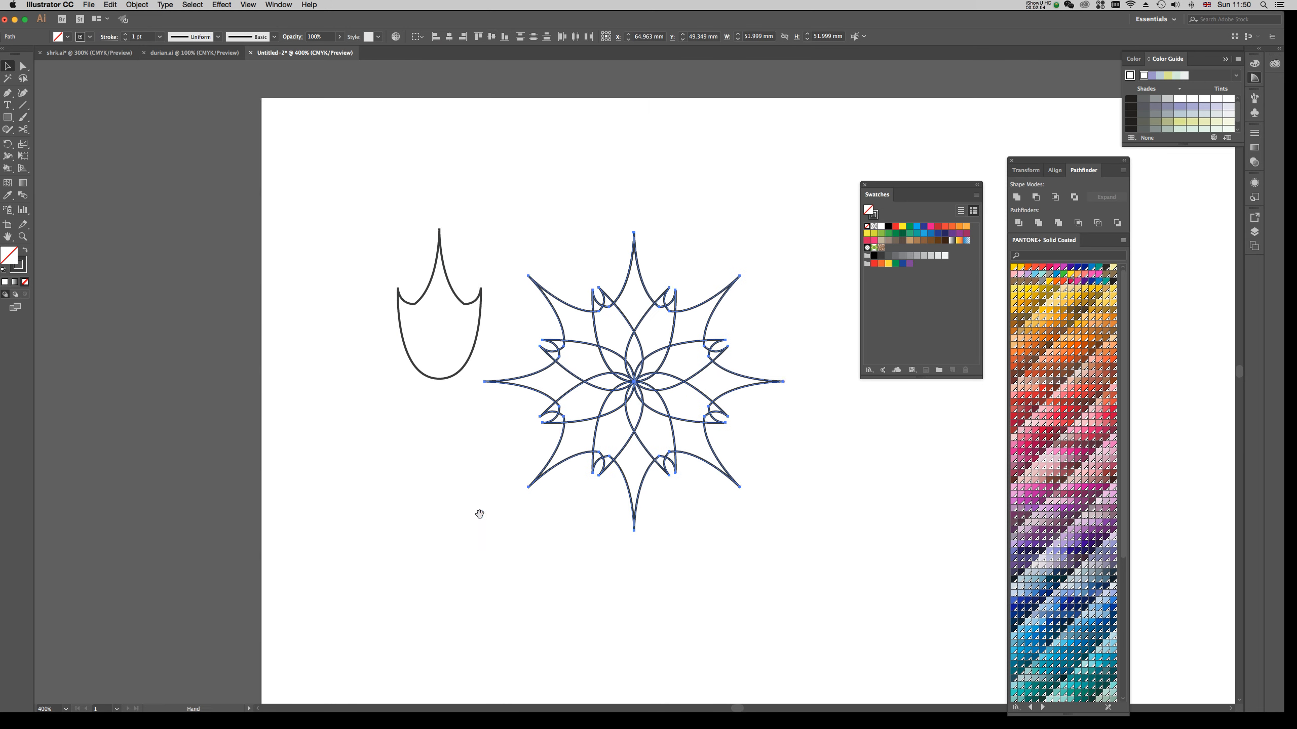
drag(480, 514, 313, 542)
drag(483, 383, 552, 309)
click(727, 432)
drag(758, 441, 613, 465)
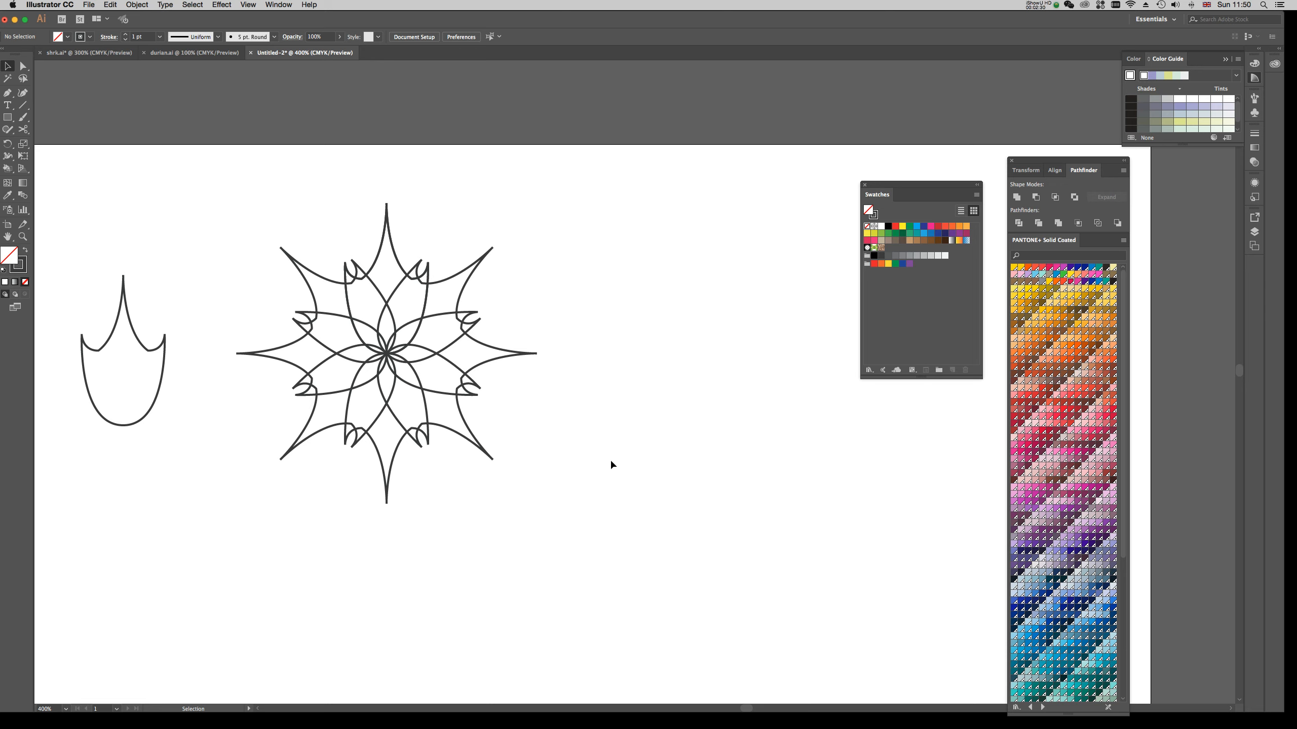
click(1041, 5)
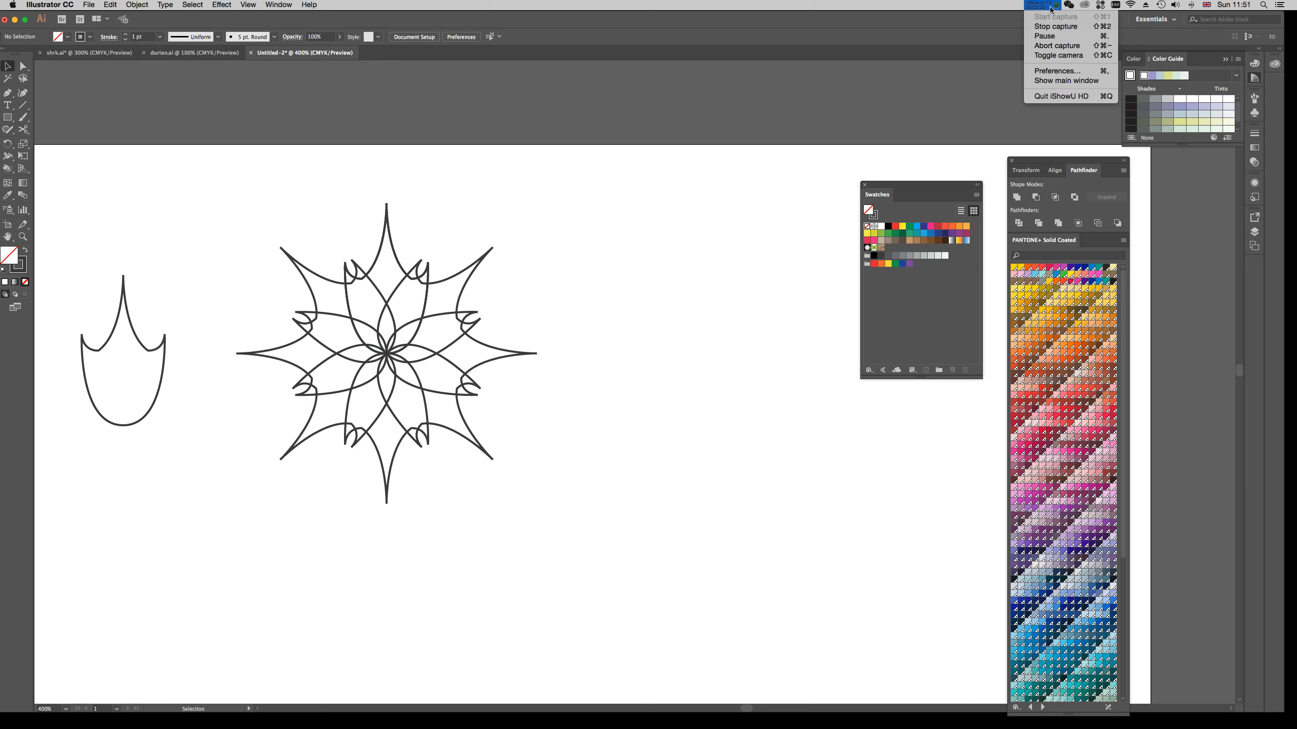
click(1047, 37)
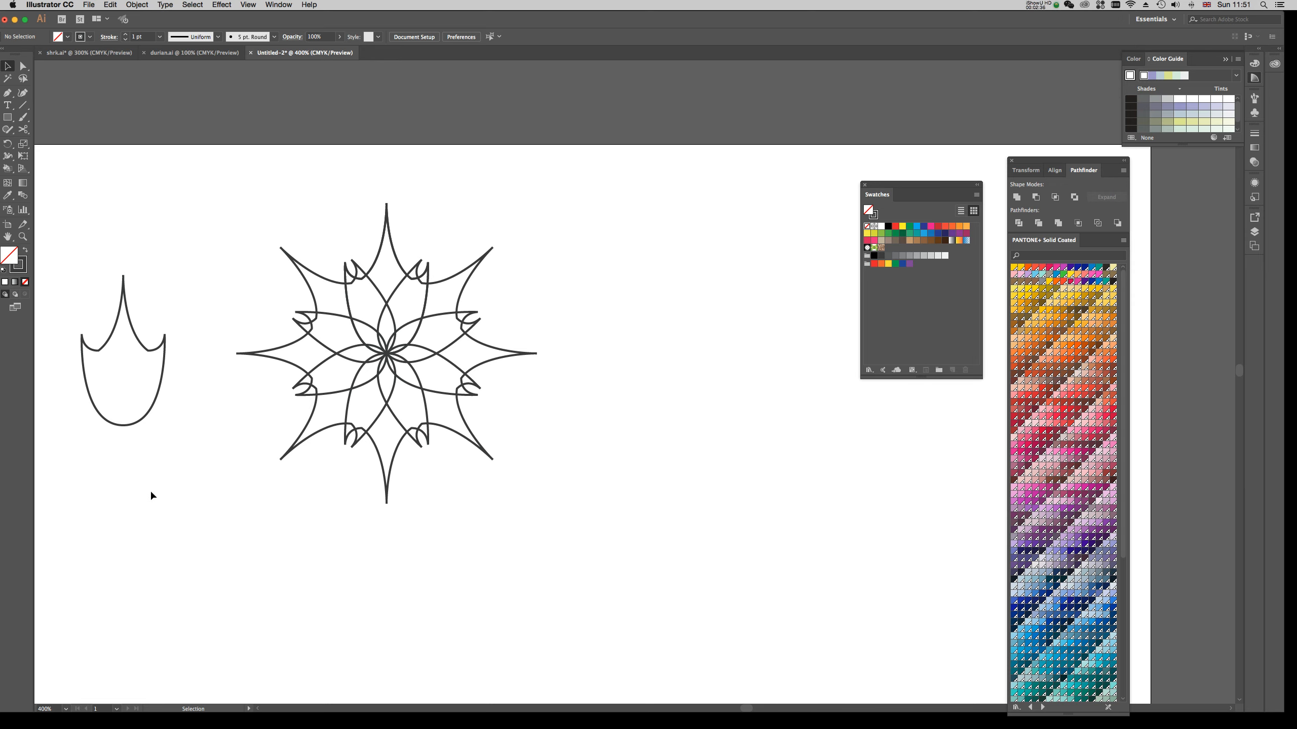
- Duplicate the single petal straight below the original and keep its bounding box shown
scroll(174, 488, down, 3)
scroll(185, 477, left, 5)
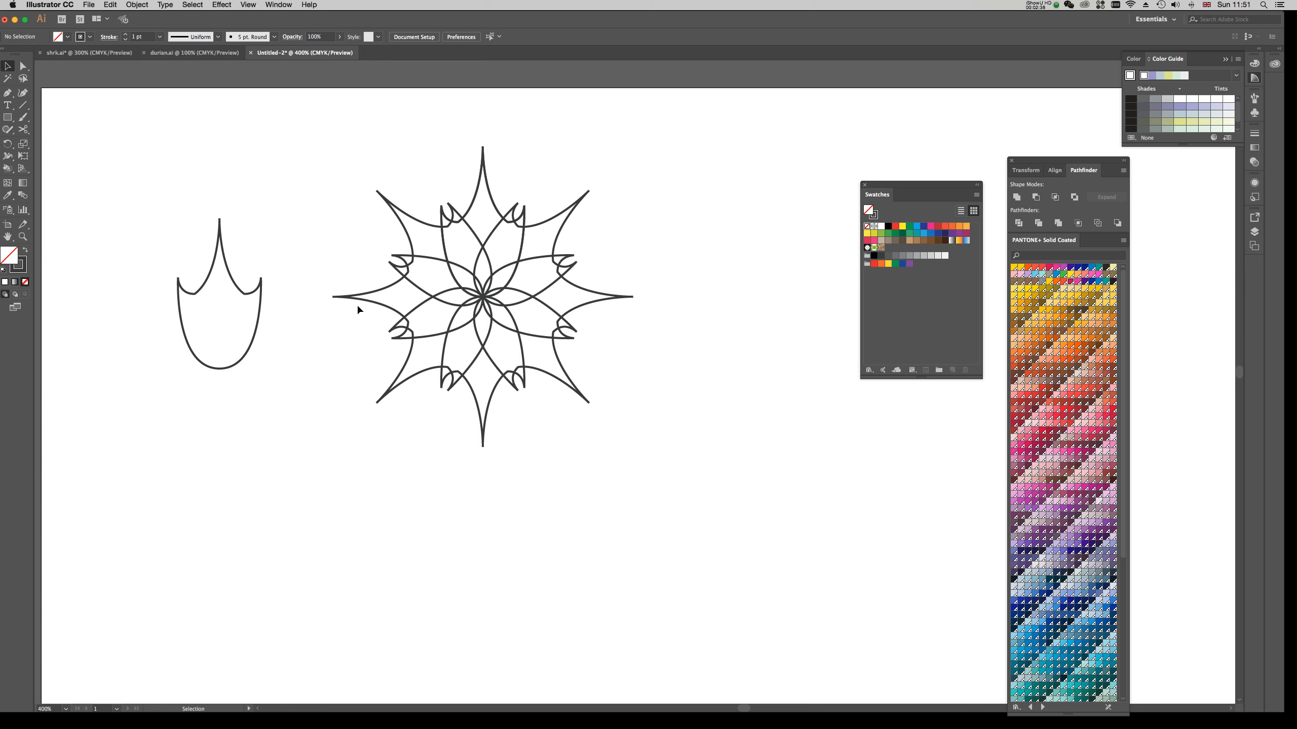
scroll(303, 362, down, 2)
scroll(303, 361, left, 2)
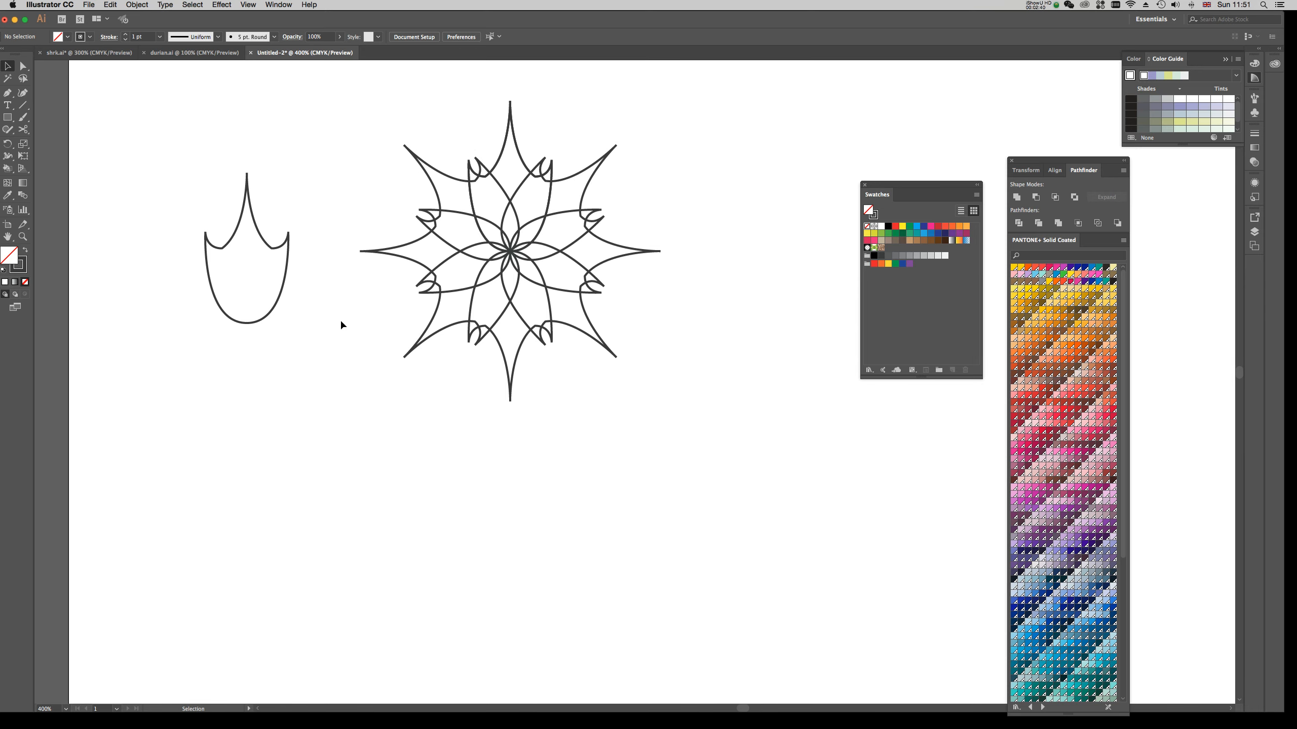
drag(210, 215, 300, 562)
key(super+shift+b)
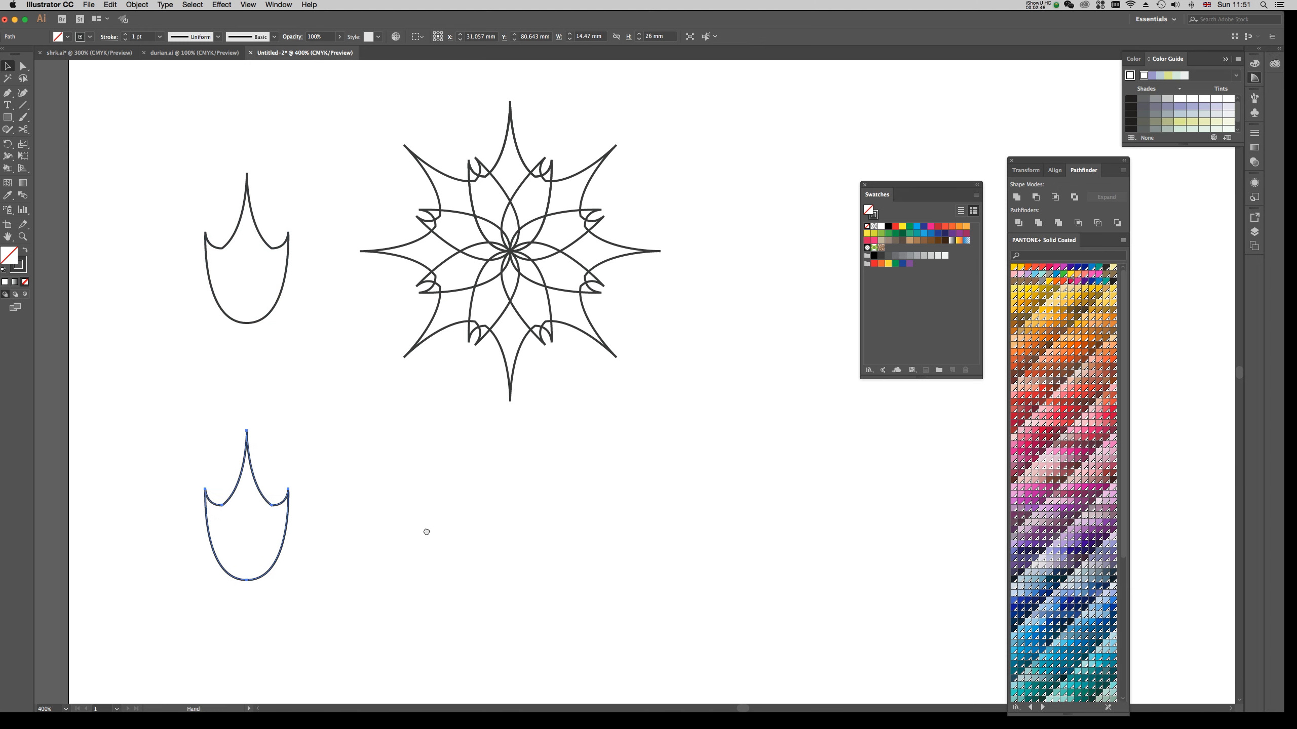
scroll(472, 462, down, 3)
scroll(472, 462, left, 2)
key(super+shift+b)
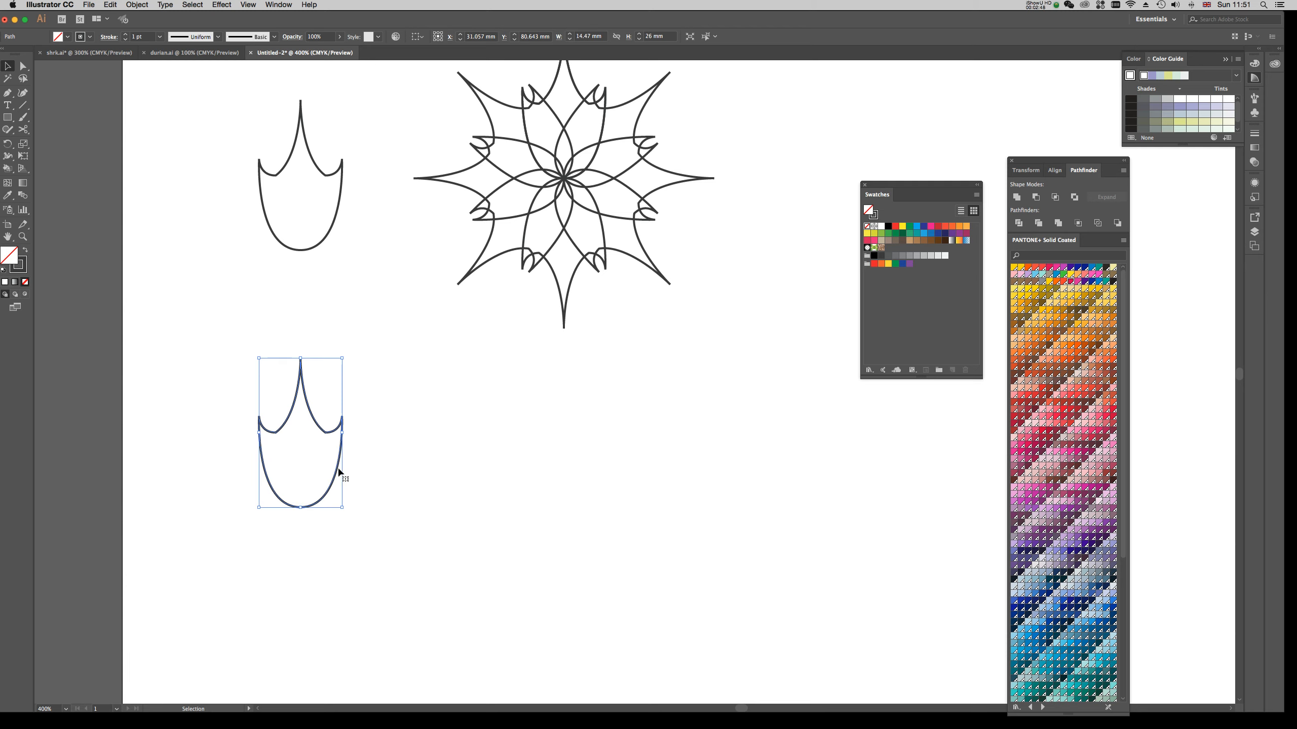
- Place a petal beneath the flower and scale it down proportionally to about 8.7 by 15.6 mm
drag(337, 474, 538, 474)
drag(461, 358, 495, 417)
drag(466, 481, 350, 459)
- Set the small petal's stroke weight to 0.1 pt
key(super+=)
key(super+=)
key(super+=)
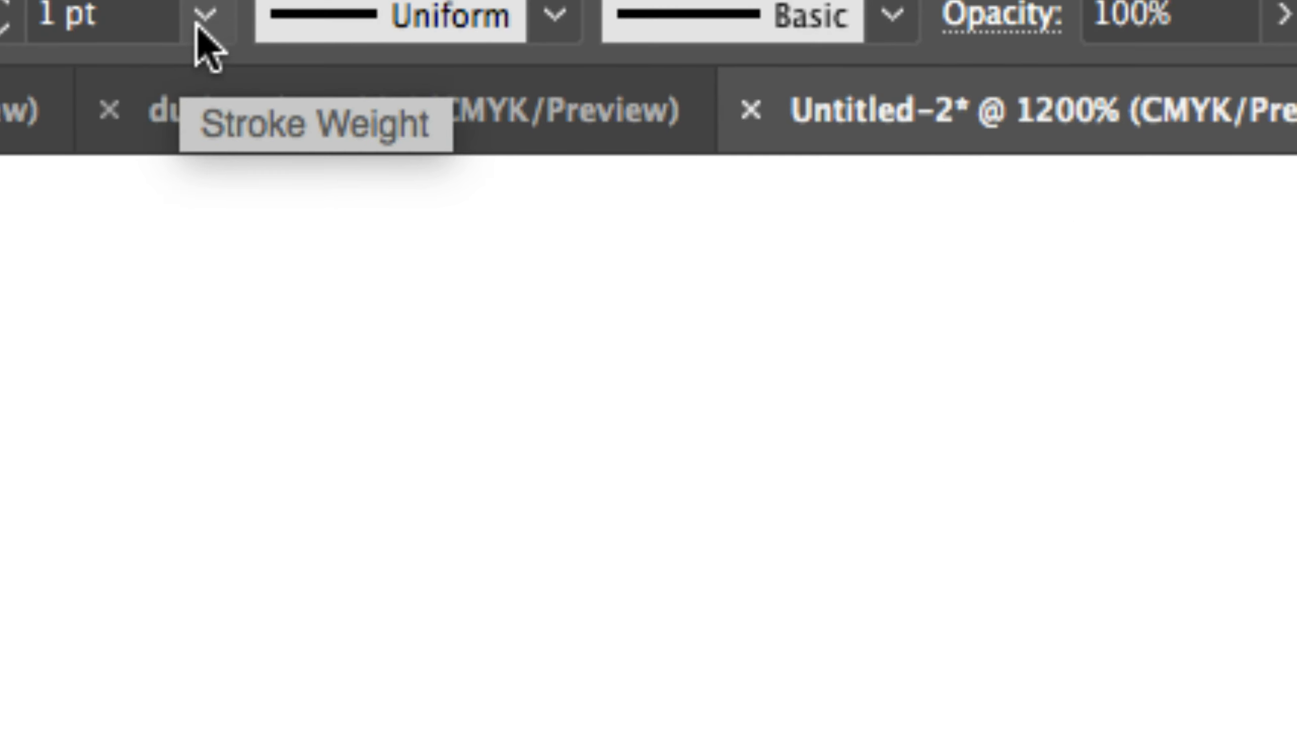
click(159, 37)
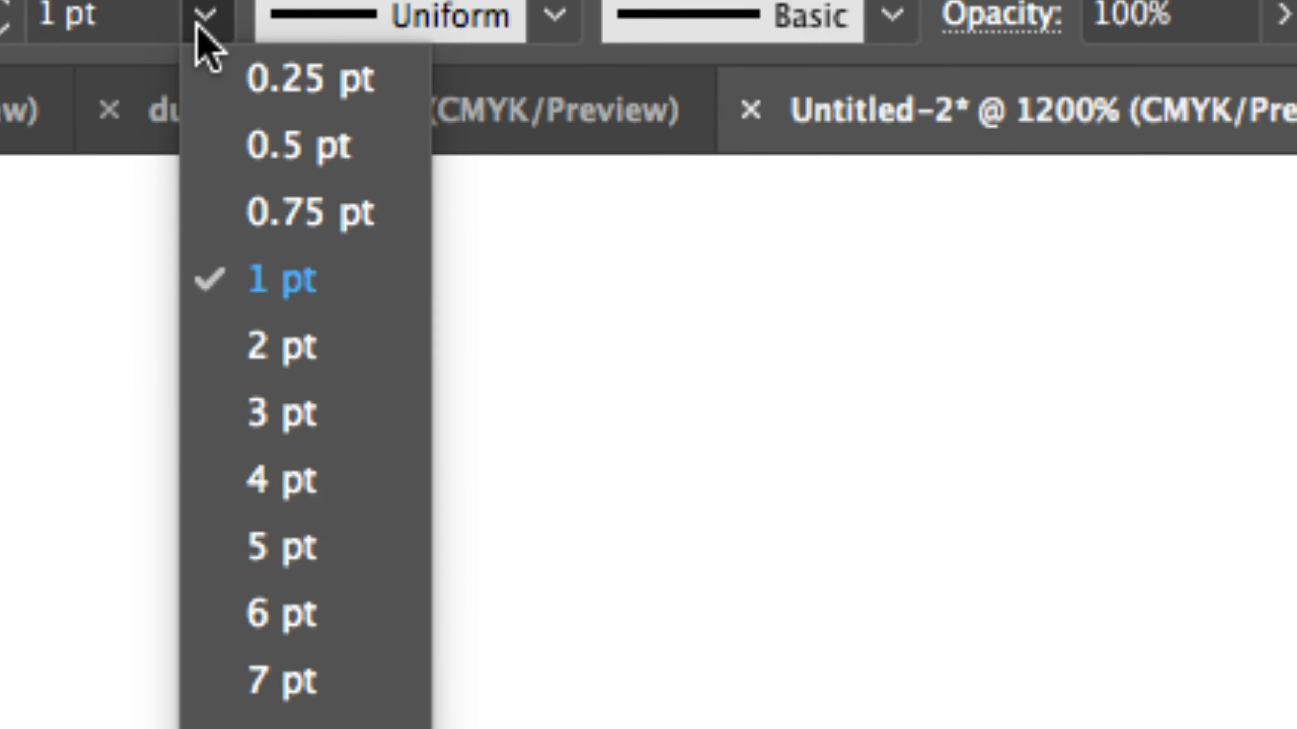
click(232, 78)
drag(126, 202, 44, 217)
text(0.)
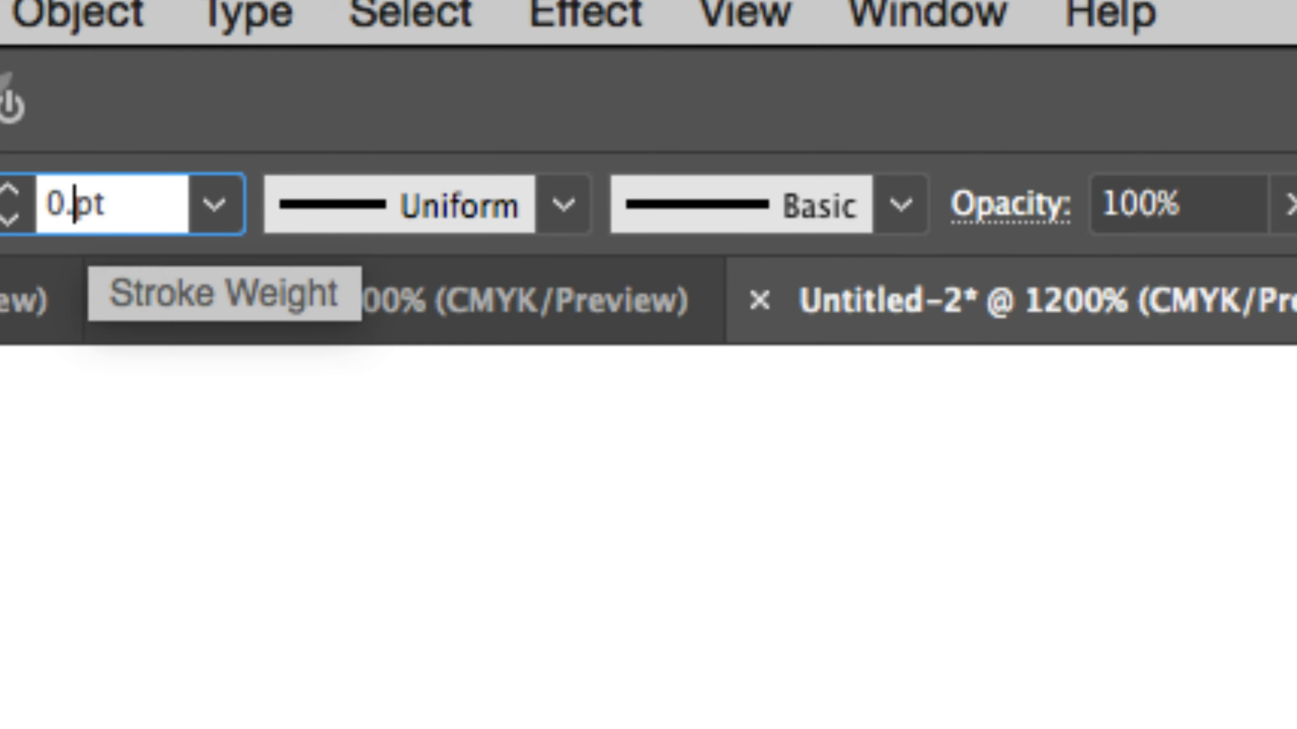
text(1)
key(Return)
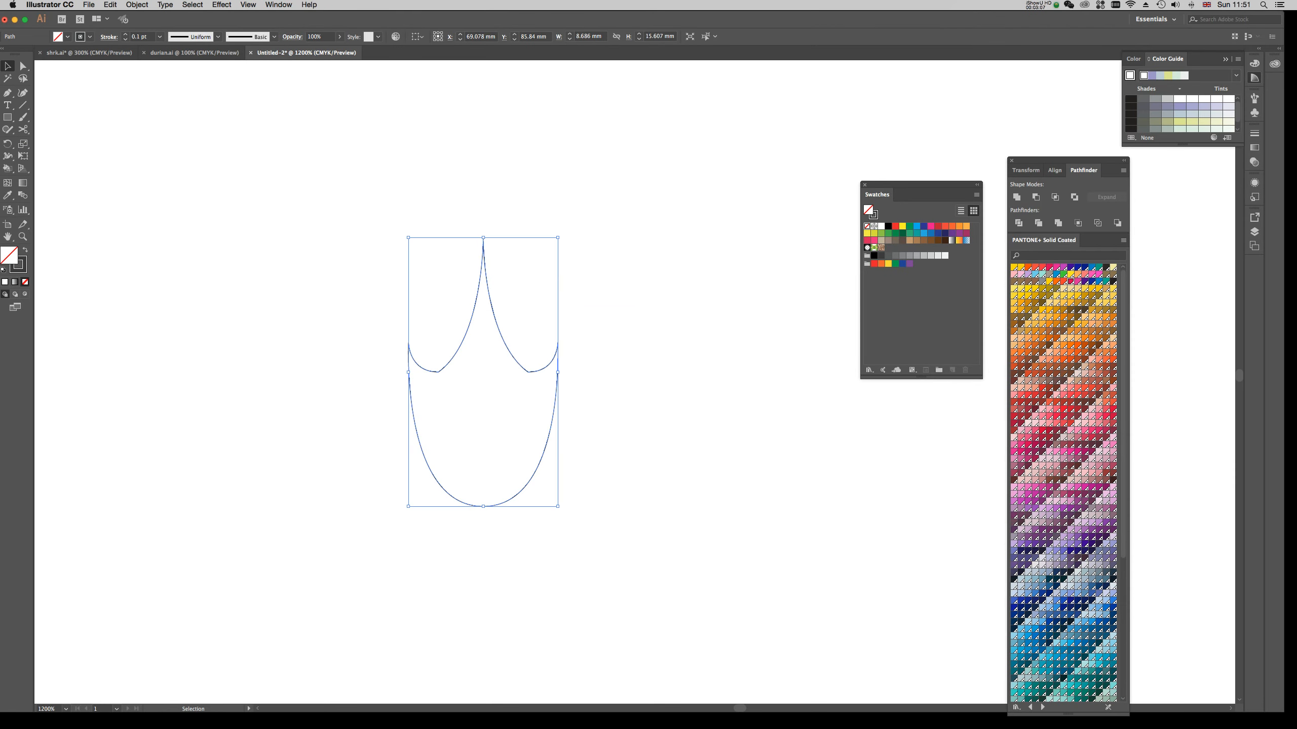
- Close the floating Pathfinder and PANTONE+ Solid Coated group and shift the Swatches palette closer to the small petal
key(super+shift+a)
key(super+a)
drag(1046, 160, 1023, 42)
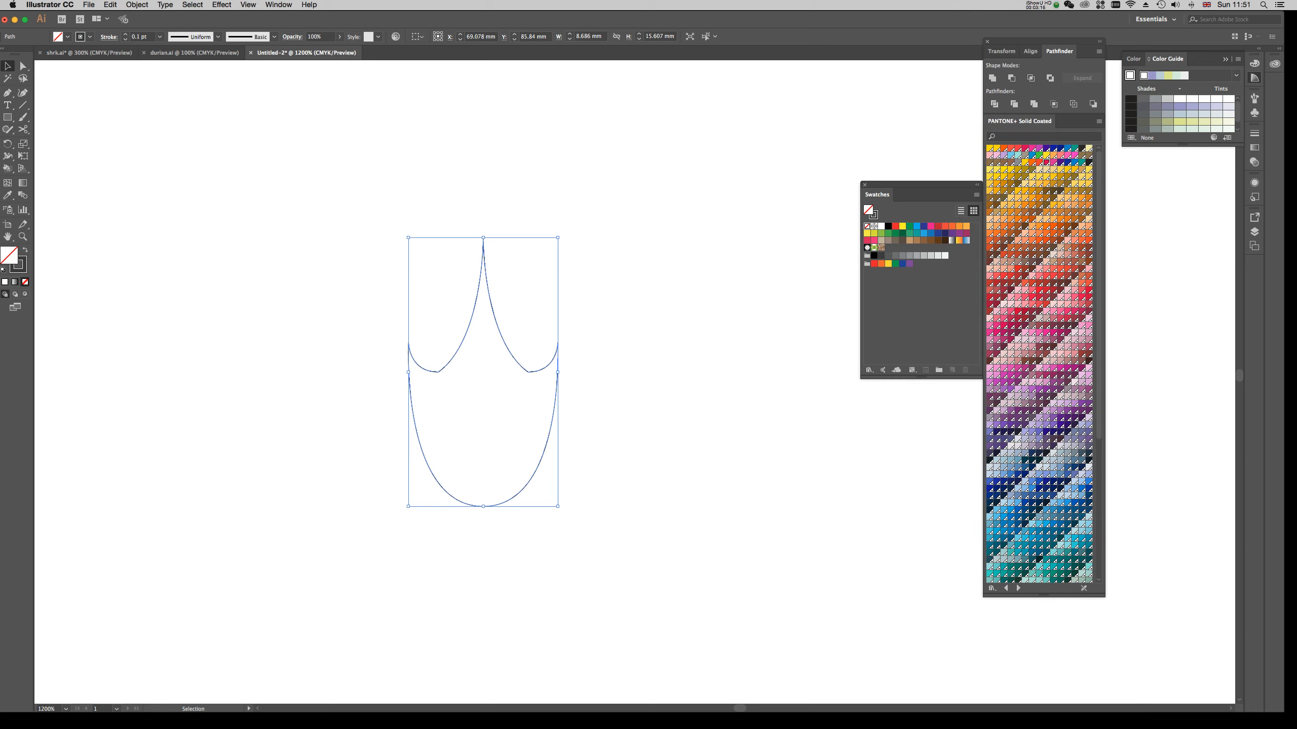
click(986, 41)
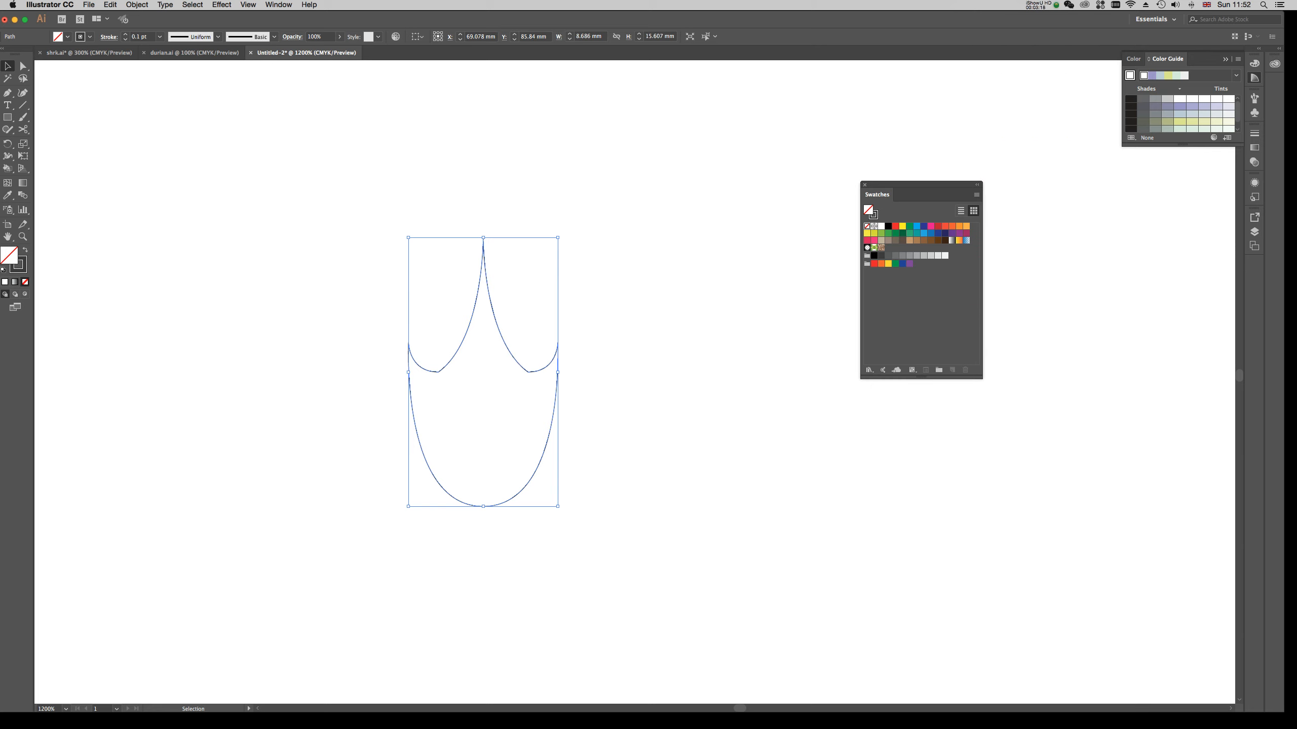
drag(921, 184, 877, 172)
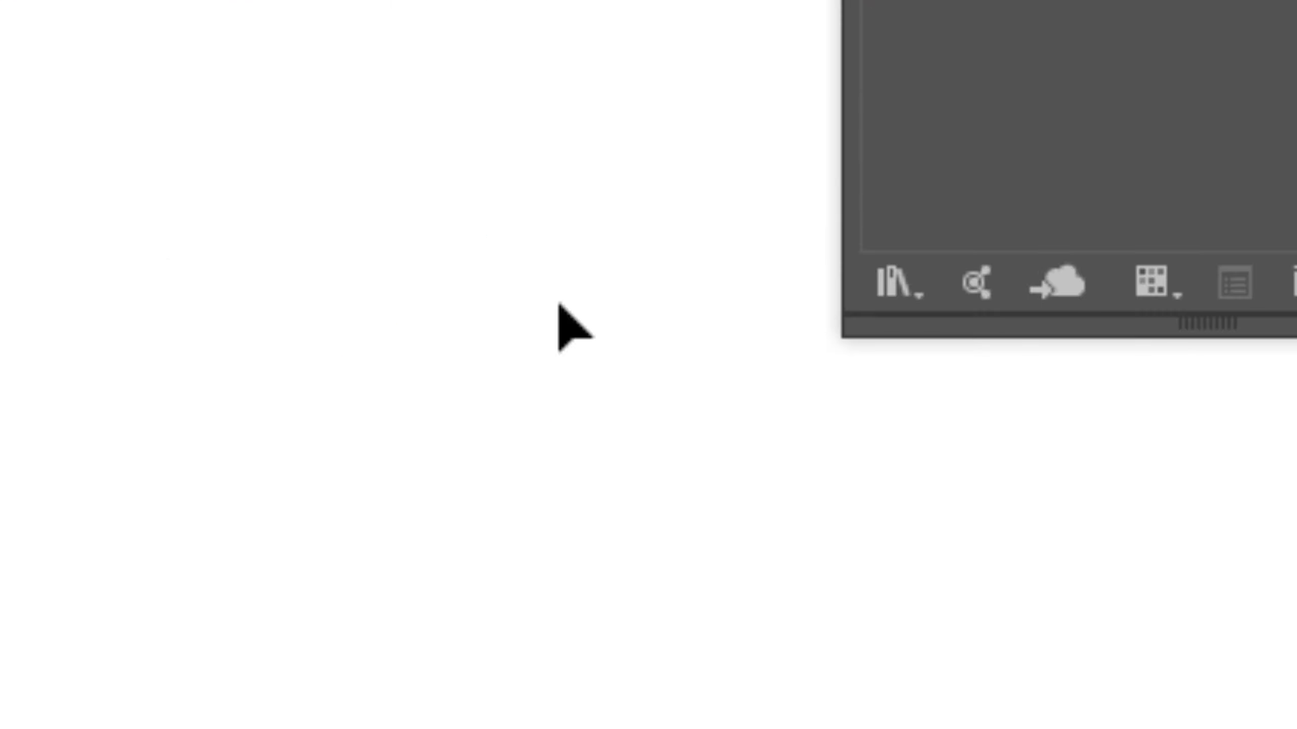
- Open the PANTONE+ Solid Coated color book from the swatch libraries
click(901, 291)
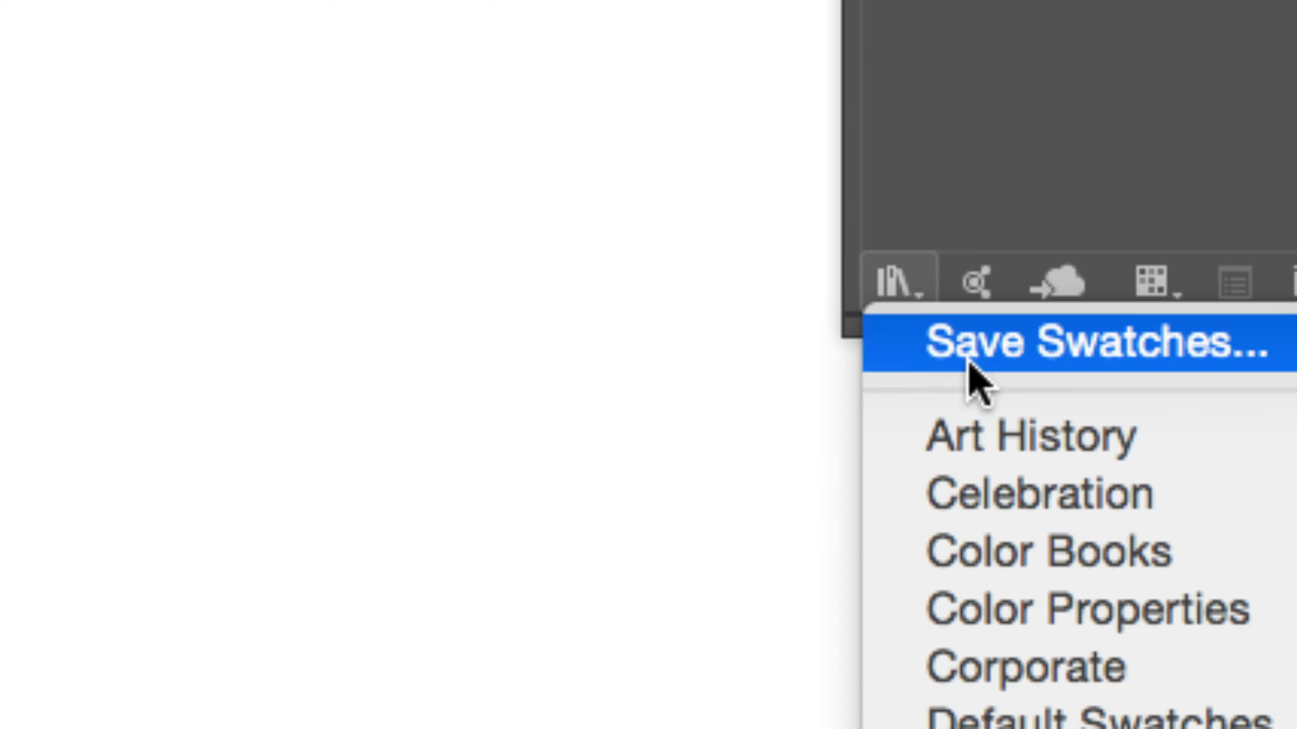
mouse_move(1017, 553)
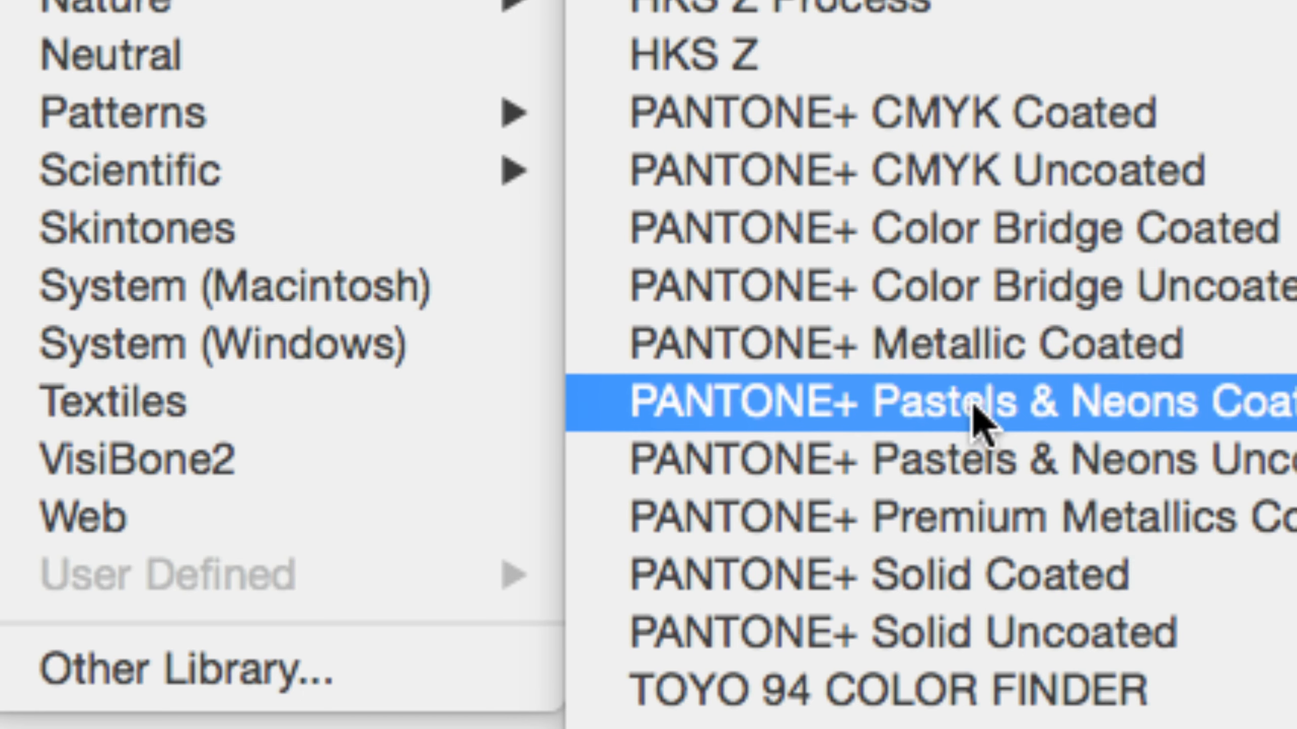
click(960, 589)
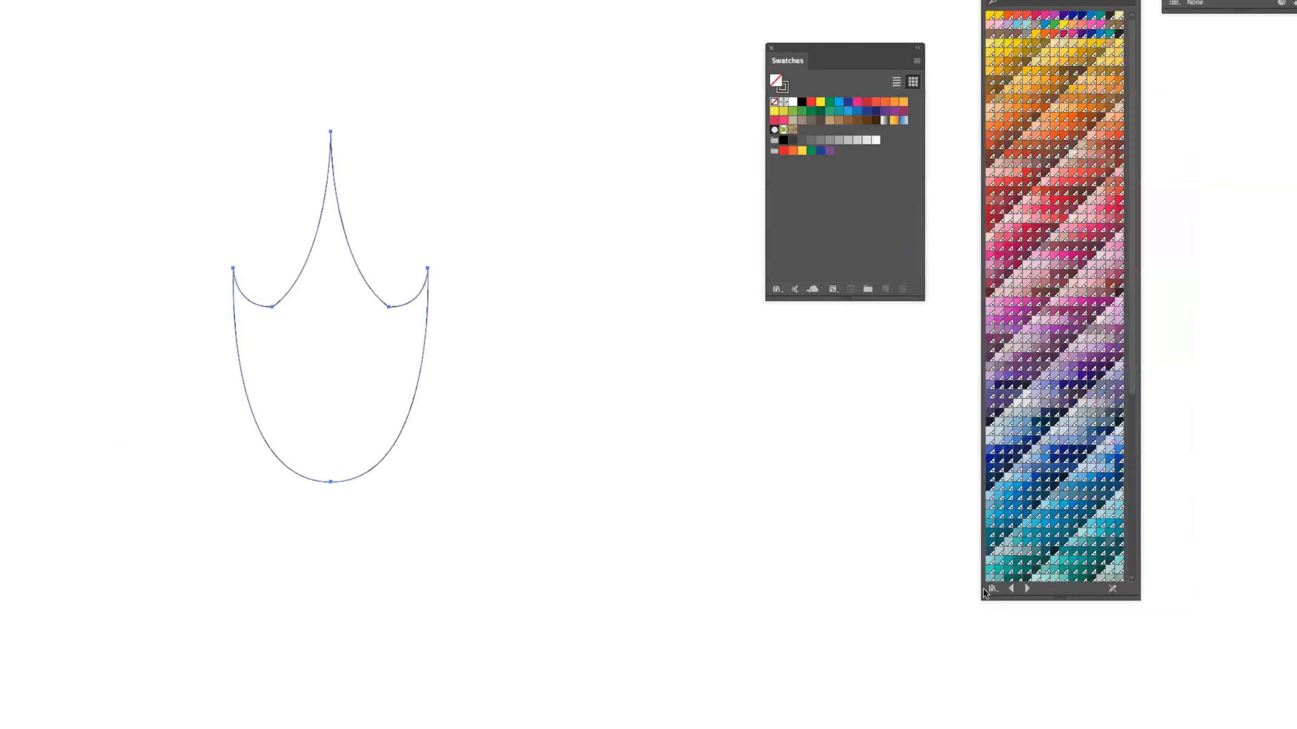
- Place the PANTONE+ Solid Coated library beside the petal, enlarge it slightly and browse its colors
drag(1045, 41, 748, 14)
drag(807, 565, 812, 606)
scroll(806, 385, down, 5)
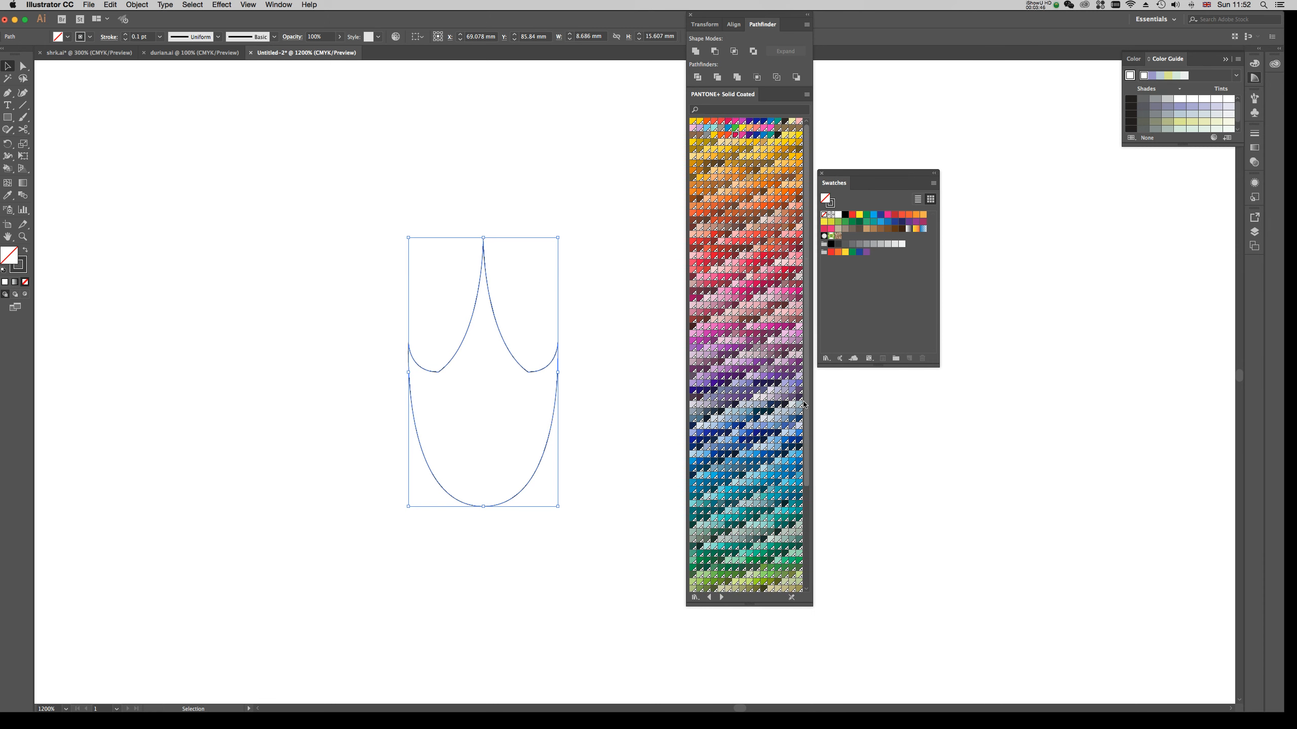
scroll(806, 294, up, 10)
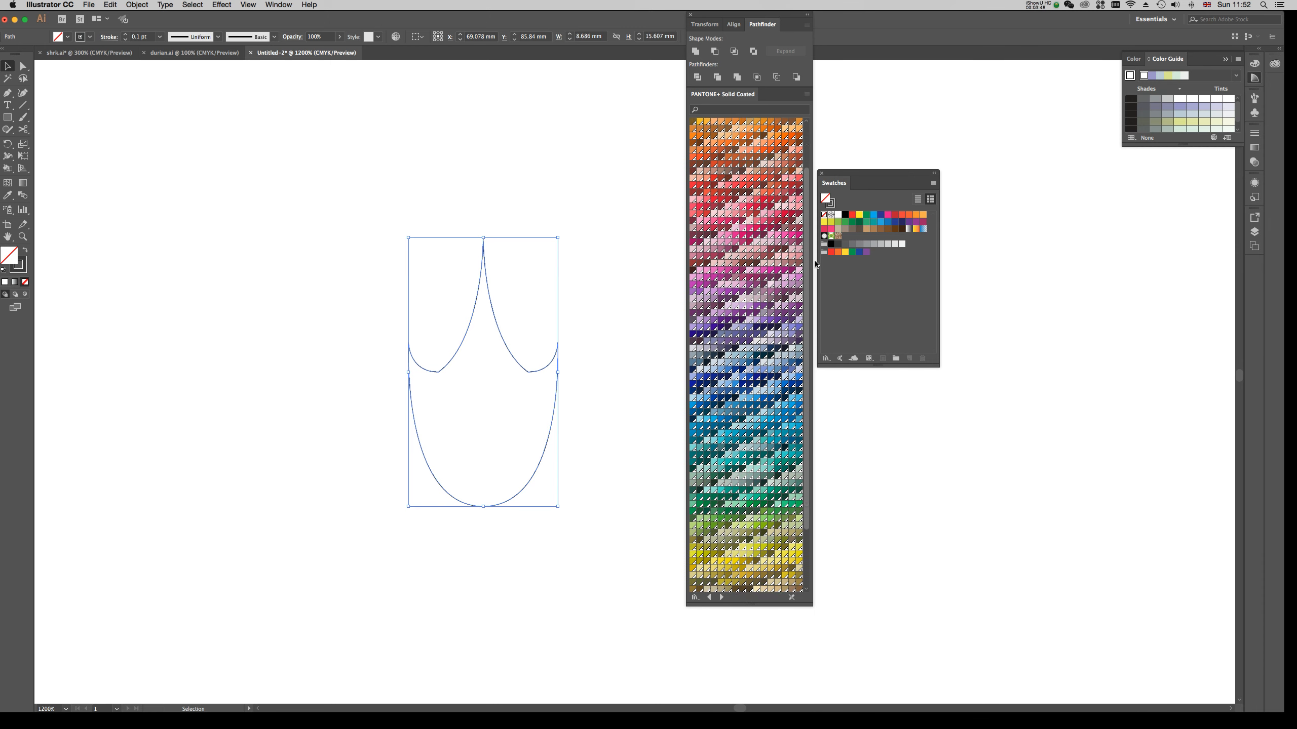
- Fill the small petal with a light blue from the PANTONE+ Solid Coated library and remove its stroke
drag(844, 175, 1004, 159)
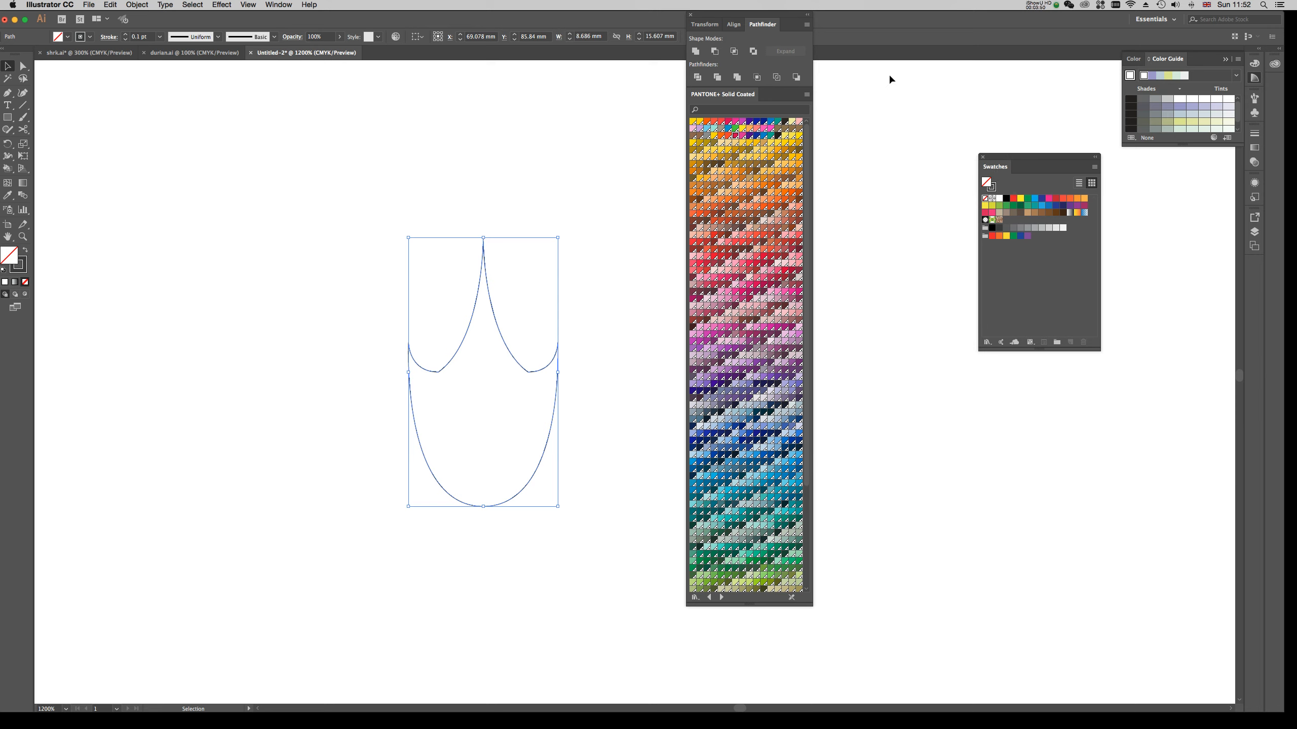
drag(788, 20, 850, 43)
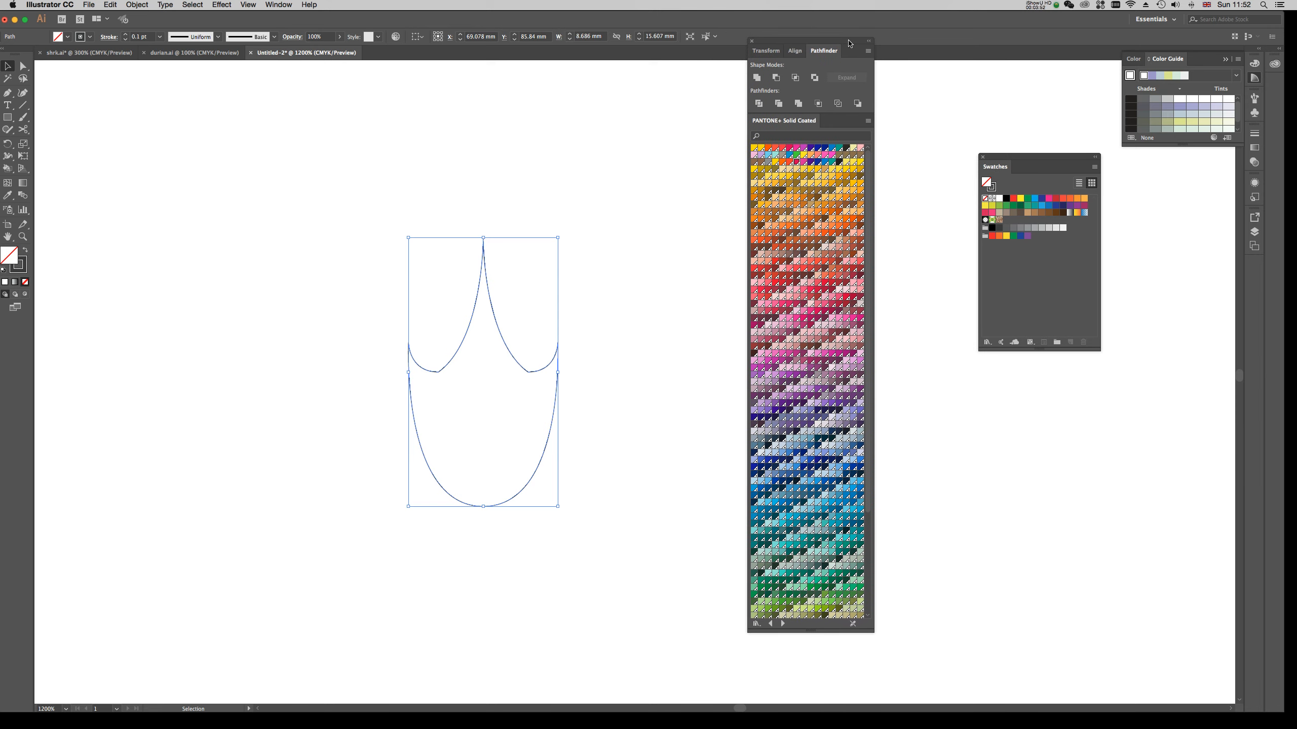
click(770, 155)
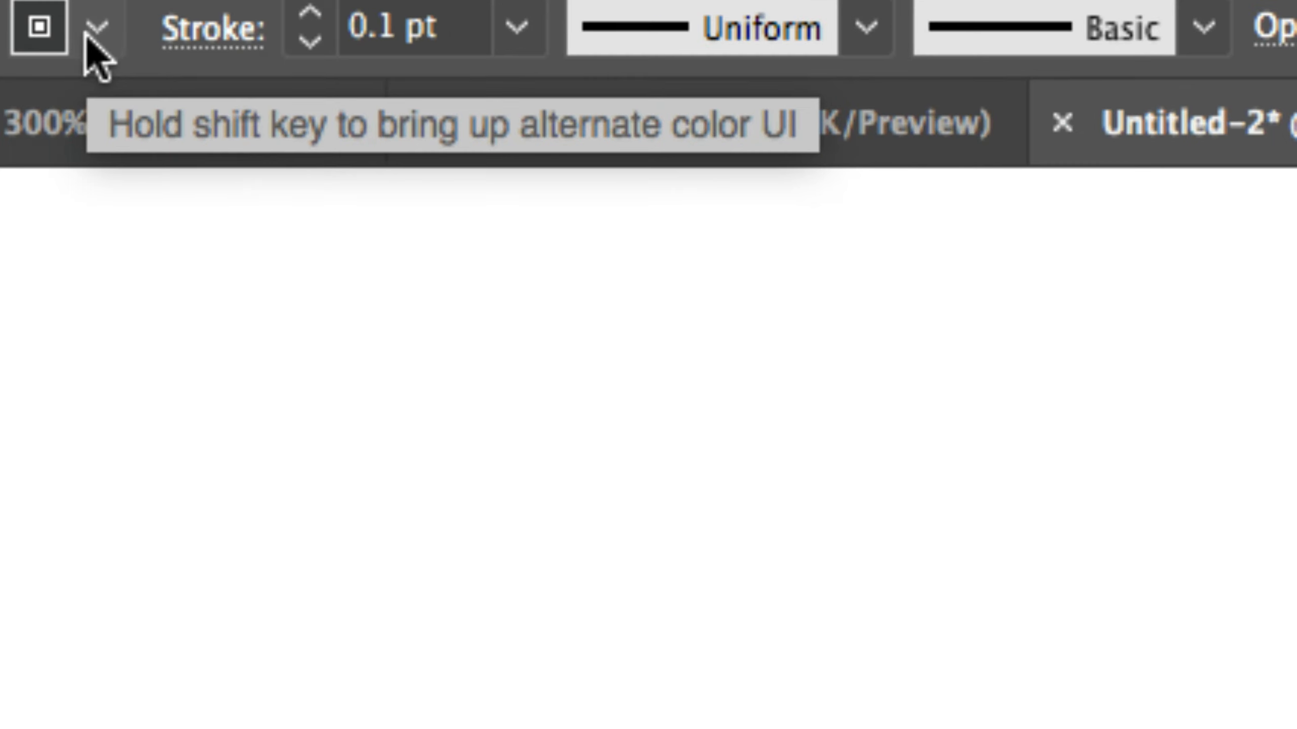
click(90, 38)
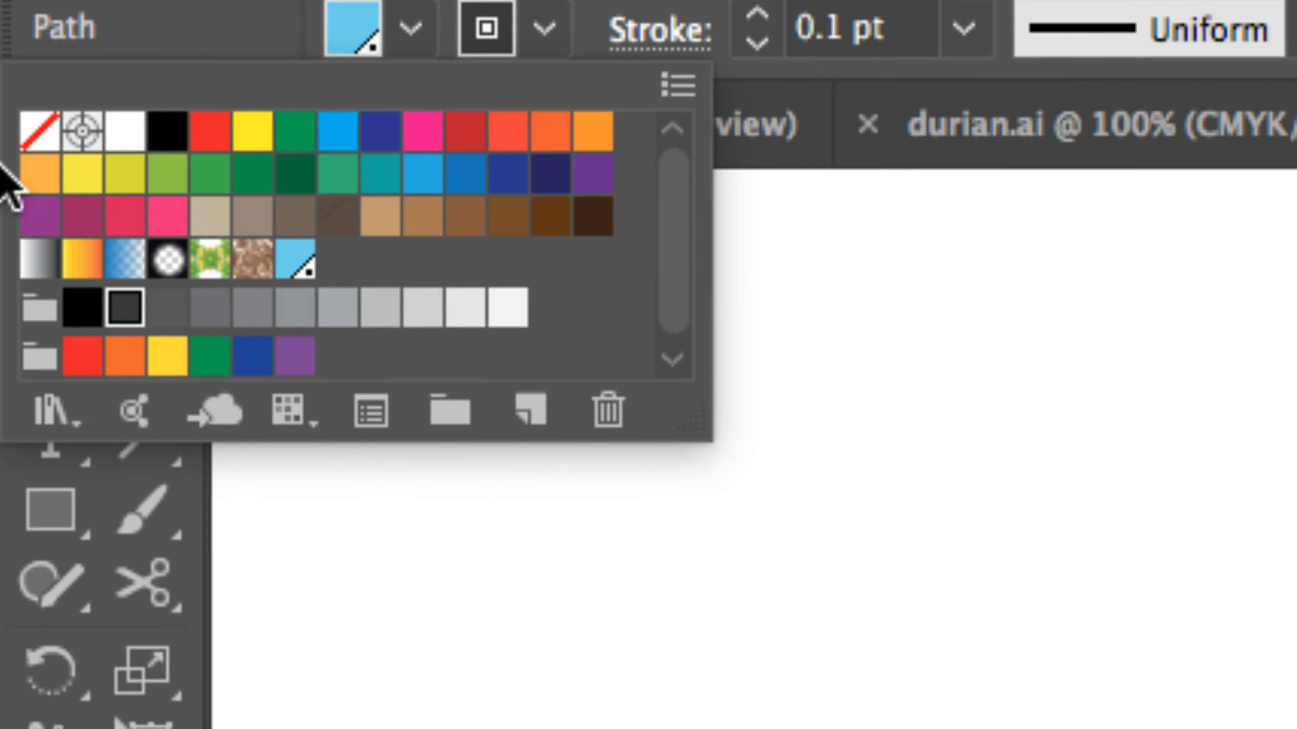
click(41, 129)
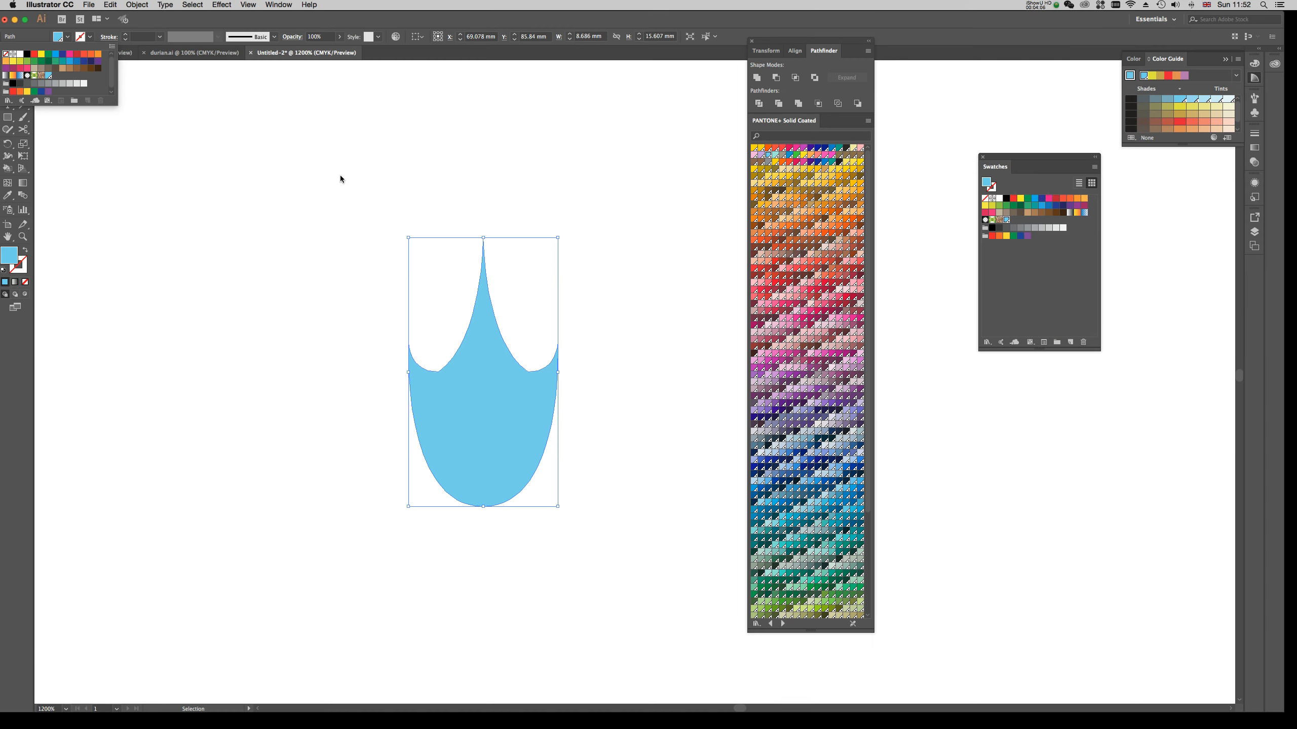
click(410, 204)
click(437, 230)
click(611, 503)
key(a)
key(v)
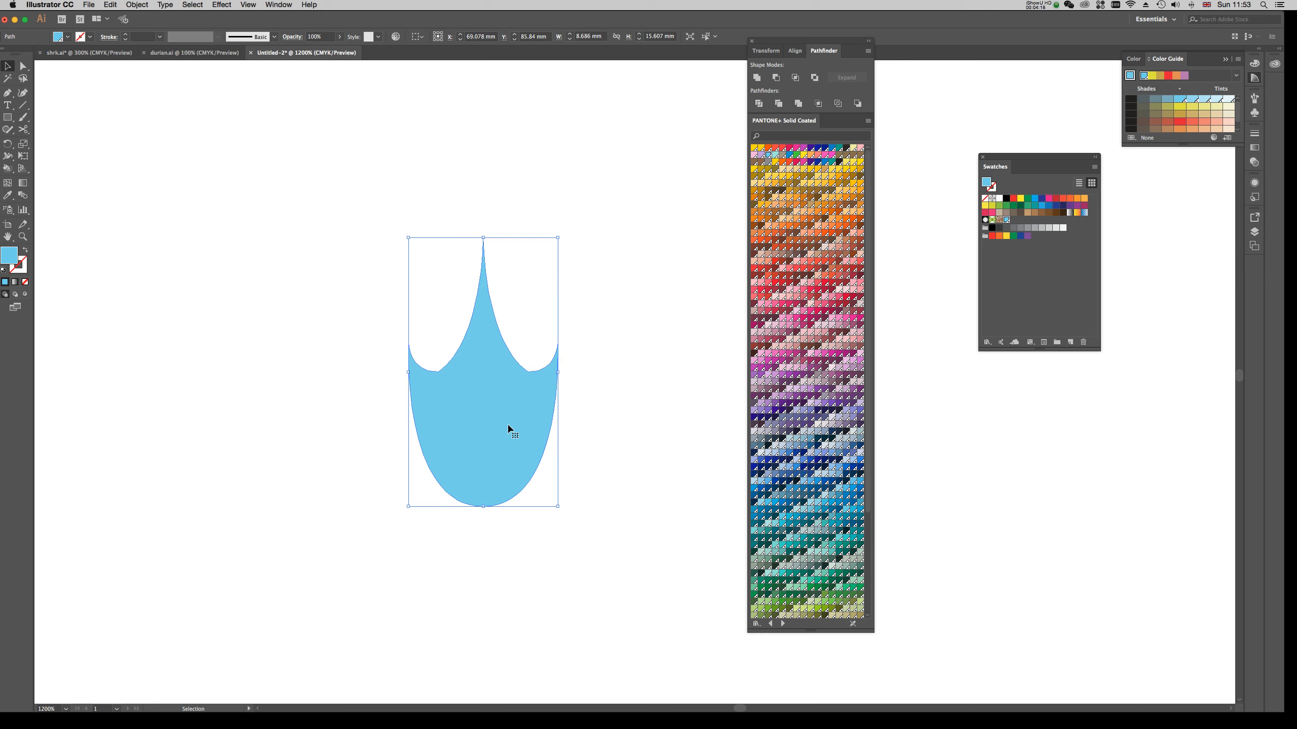
key(a)
key(v)
key(ctrl+v)
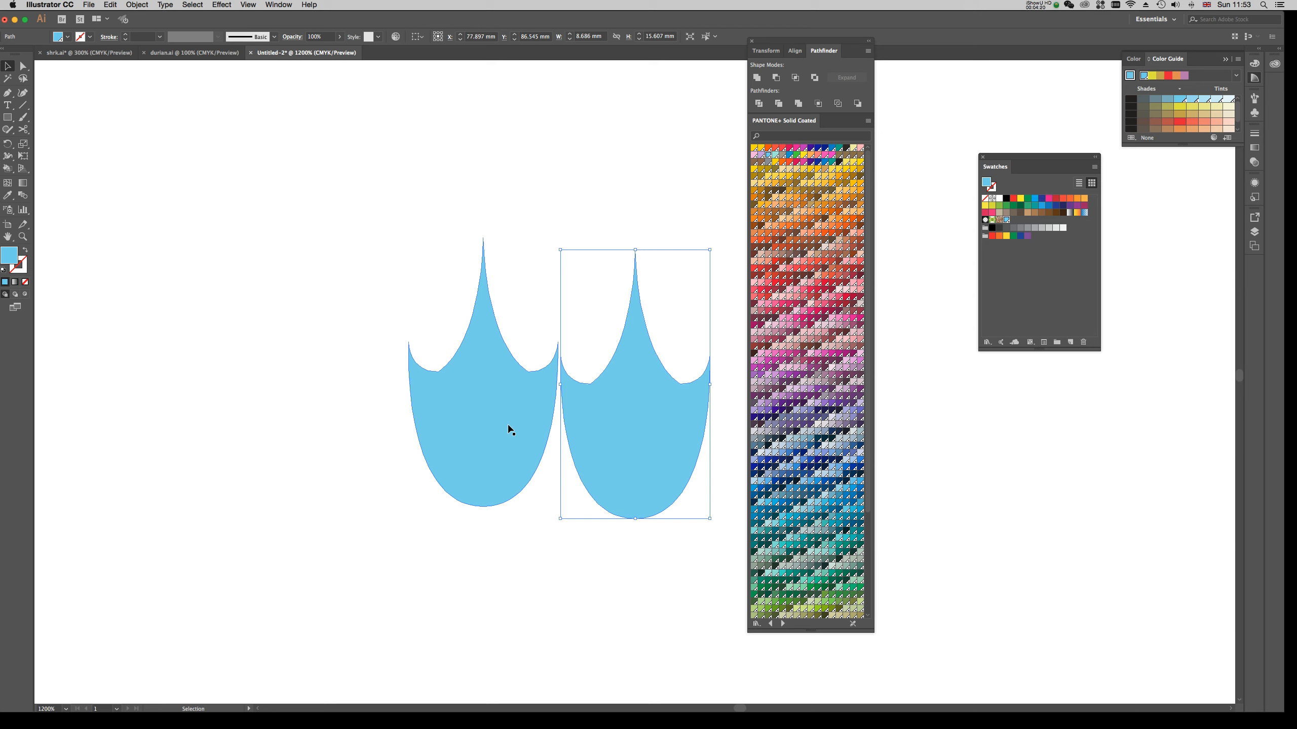
key(Delete)
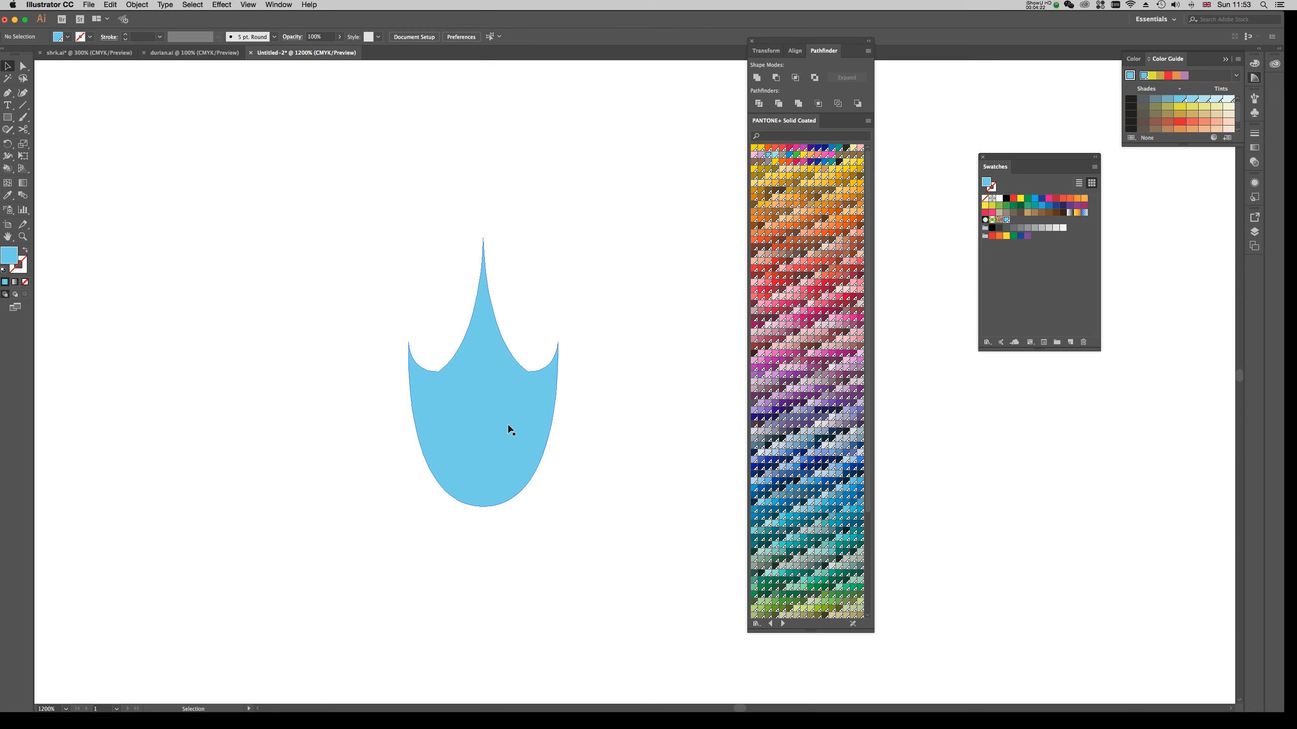
click(508, 425)
key(Delete)
key(super+z)
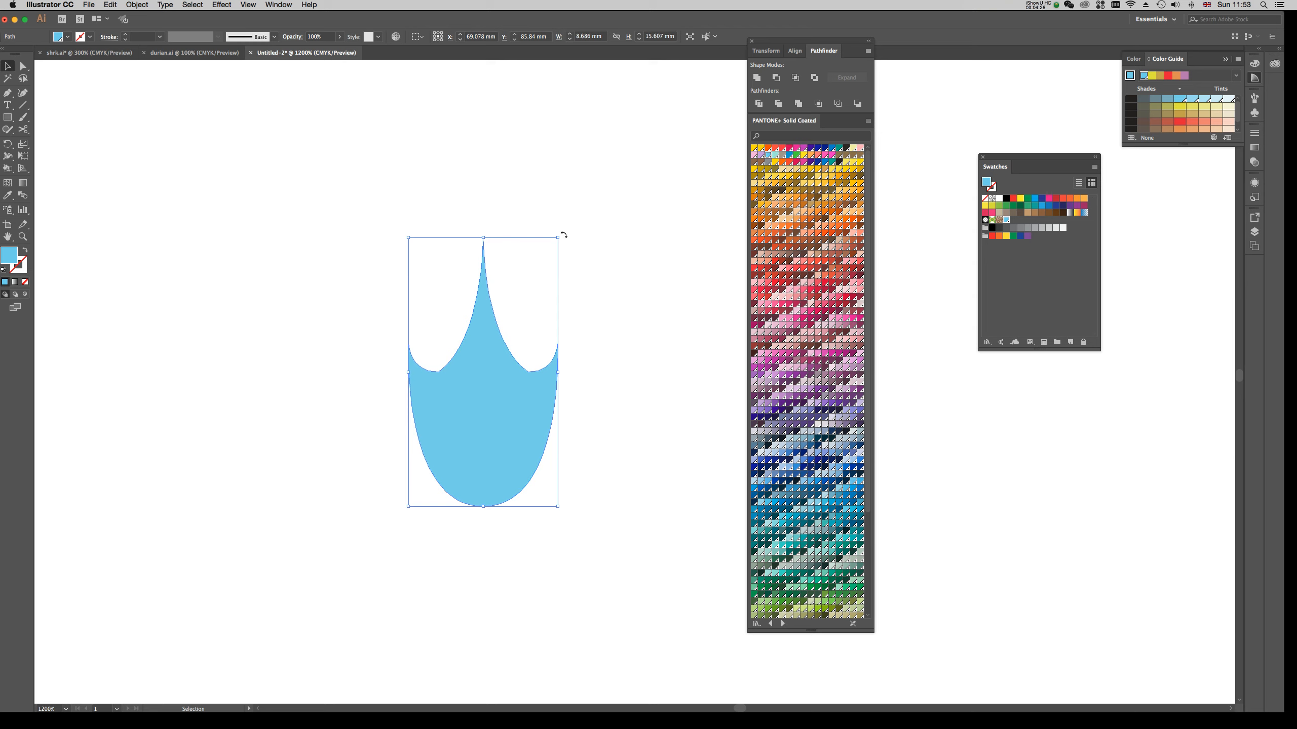
- Rotate a copy of the blue petal 180 degrees and place it beside the original so the two shapes interlock
drag(562, 233, 378, 561)
drag(511, 270, 671, 279)
key(space)
drag(585, 604, 513, 593)
drag(570, 310, 528, 239)
- Fill the inverted petal with a pale green from the PANTONE+ Solid Coated library
click(653, 416)
click(544, 250)
click(775, 155)
click(683, 312)
key(super+minus)
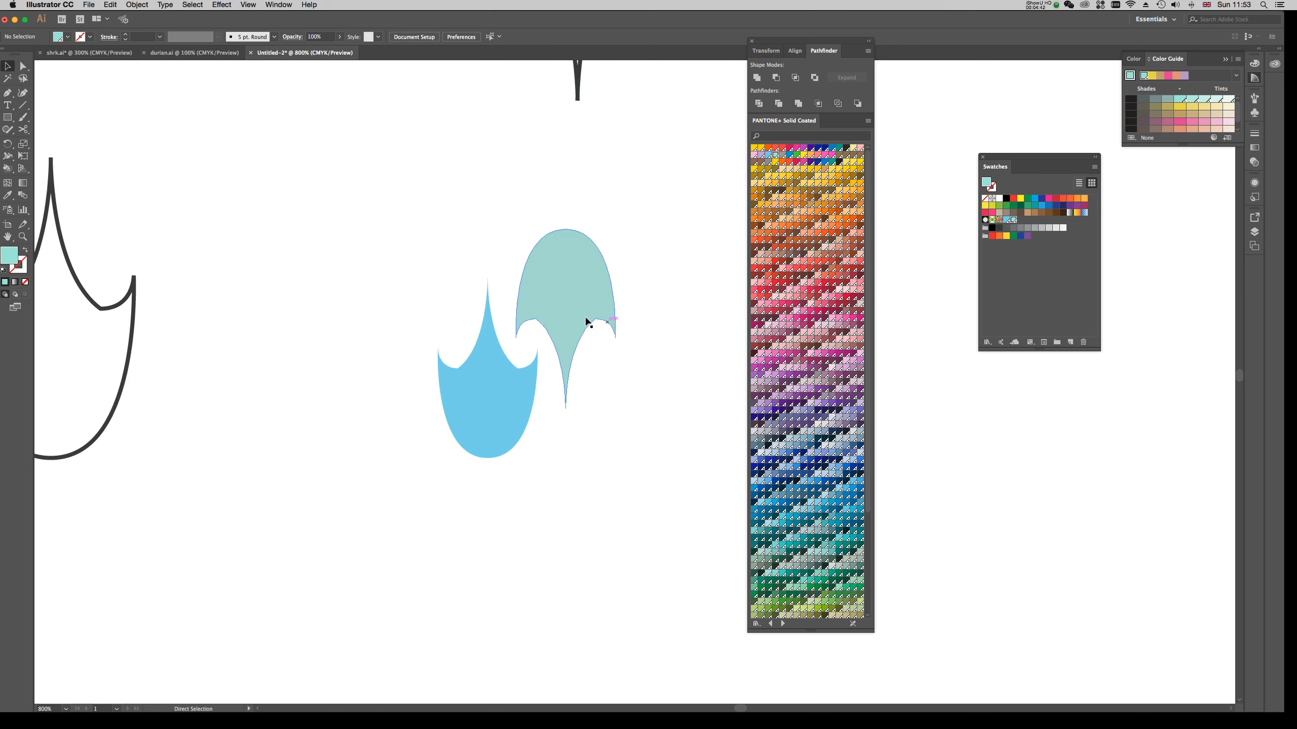
- Make a new pattern from the blue and pale green petals
drag(317, 262, 297, 248)
drag(417, 234, 370, 240)
drag(829, 44, 904, 79)
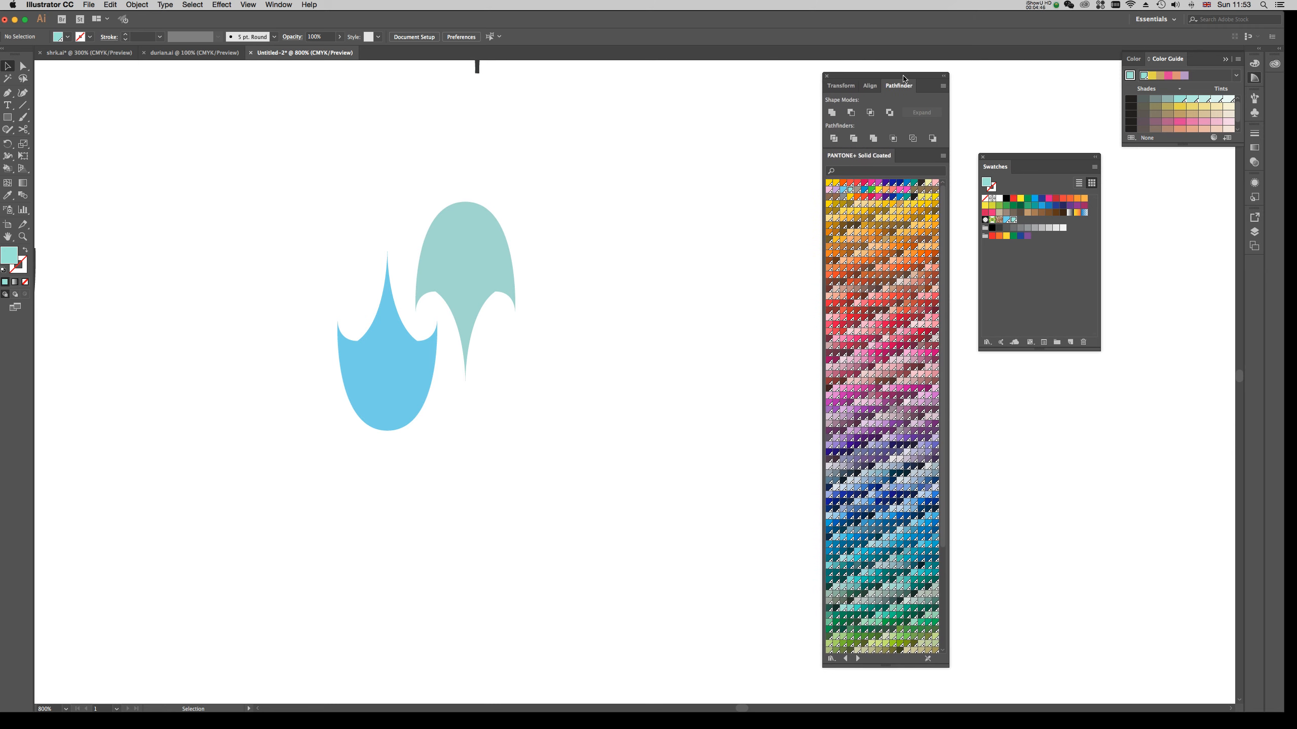
mouse_move(429, 163)
mouse_down()
mouse_move(437, 181)
mouse_move(385, 179)
mouse_up()
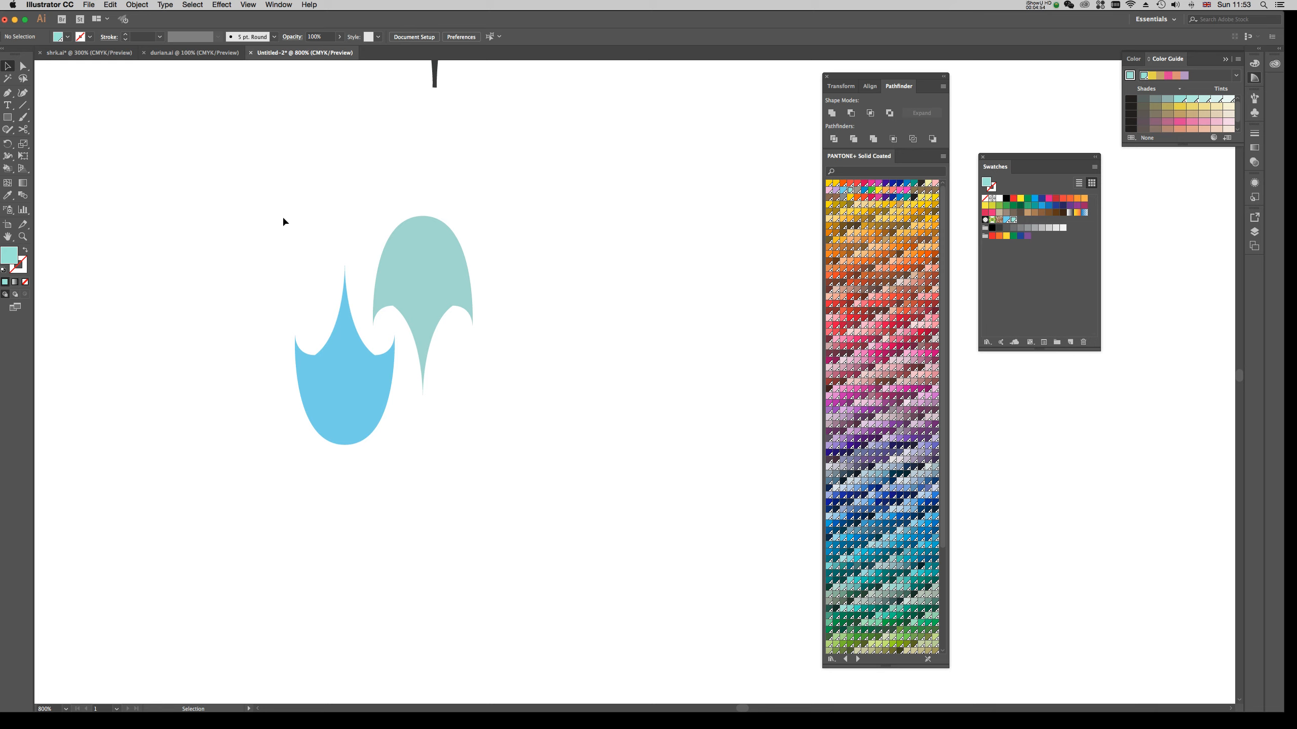
drag(270, 206, 426, 377)
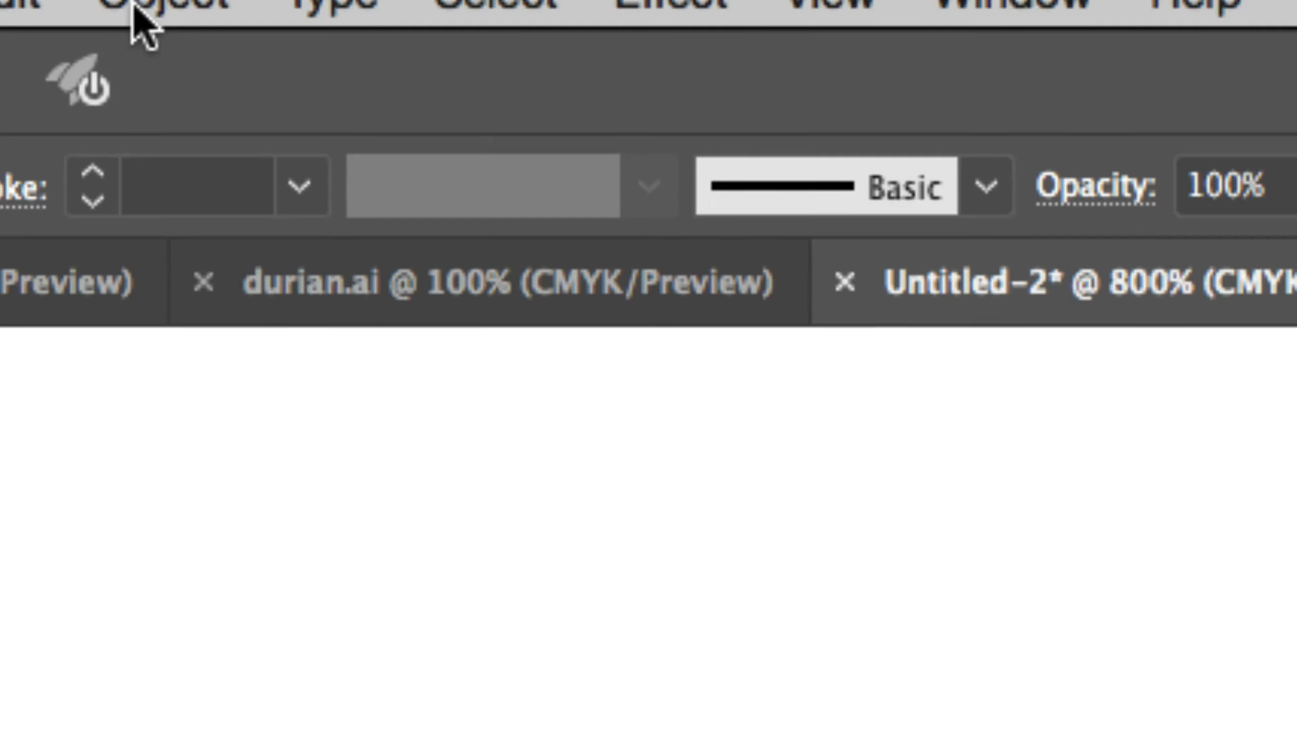
click(141, 7)
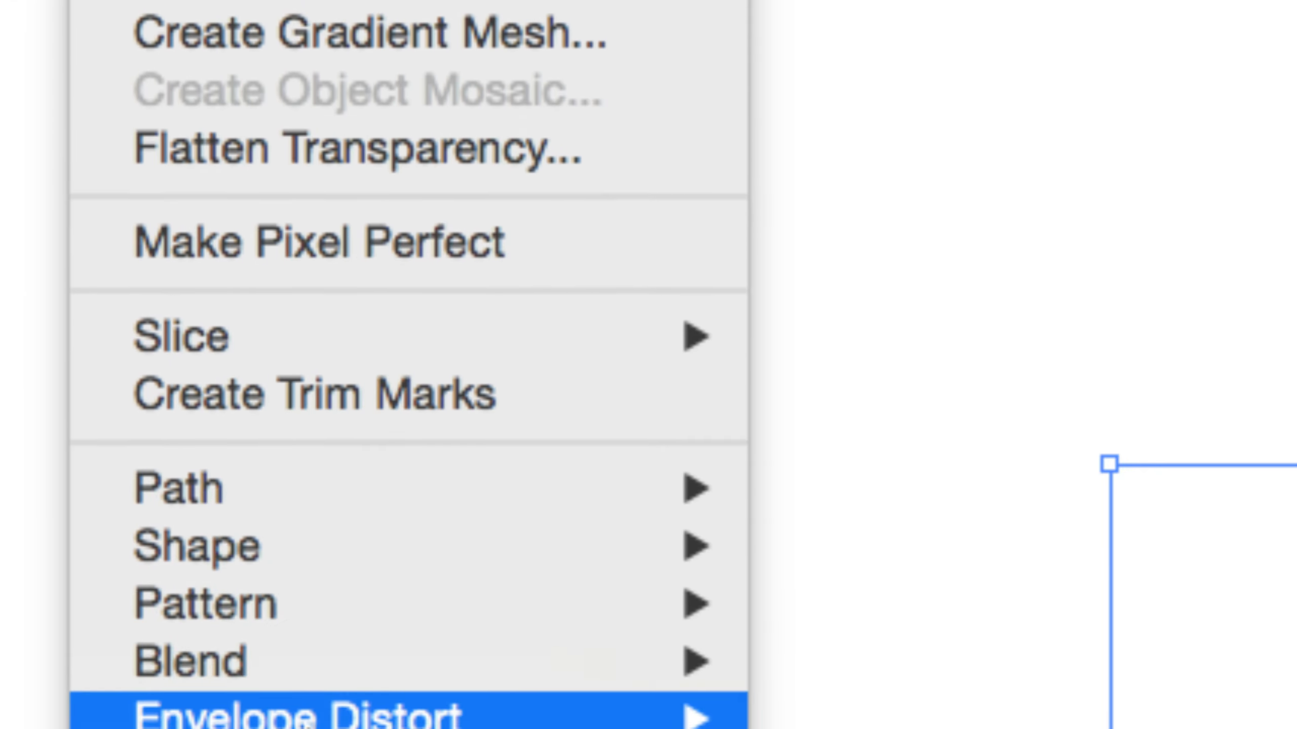
mouse_move(295, 642)
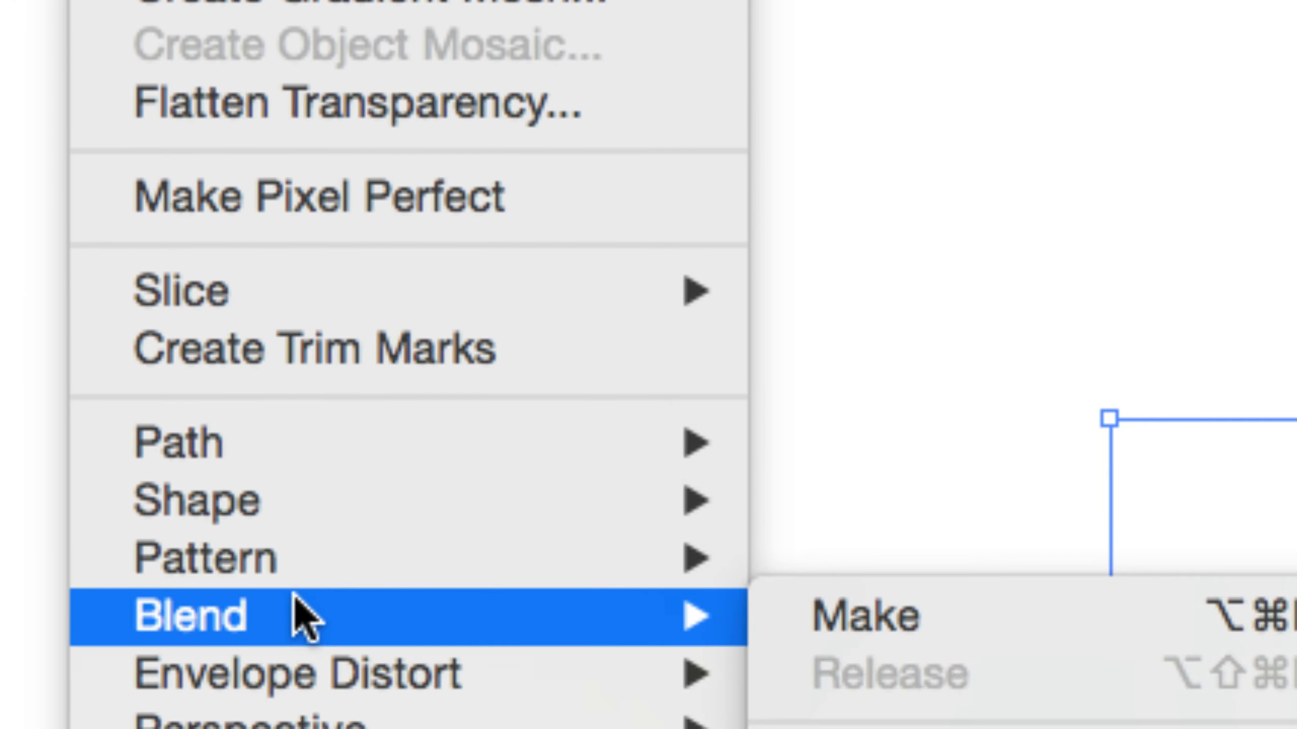
mouse_move(308, 560)
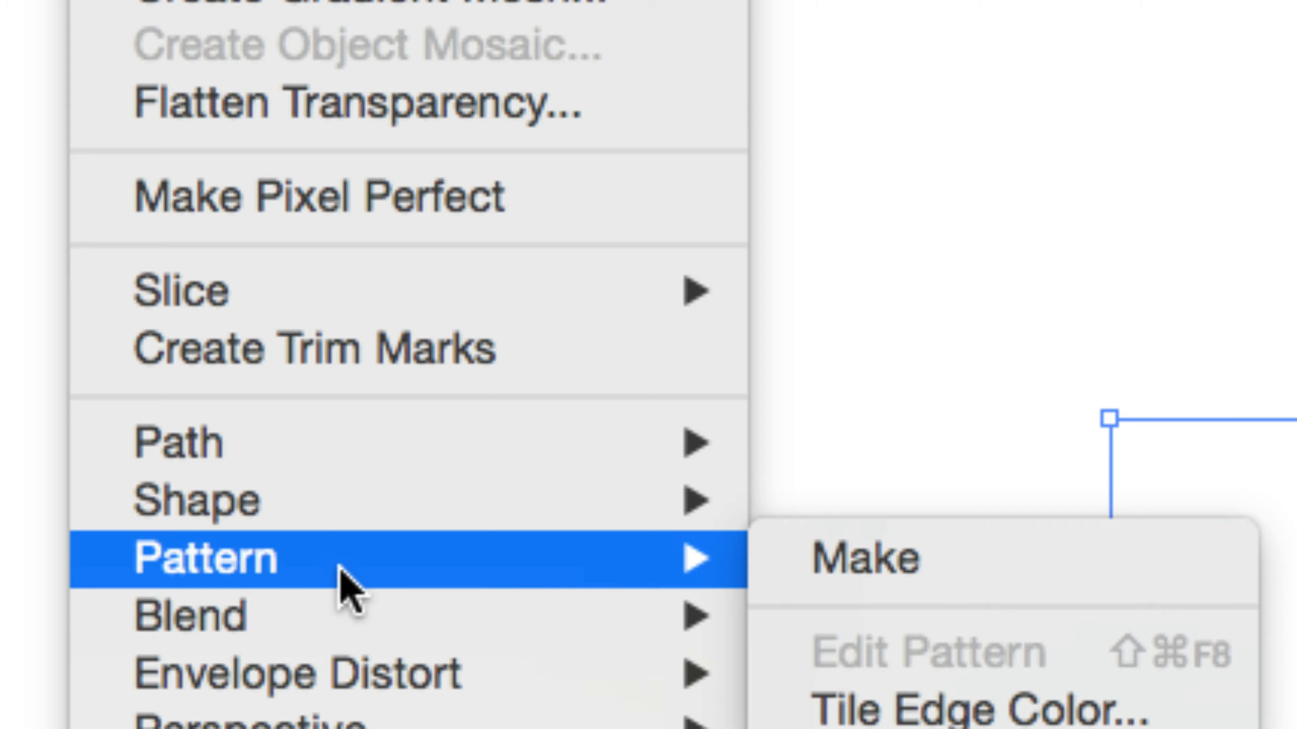
click(888, 567)
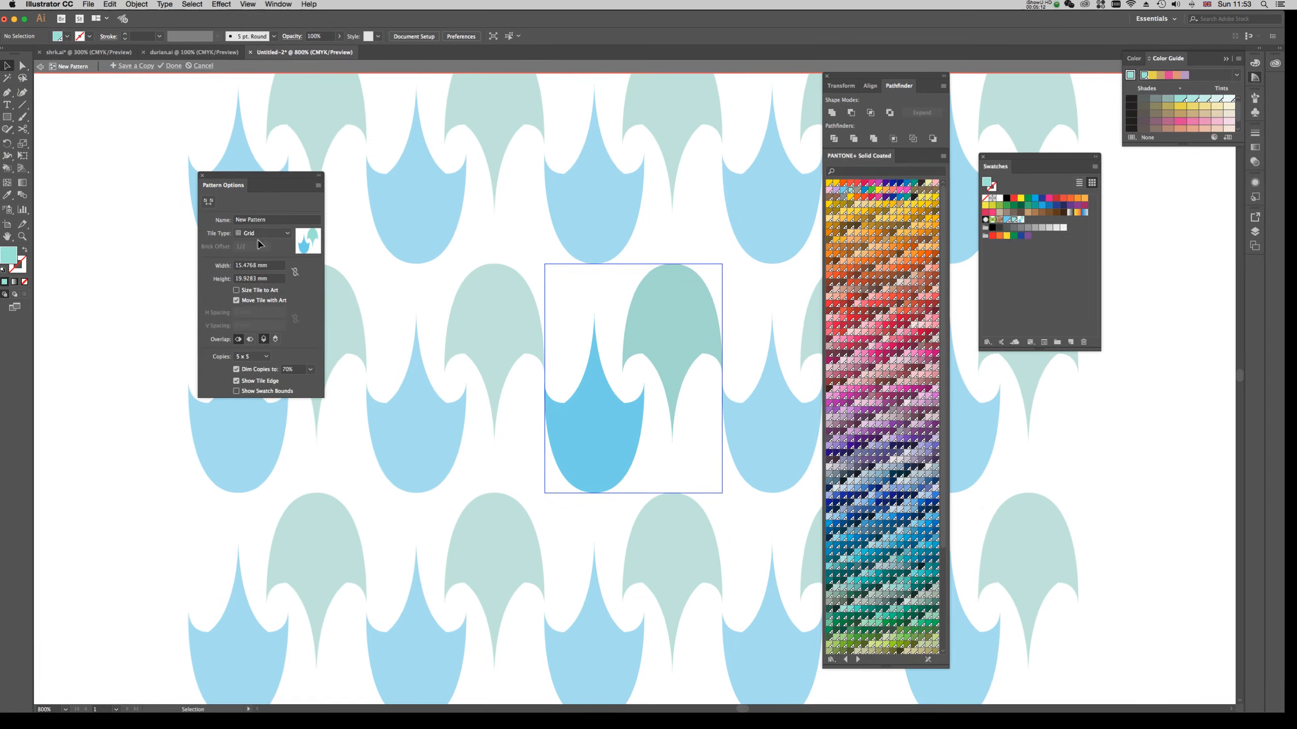
- Name the new pattern shark-skin and keep its tile type as Grid
drag(249, 176, 399, 255)
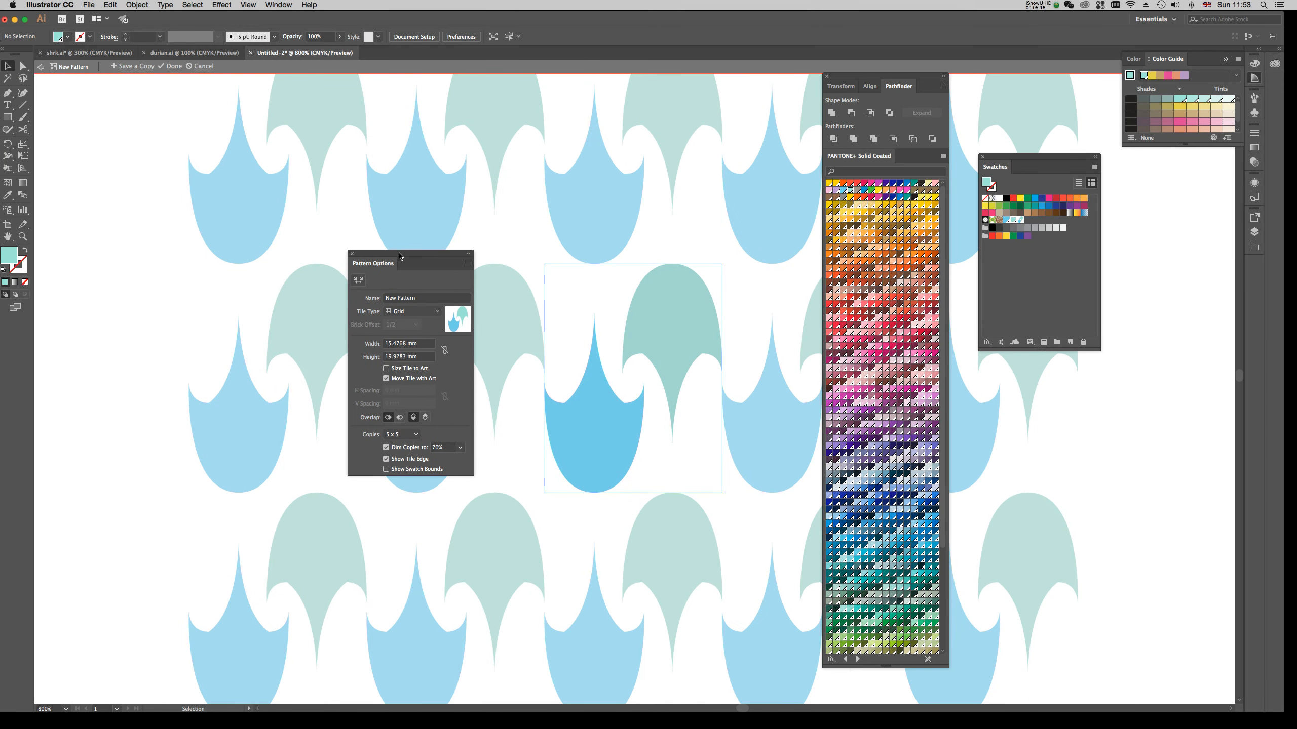
drag(400, 256, 456, 269)
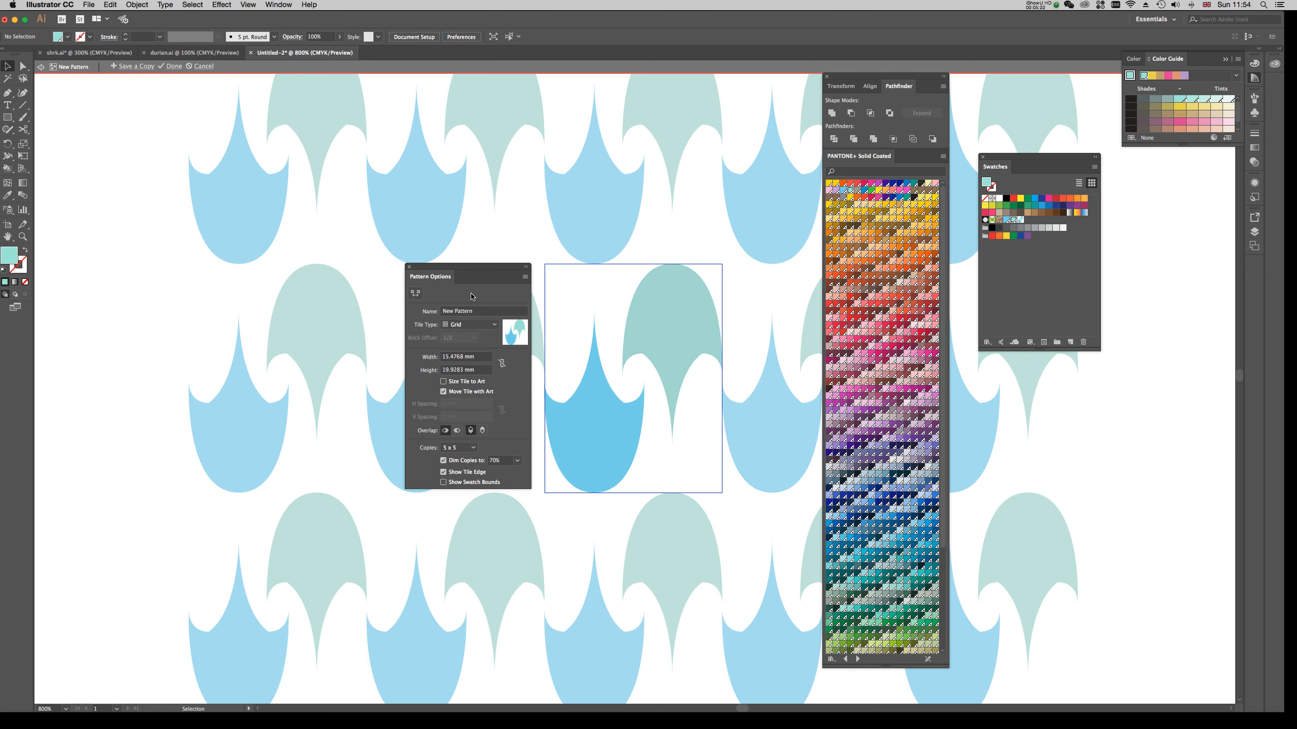
key(a)
key(super+minus)
key(super+minus)
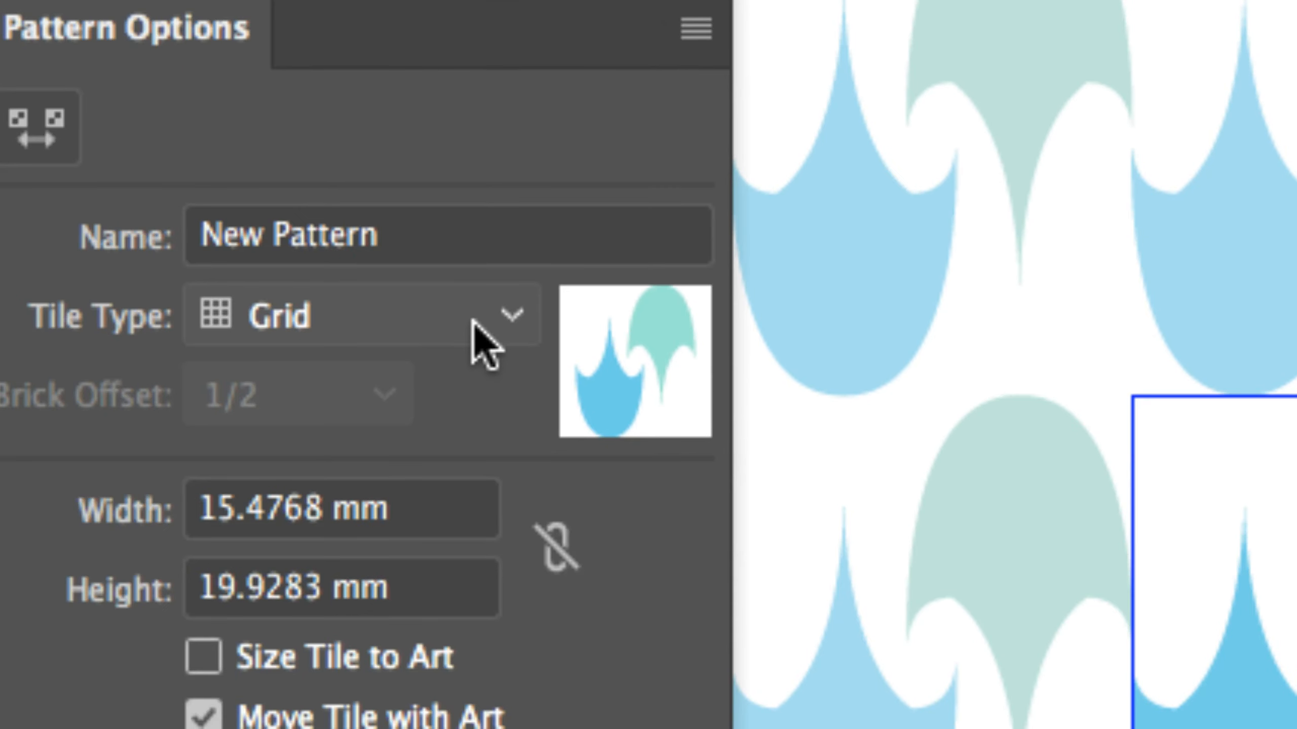
click(492, 329)
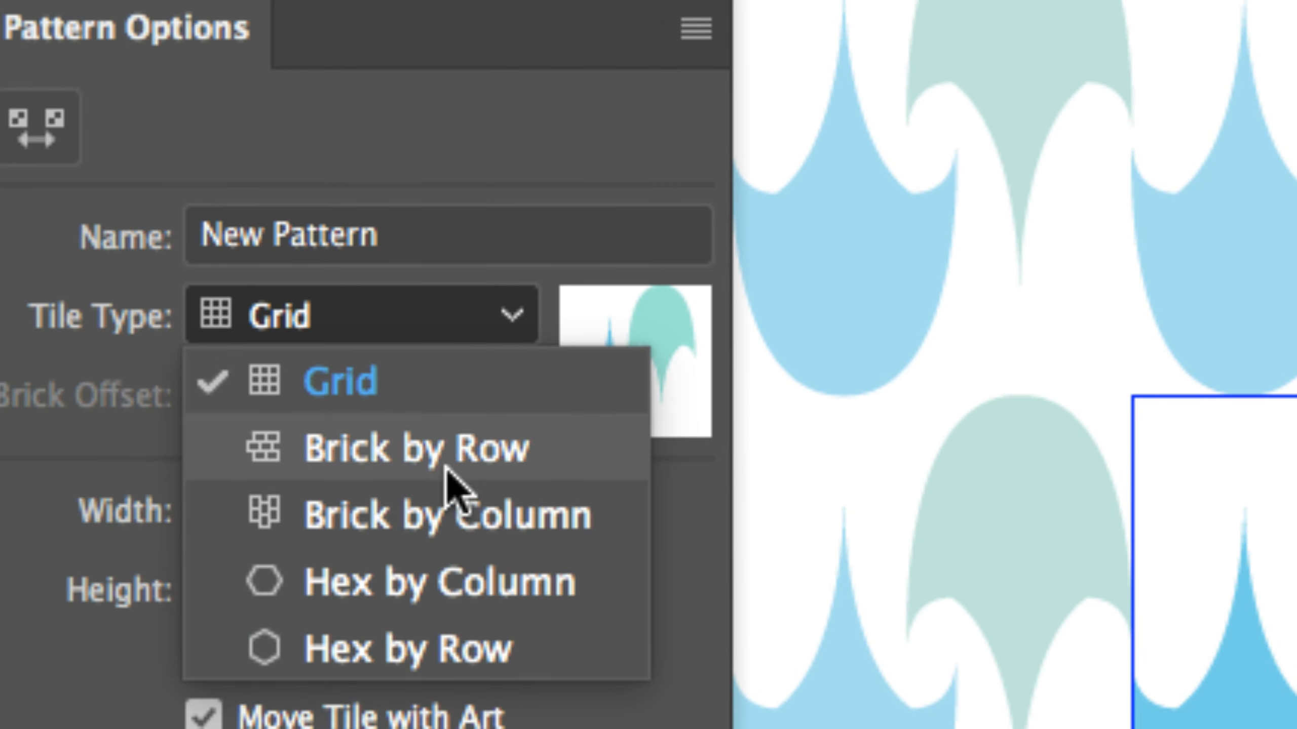
click(414, 382)
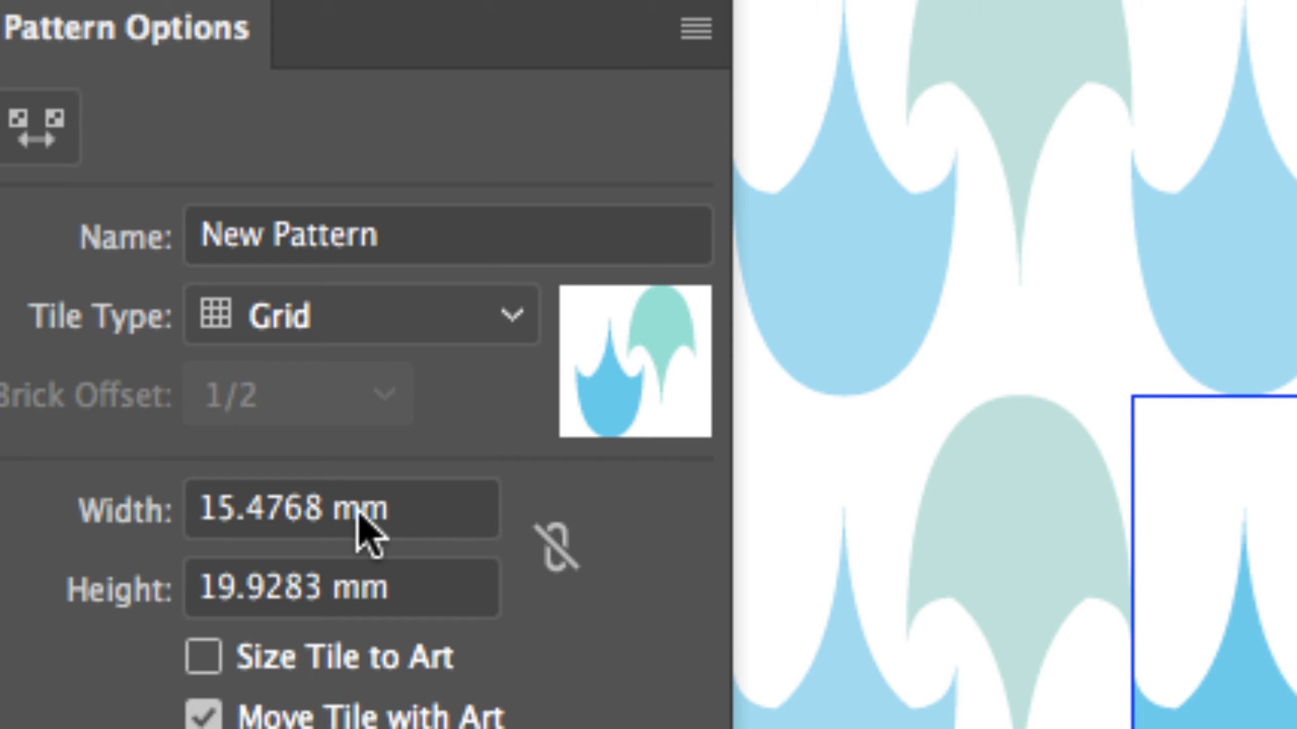
drag(376, 245, 116, 225)
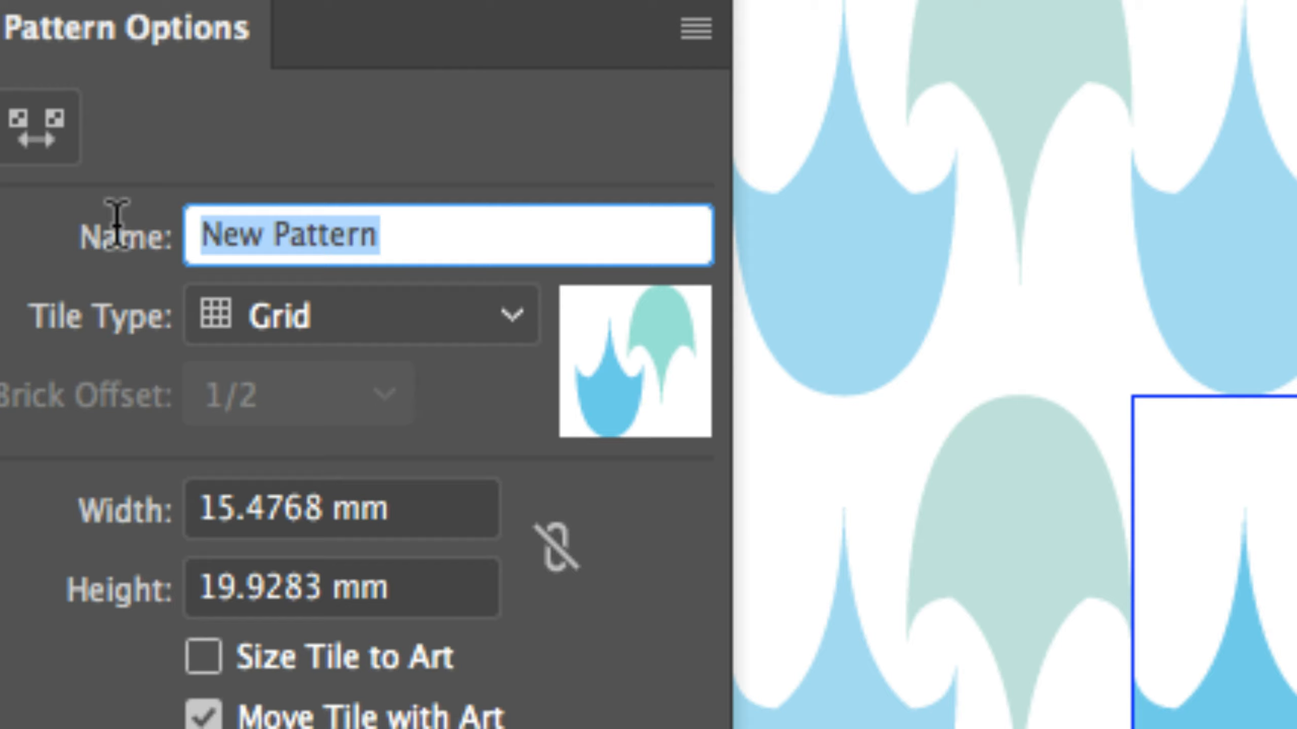
text(shark)
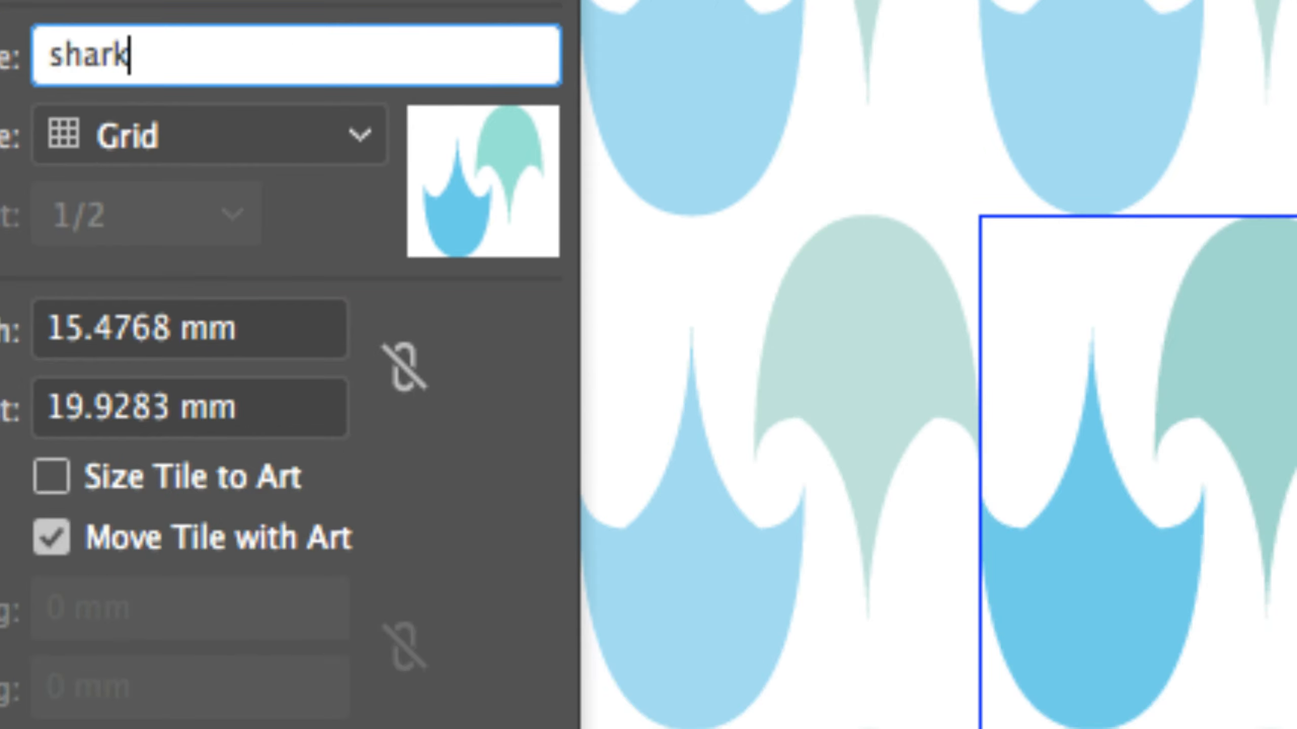
text(-skin)
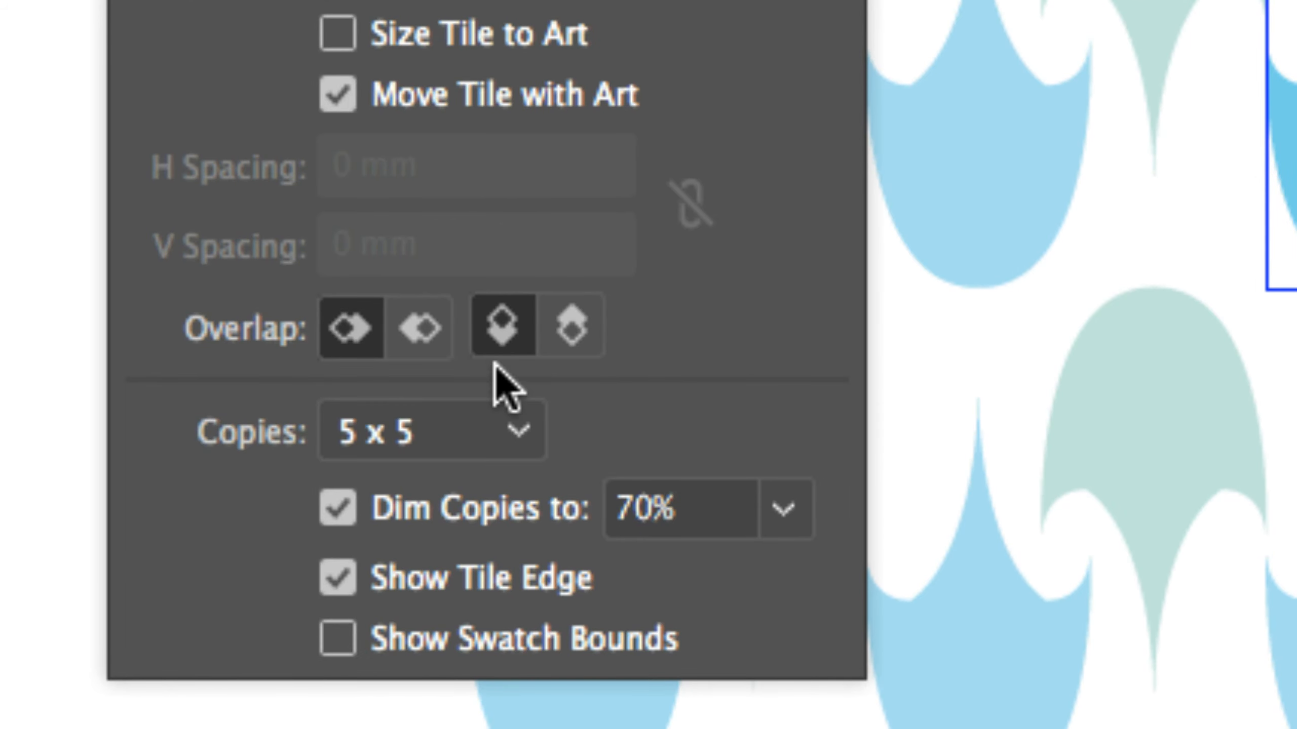
- Keep the pattern preview at 5 x 5 copies and leave pattern editing
click(519, 445)
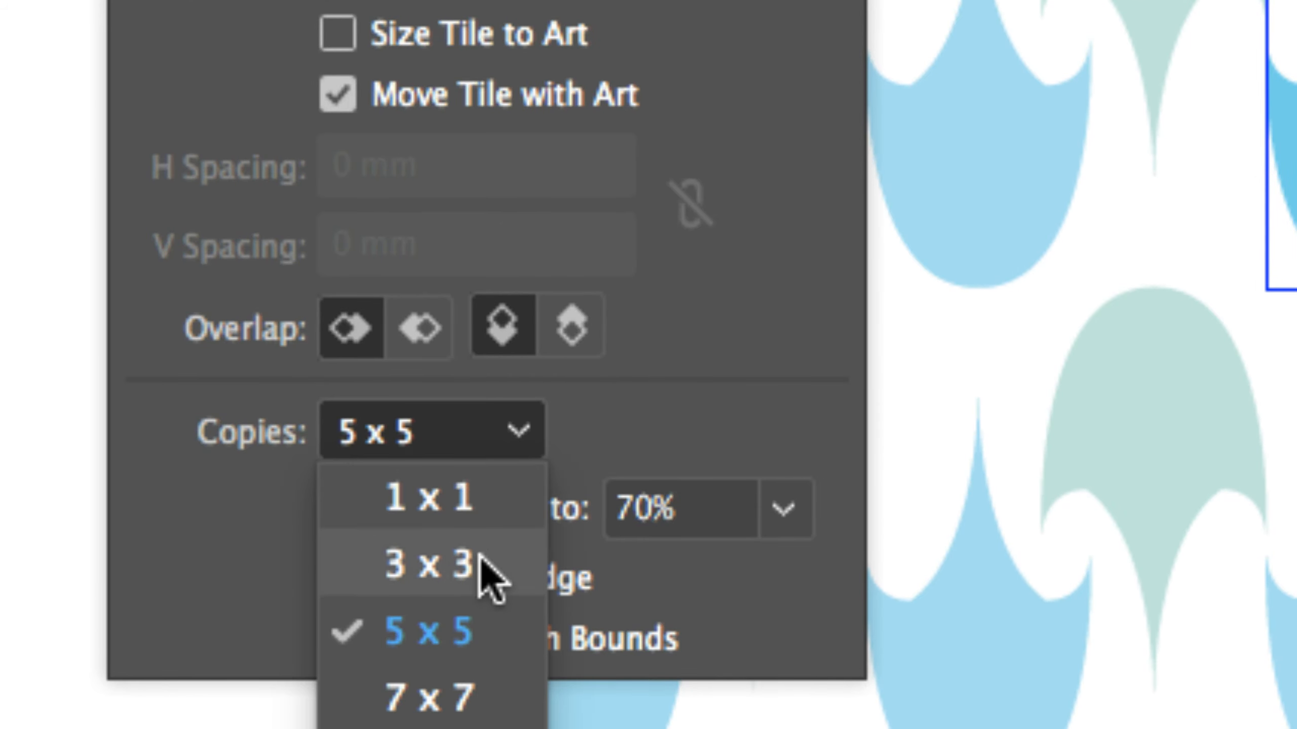
click(517, 437)
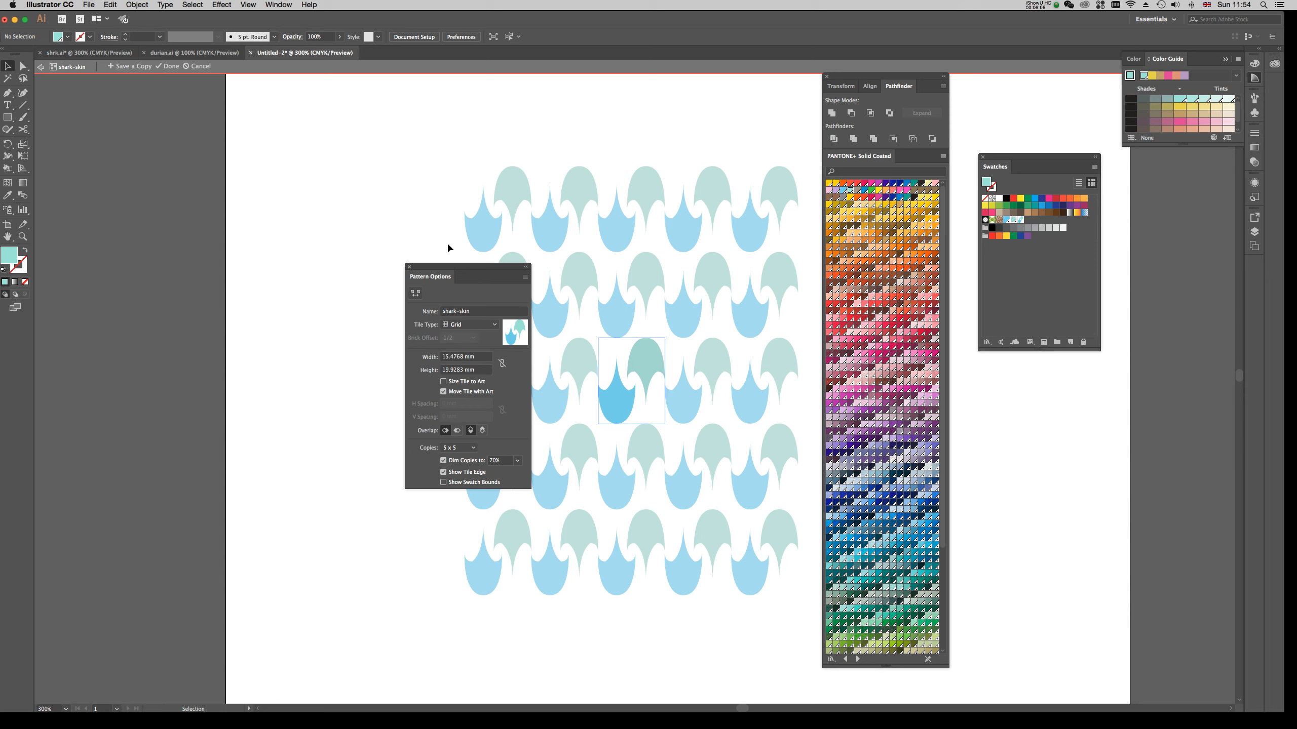
key(Escape)
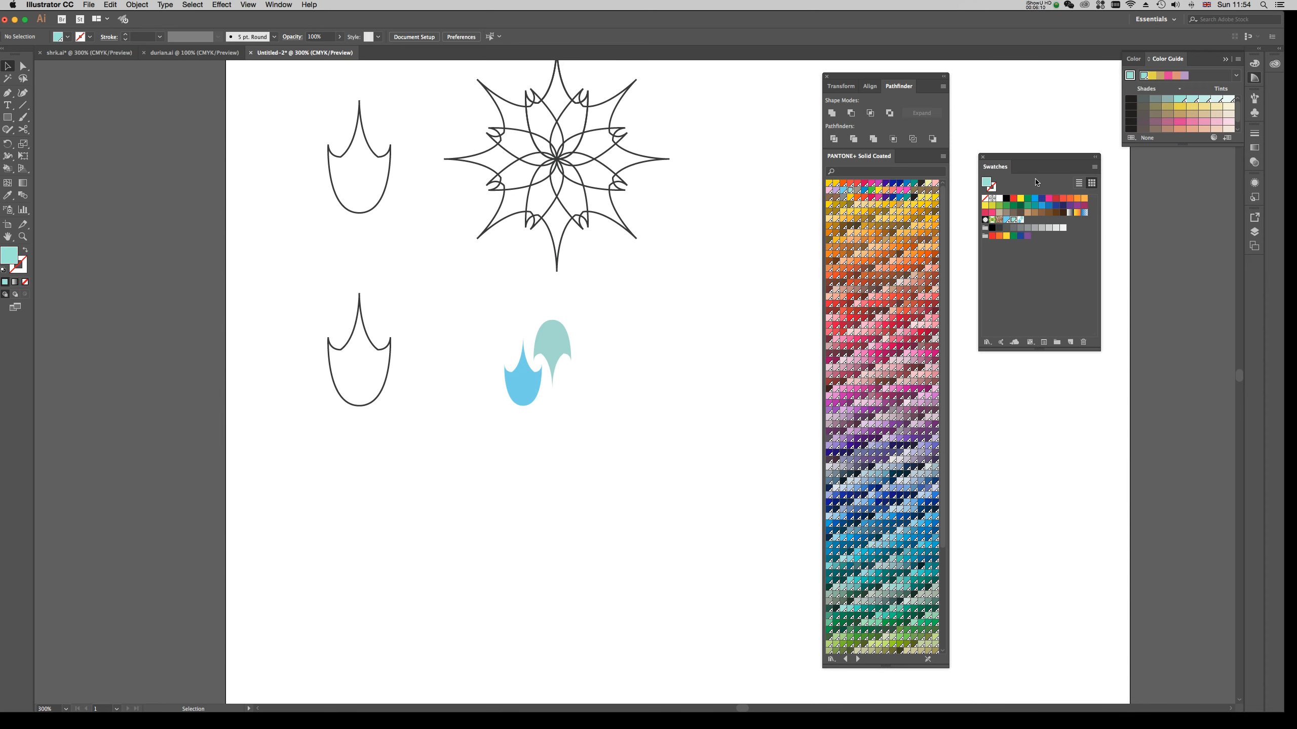
- Draw a square about 45 mm wide beside the colored petals and fill it with the shark-skin pattern swatch
drag(1043, 158, 701, 248)
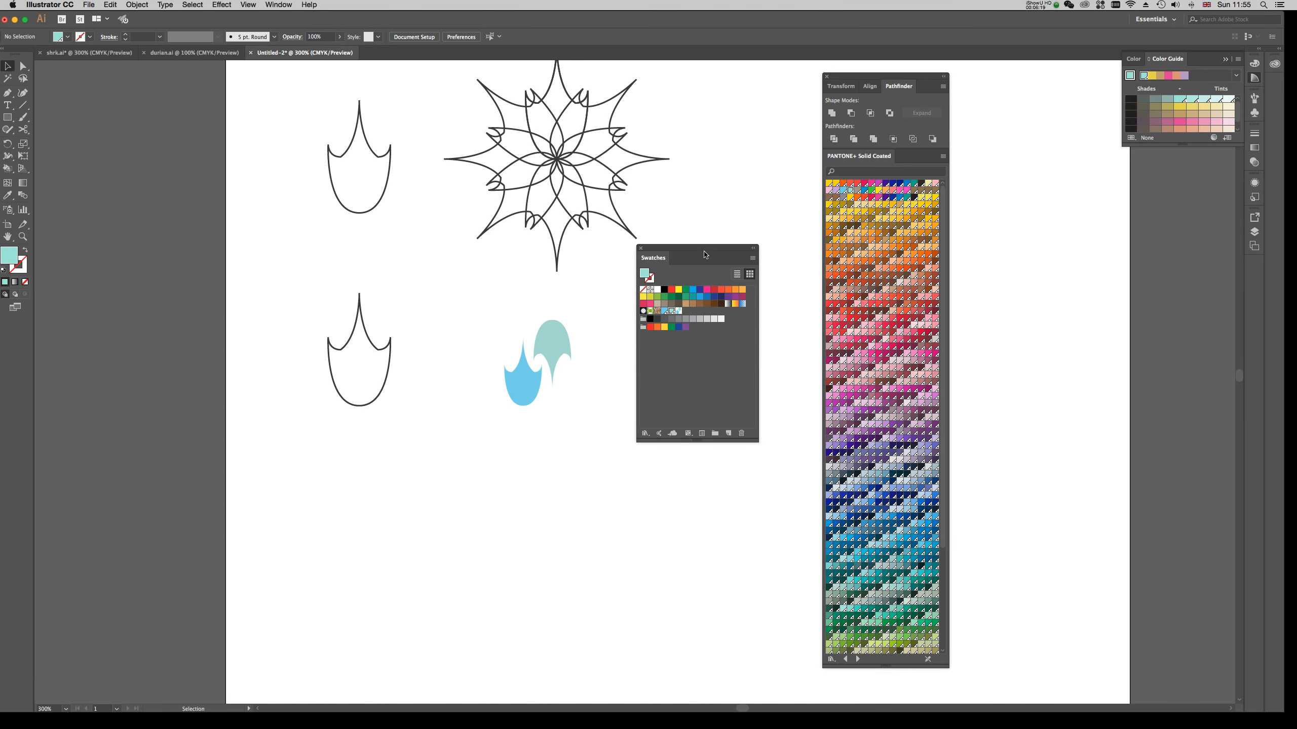
drag(705, 254, 766, 84)
key(m)
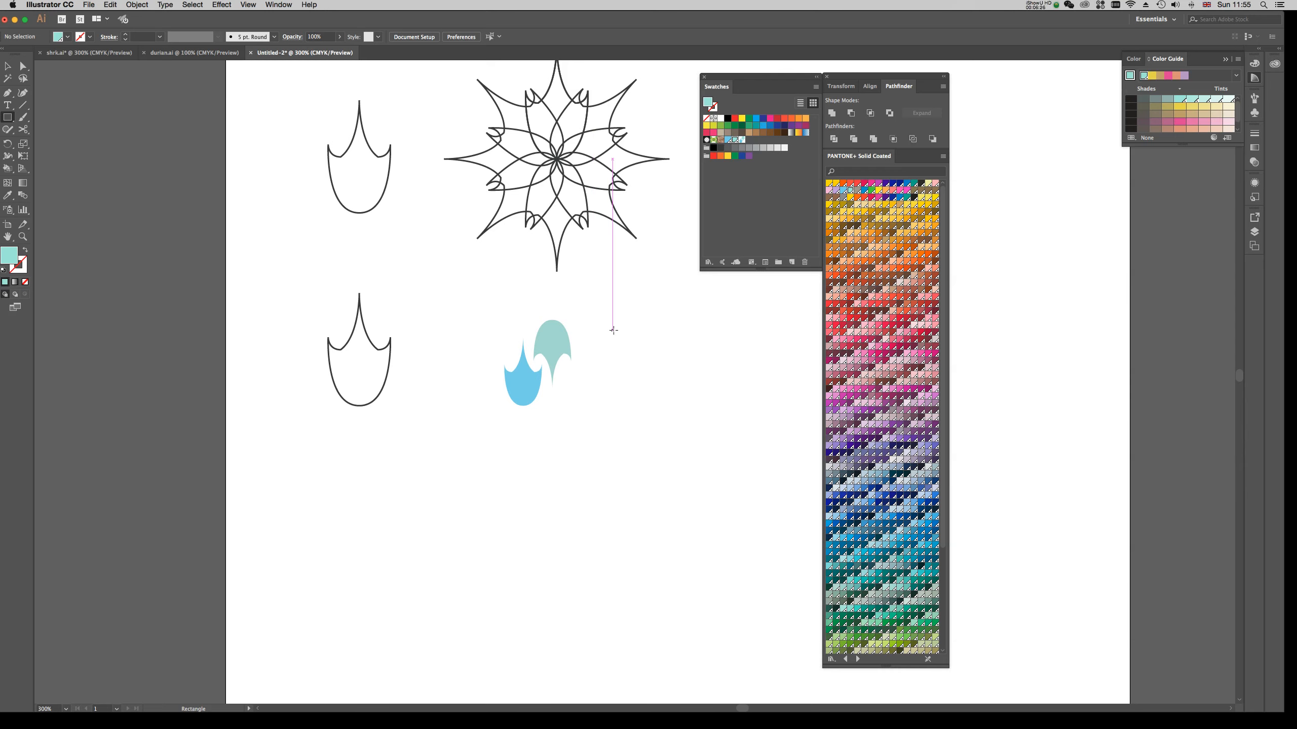
drag(613, 331, 806, 517)
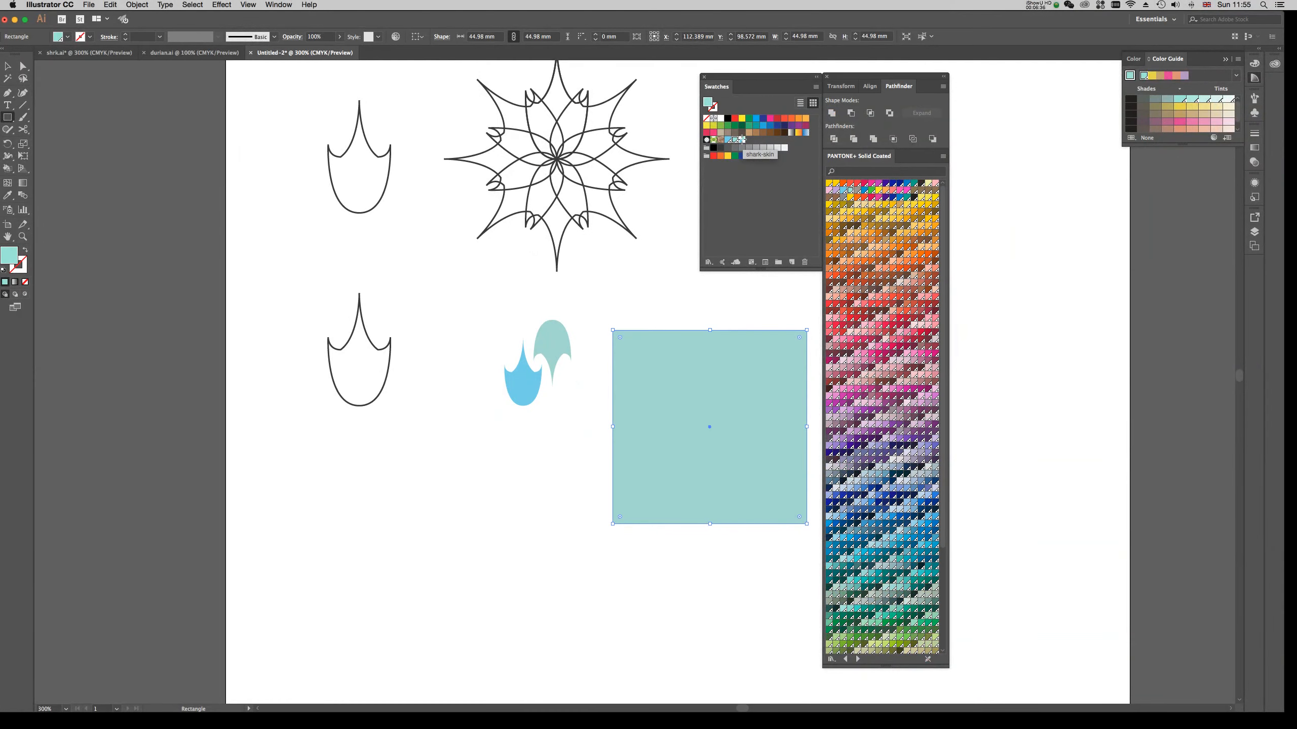
click(741, 139)
- Move the pattern-filled square below the two colored petals
key(v)
click(646, 288)
drag(529, 427, 508, 388)
drag(654, 345, 512, 482)
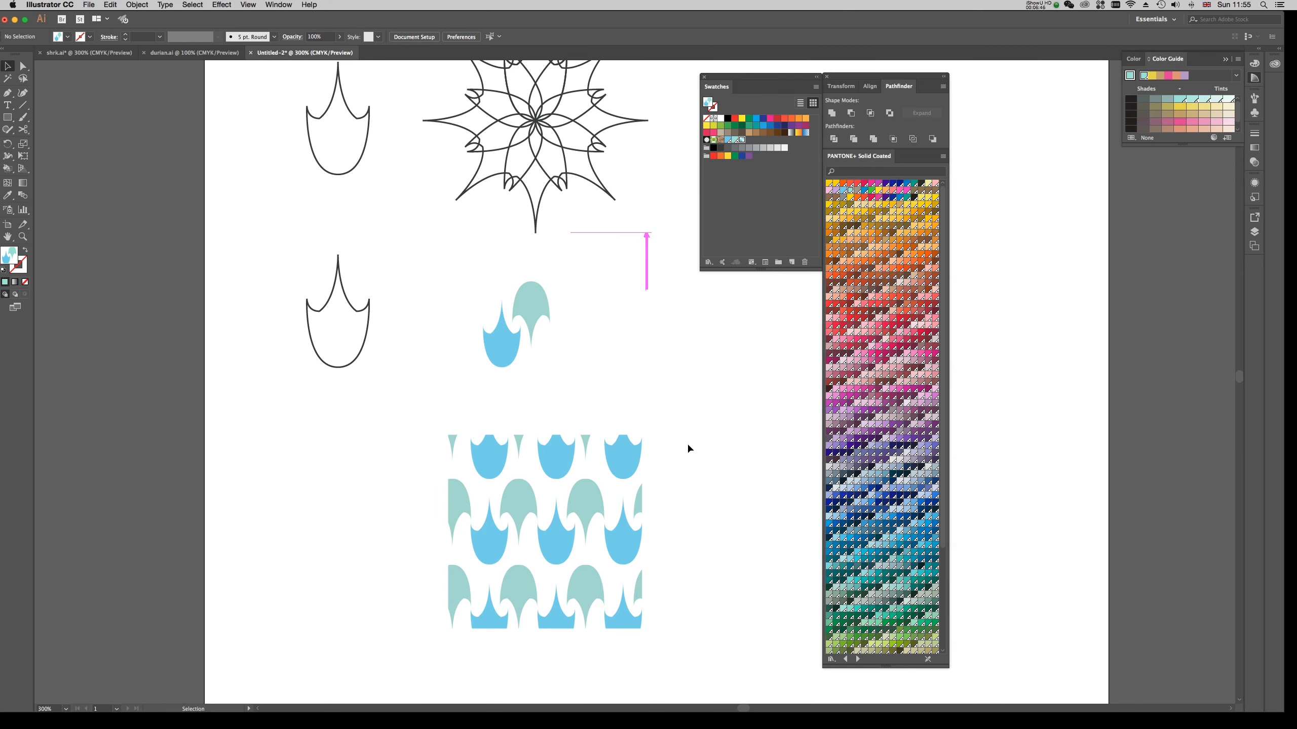
key(super+minus)
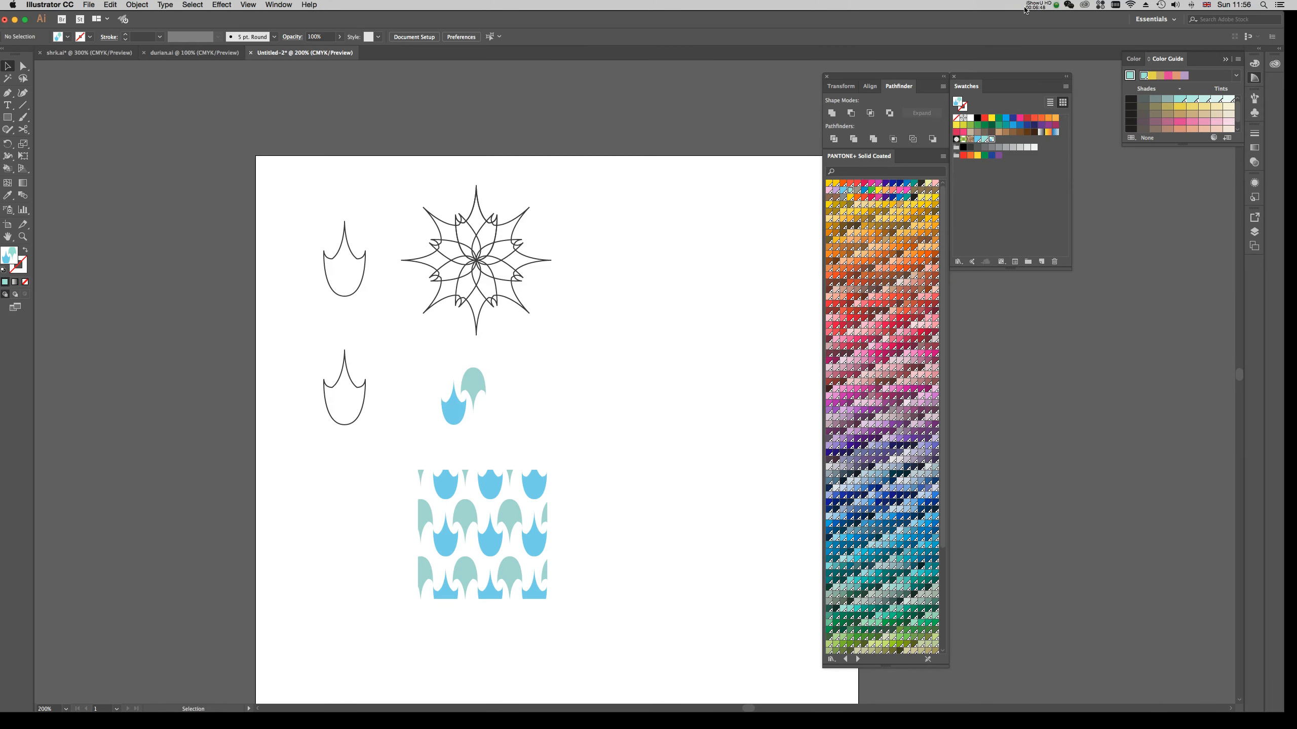
- Move the lower outlined petal, the two colored petals and the pattern square down, away from the flower motif
drag(511, 517, 493, 500)
drag(308, 366, 509, 508)
drag(473, 433, 480, 553)
click(473, 371)
- Move the Pathfinder and PANTONE+ Solid Coated group clear of the artwork and select all petal paths of the flower motif
drag(396, 210, 549, 357)
key(a)
key(super+equal)
key(super+equal)
drag(400, 356, 150, 318)
drag(908, 76, 1162, 79)
drag(821, 238, 824, 237)
drag(715, 274, 844, 287)
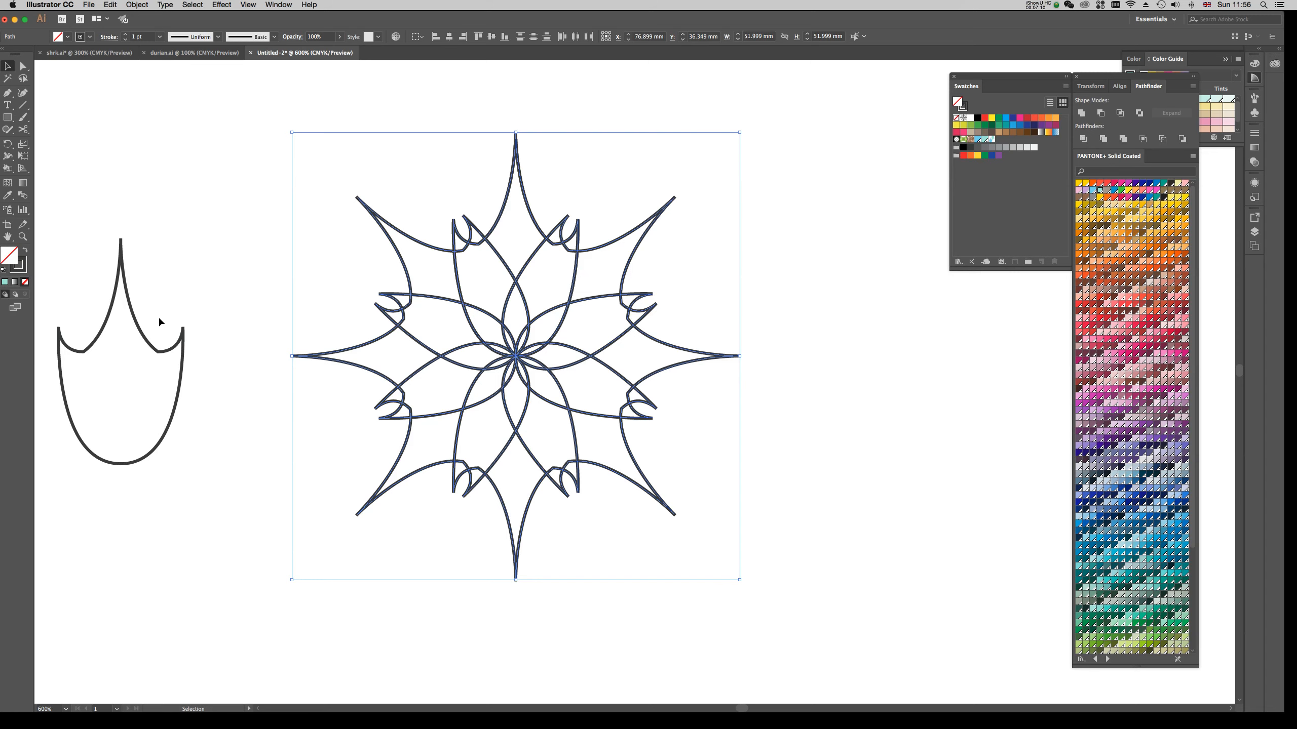
drag(281, 307, 120, 286)
click(136, 109)
drag(136, 109, 544, 533)
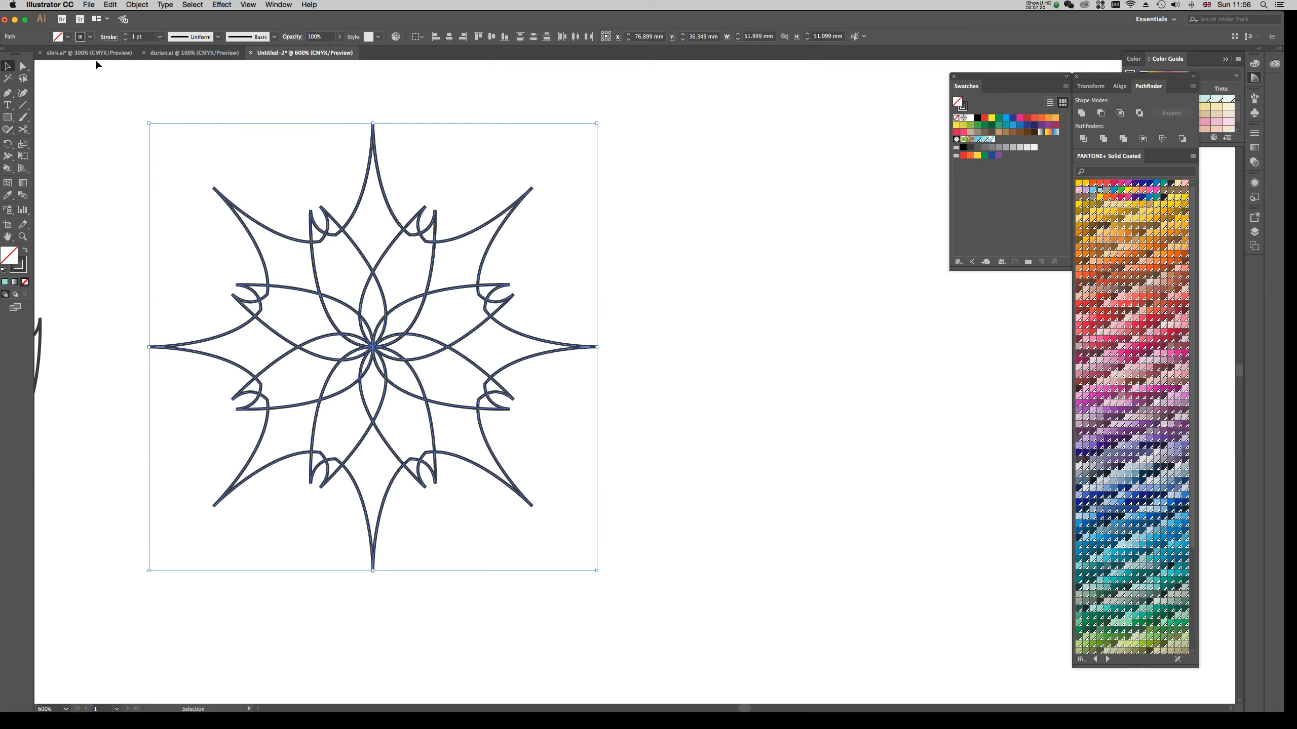
- Give all the flower motif's petal paths a black stroke with a weight of 0.1 pt
click(89, 37)
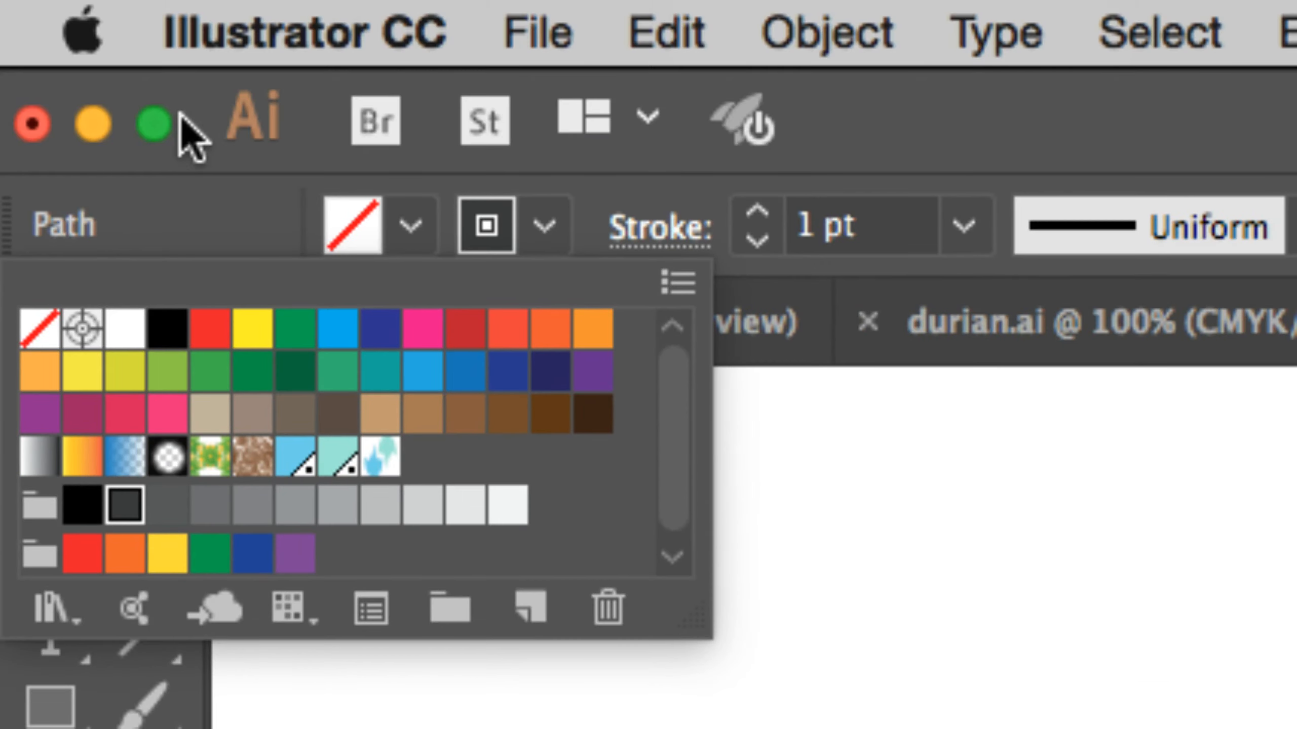
click(30, 330)
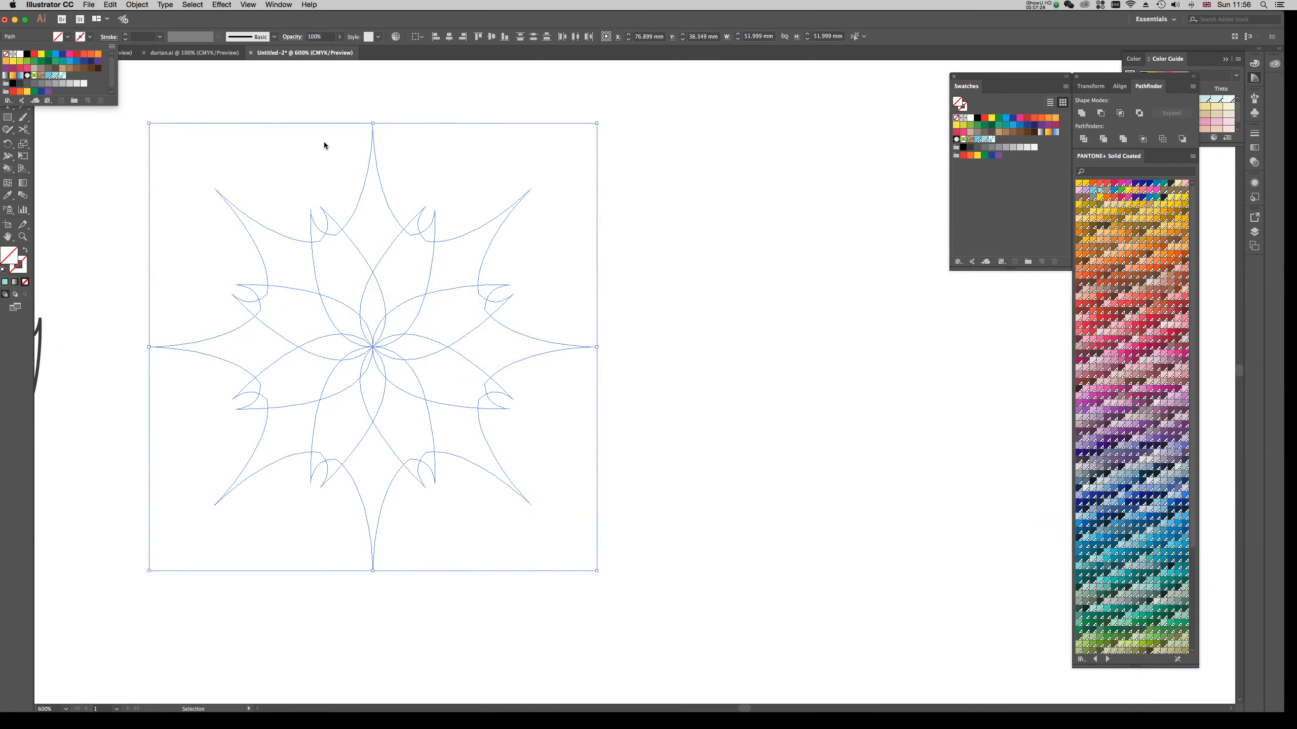
click(87, 39)
click(88, 38)
click(27, 54)
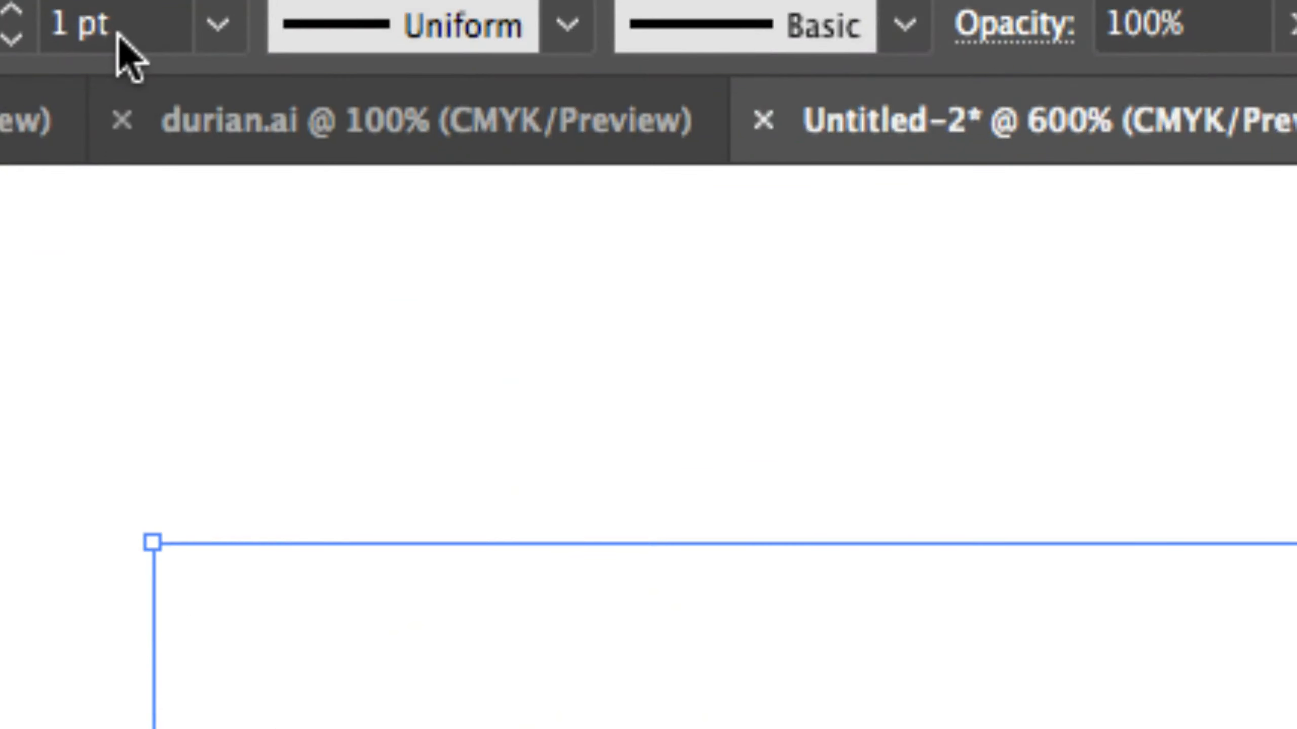
double_click(137, 37)
triple_click(81, 41)
text(0.1)
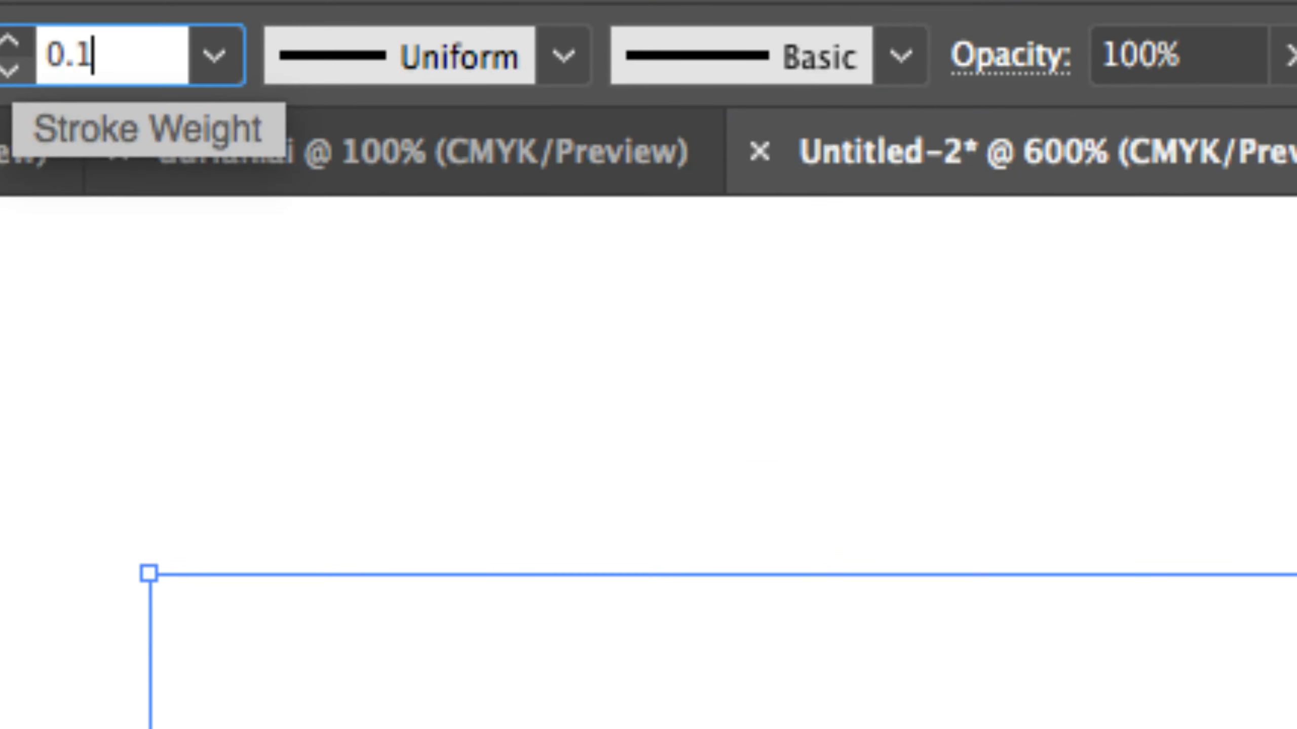
key(Return)
click(253, 122)
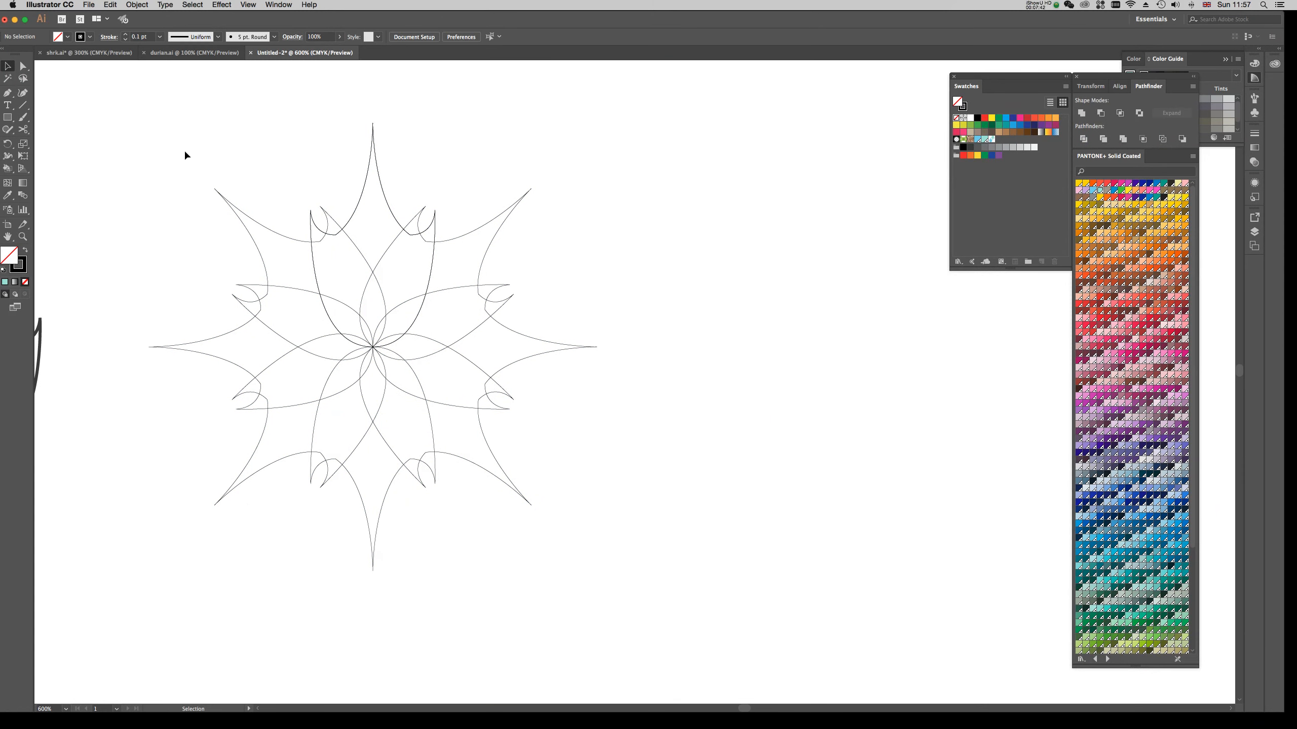
- Place the PANTONE+ Solid Coated group beside the flower motif and turn all its petal paths into one Live Paint group
drag(1145, 81, 657, 78)
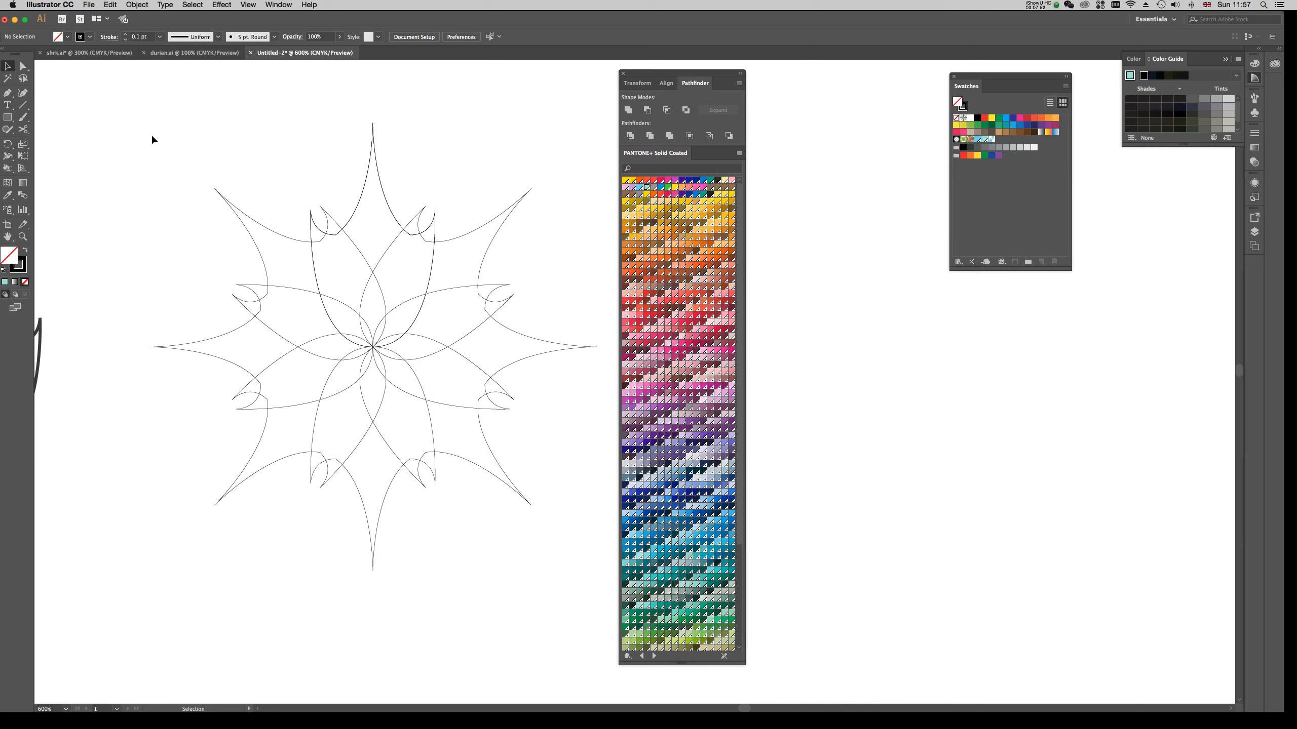
drag(158, 145, 563, 573)
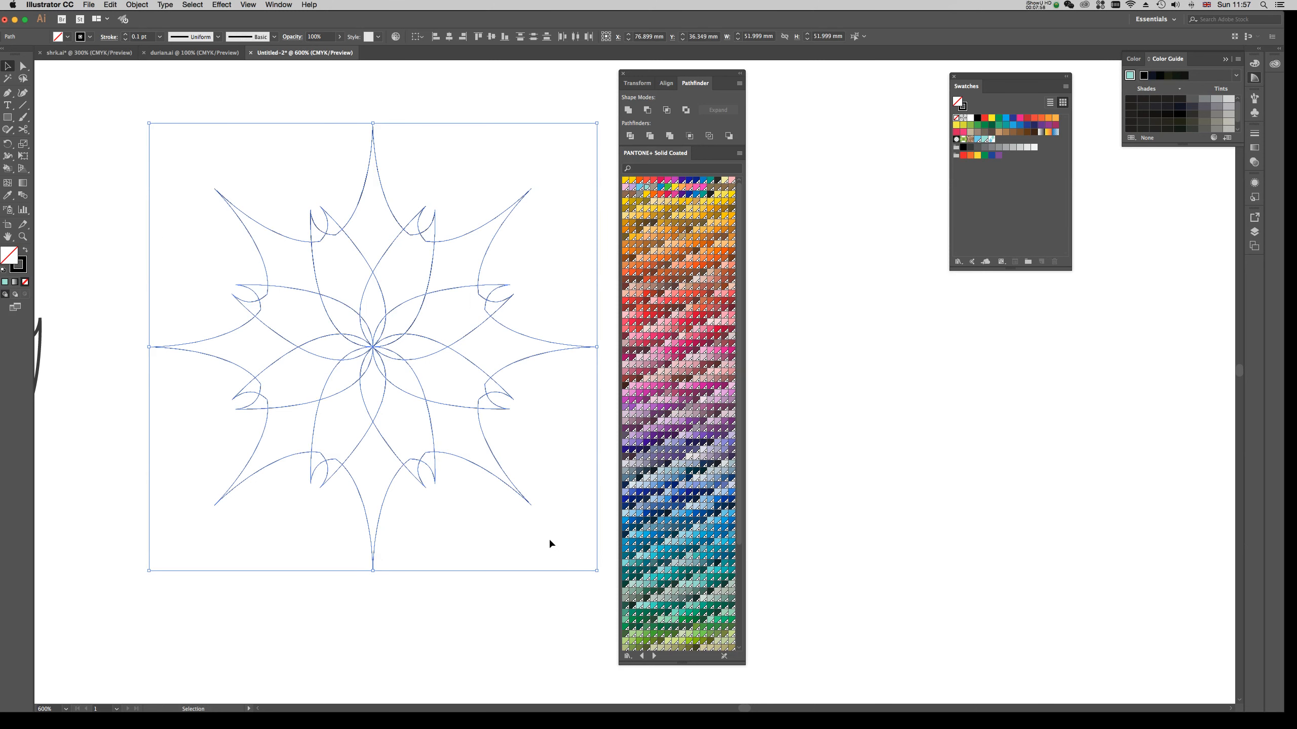
click(173, 108)
drag(155, 121, 572, 569)
key(k)
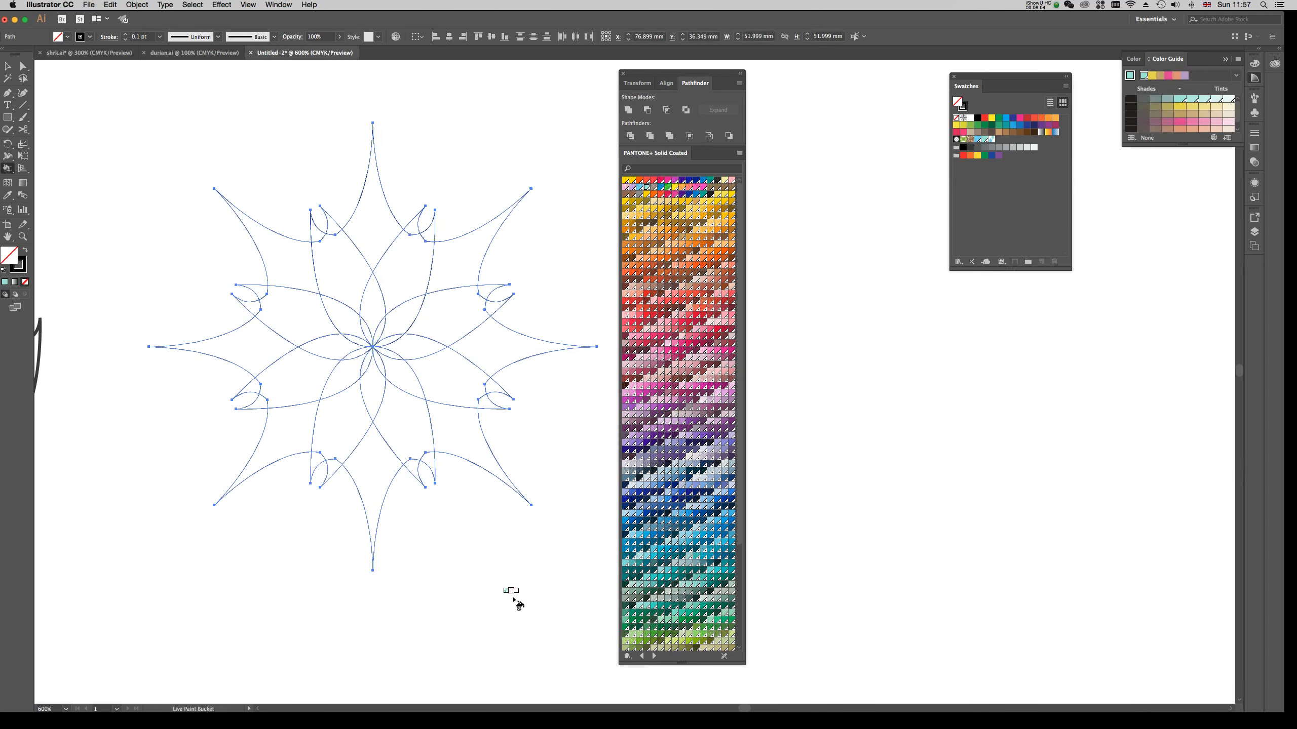
click(491, 377)
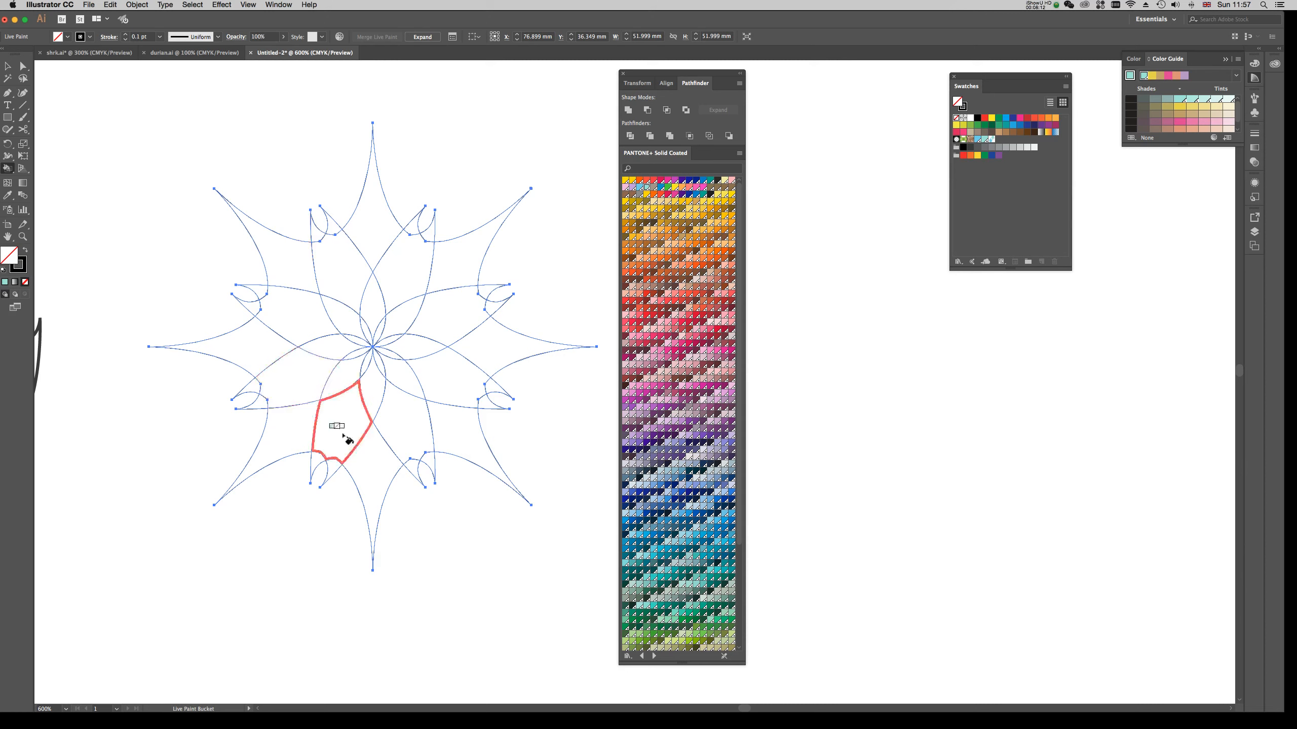
key(v)
click(552, 113)
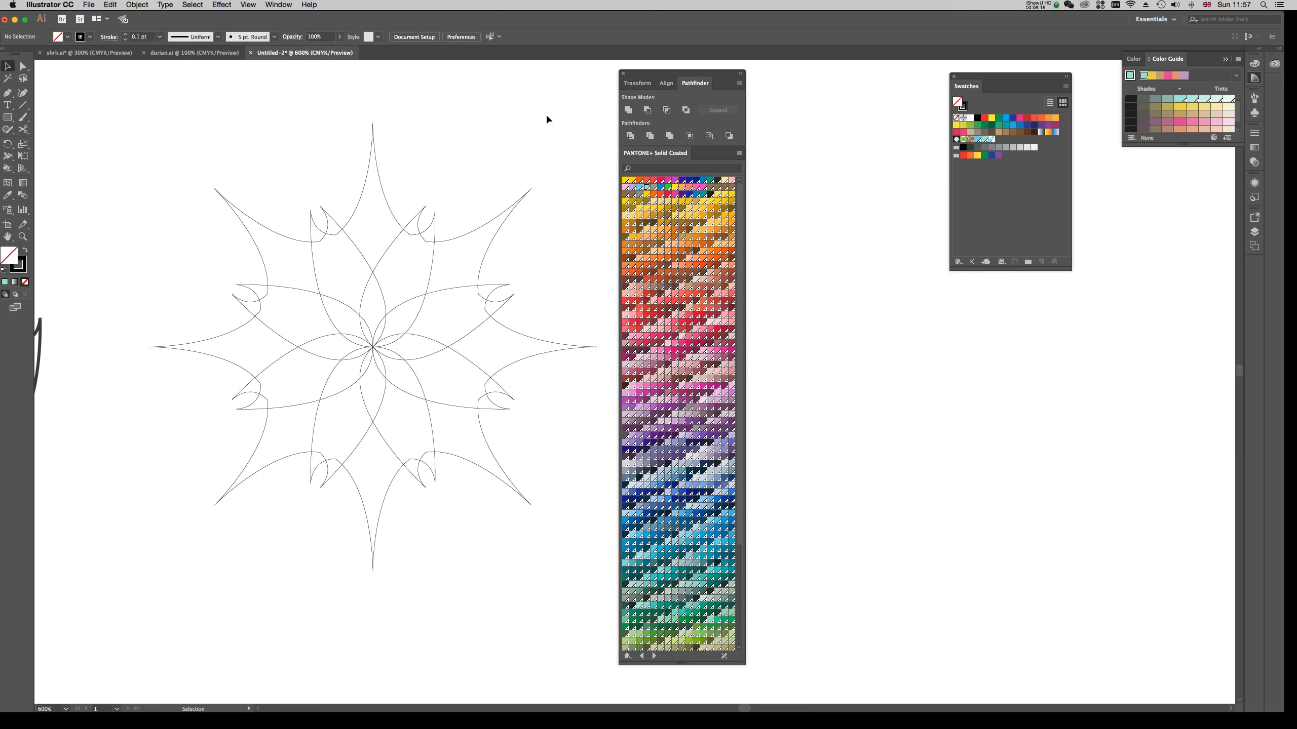
- Fill the eight large outer points of the flower motif with a light yellow Pantone color using Live Paint
click(718, 195)
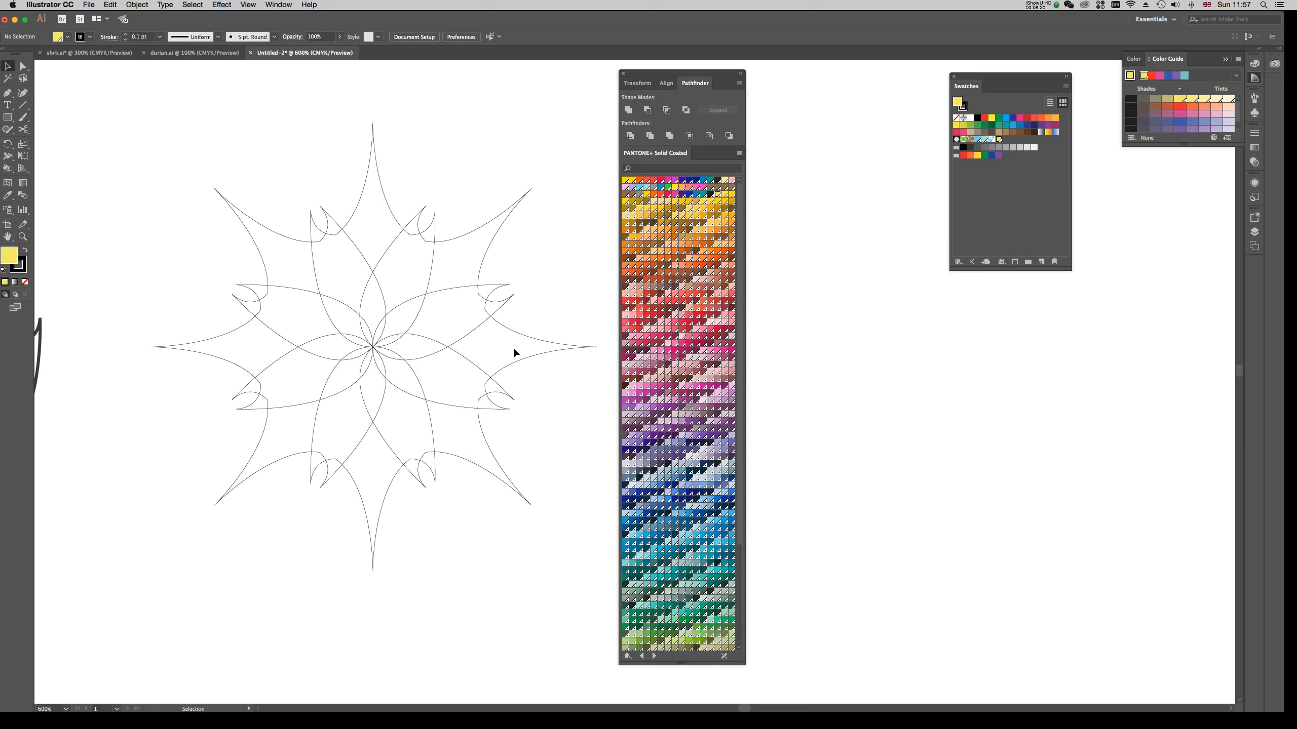
key(k)
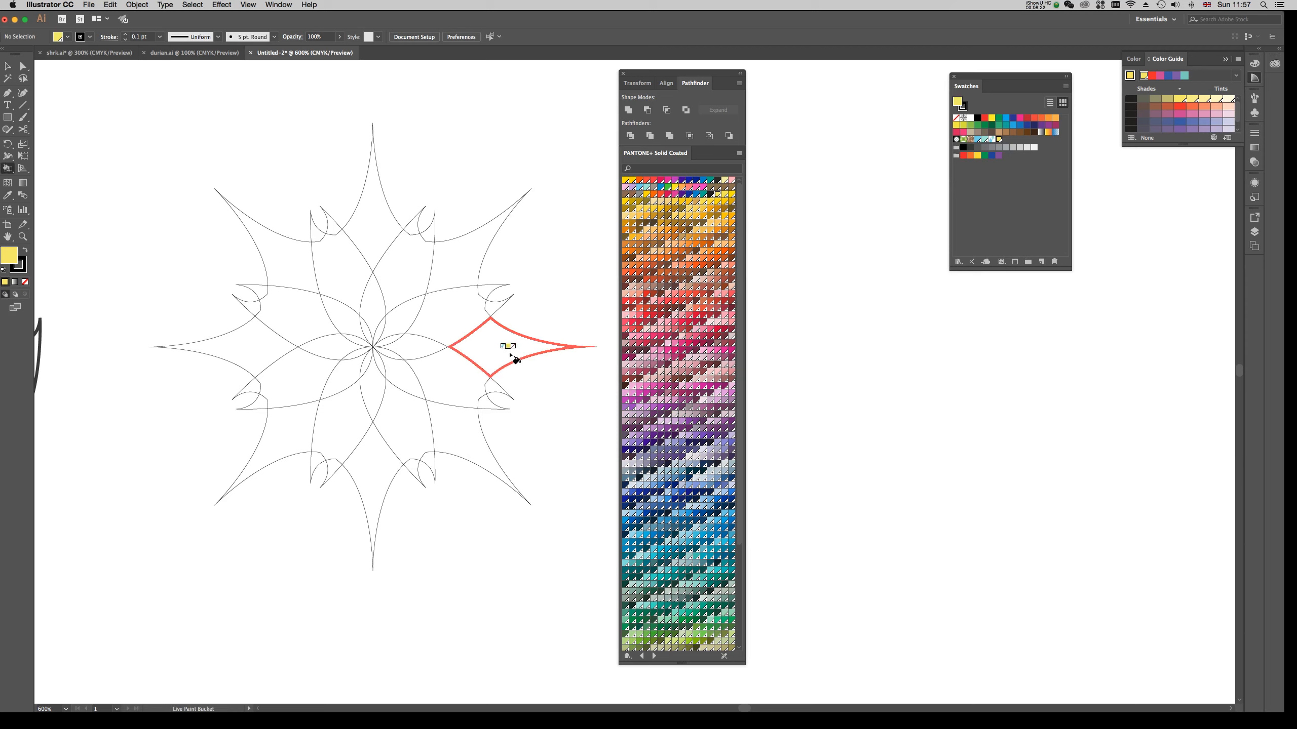
click(513, 355)
click(448, 272)
click(383, 232)
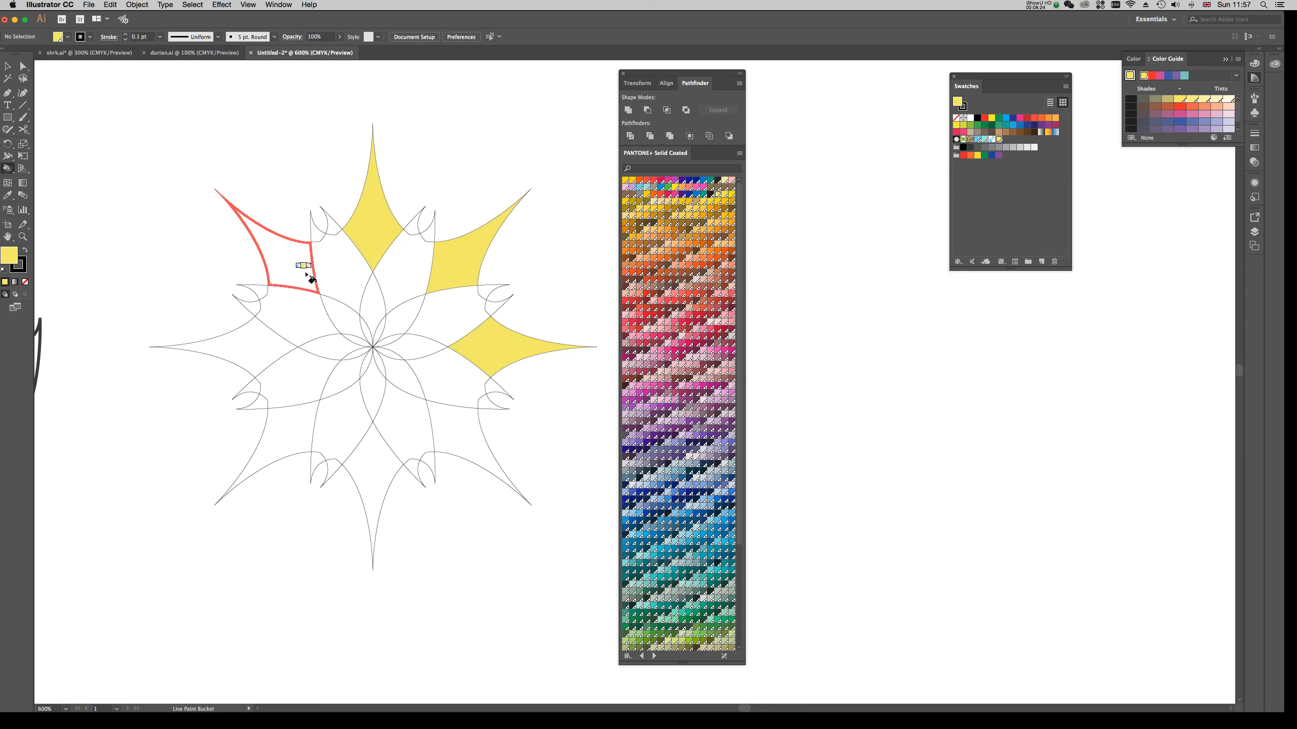
click(302, 263)
click(251, 352)
click(297, 425)
click(368, 453)
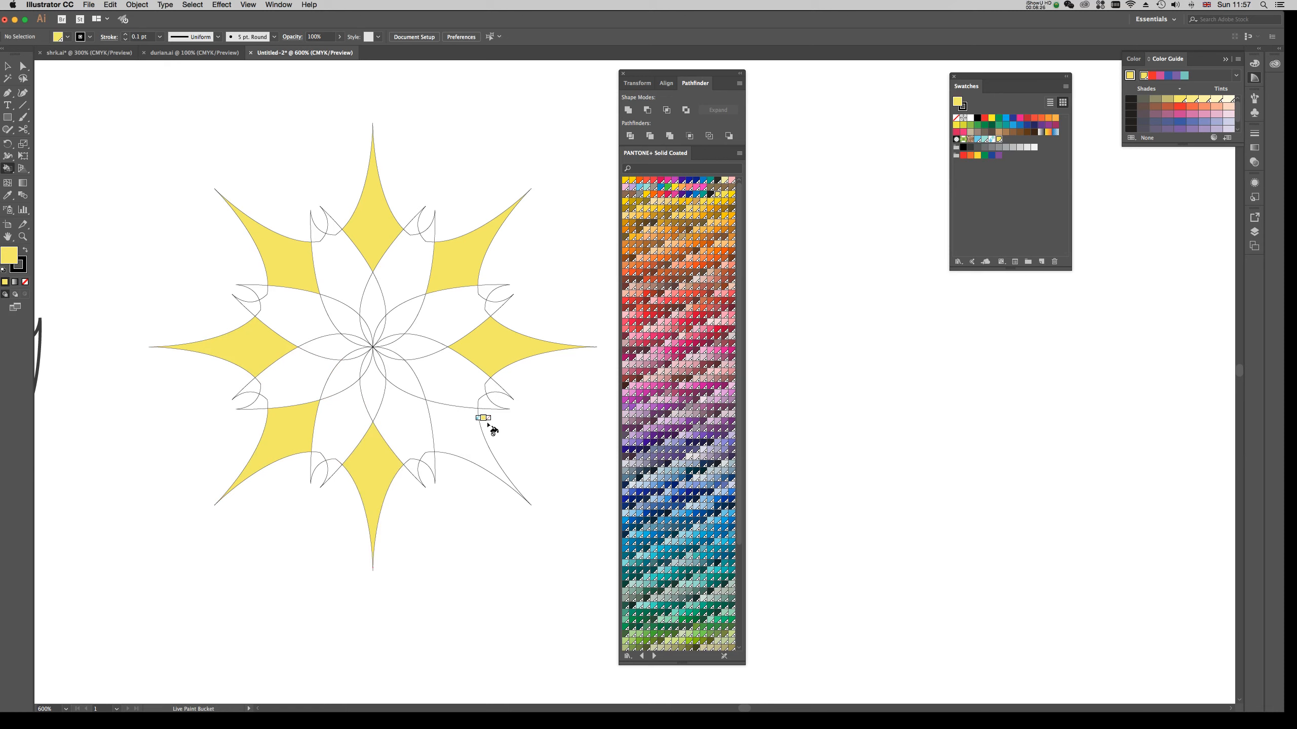
click(474, 434)
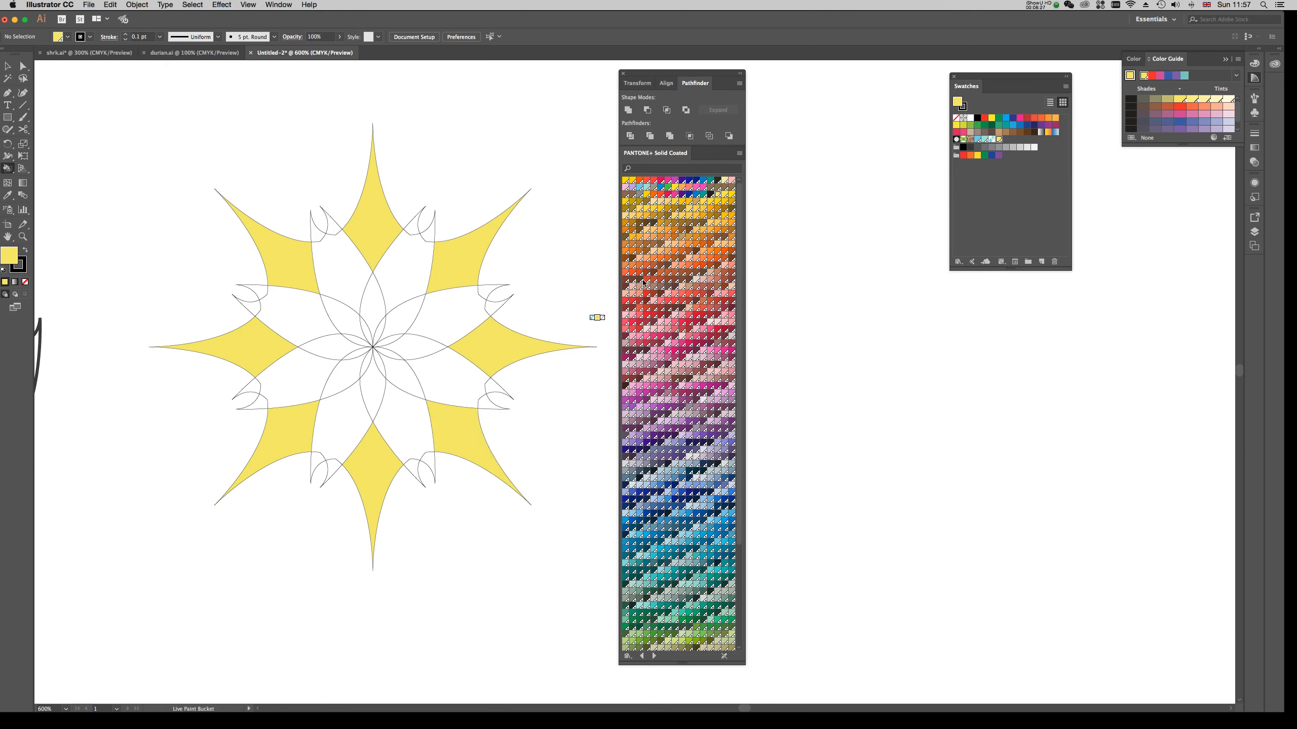
- Fill the eight regions between the outer points and the inner petals with a coral-pink Pantone color
click(688, 189)
click(464, 375)
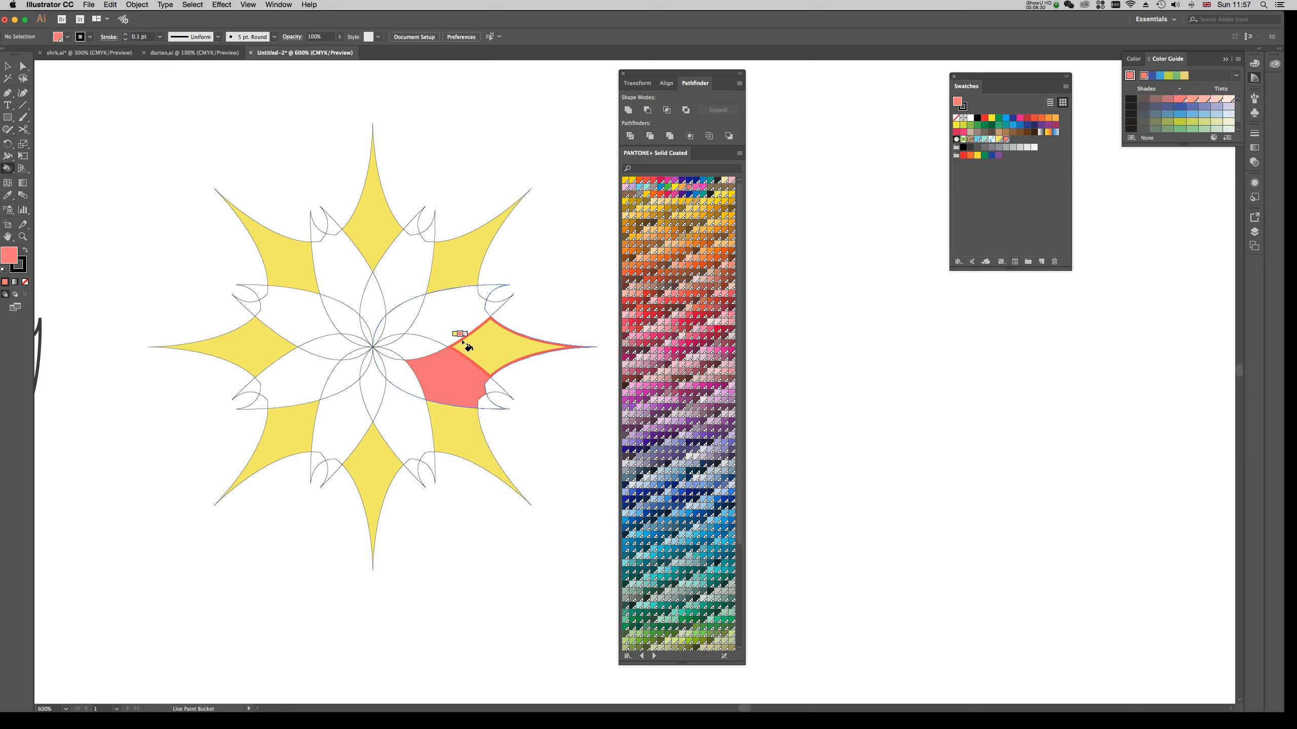
click(434, 304)
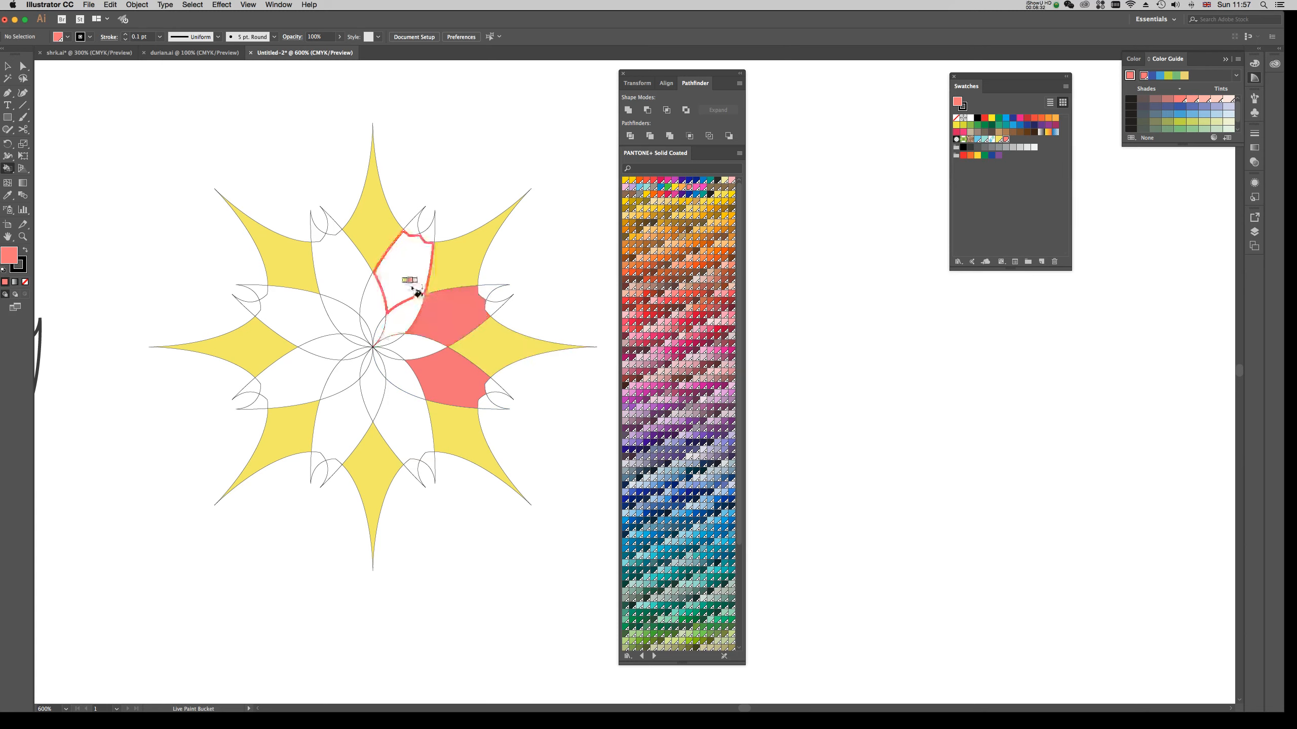
click(406, 286)
click(351, 302)
click(318, 323)
click(309, 369)
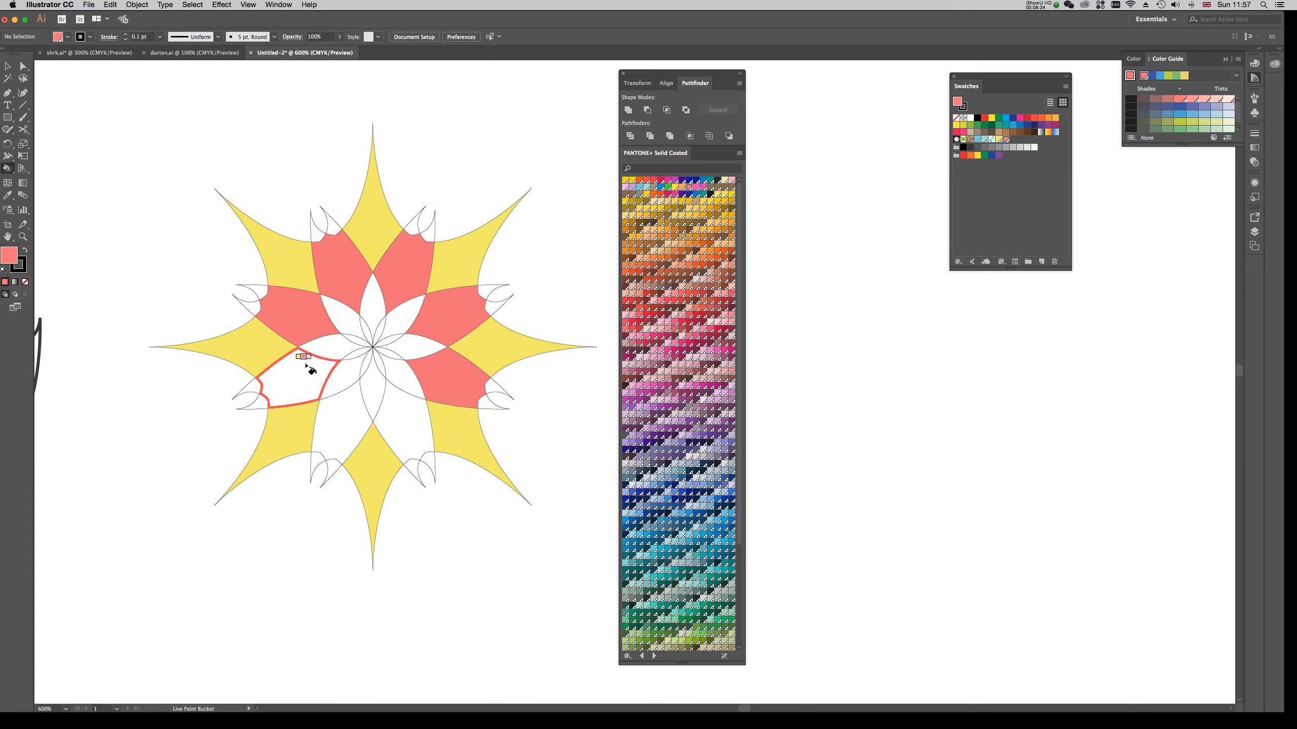
click(341, 407)
click(411, 414)
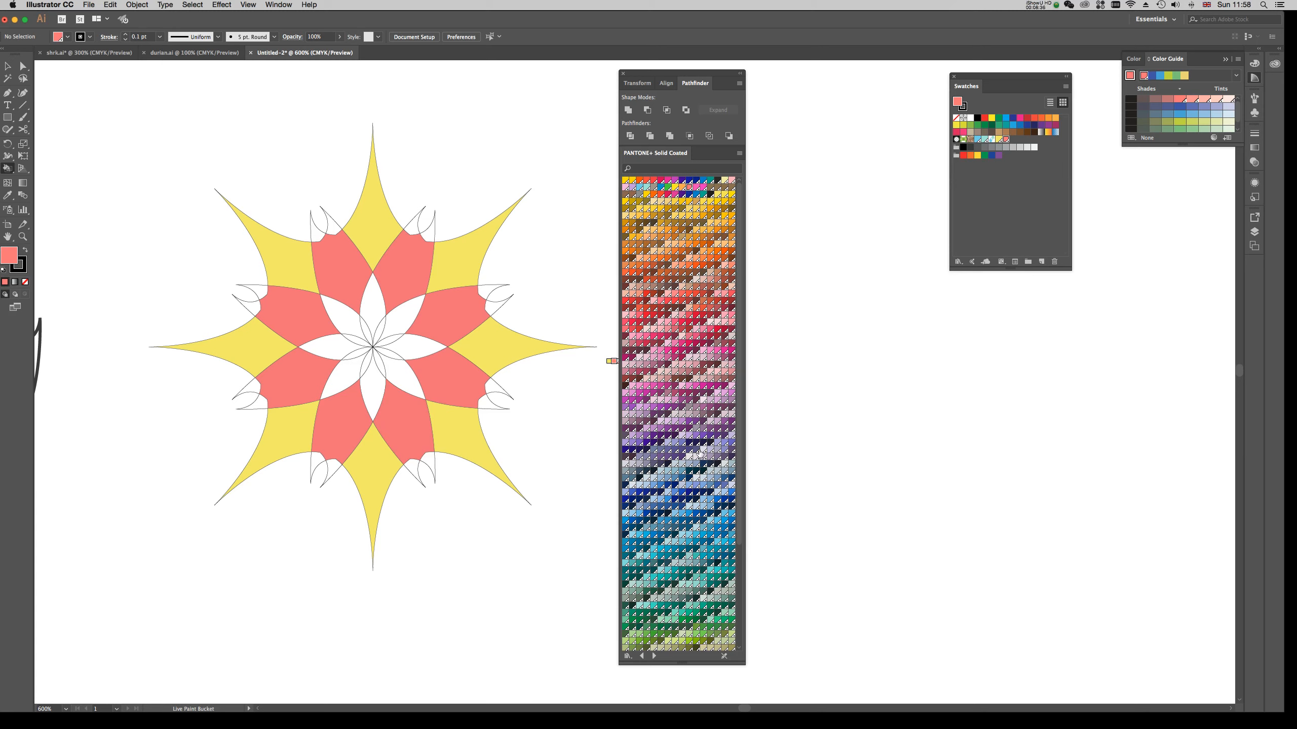
- Fill the small curled tips between the yellow points with a light blue Pantone color, all around the motif
click(709, 500)
click(418, 462)
click(492, 394)
click(492, 292)
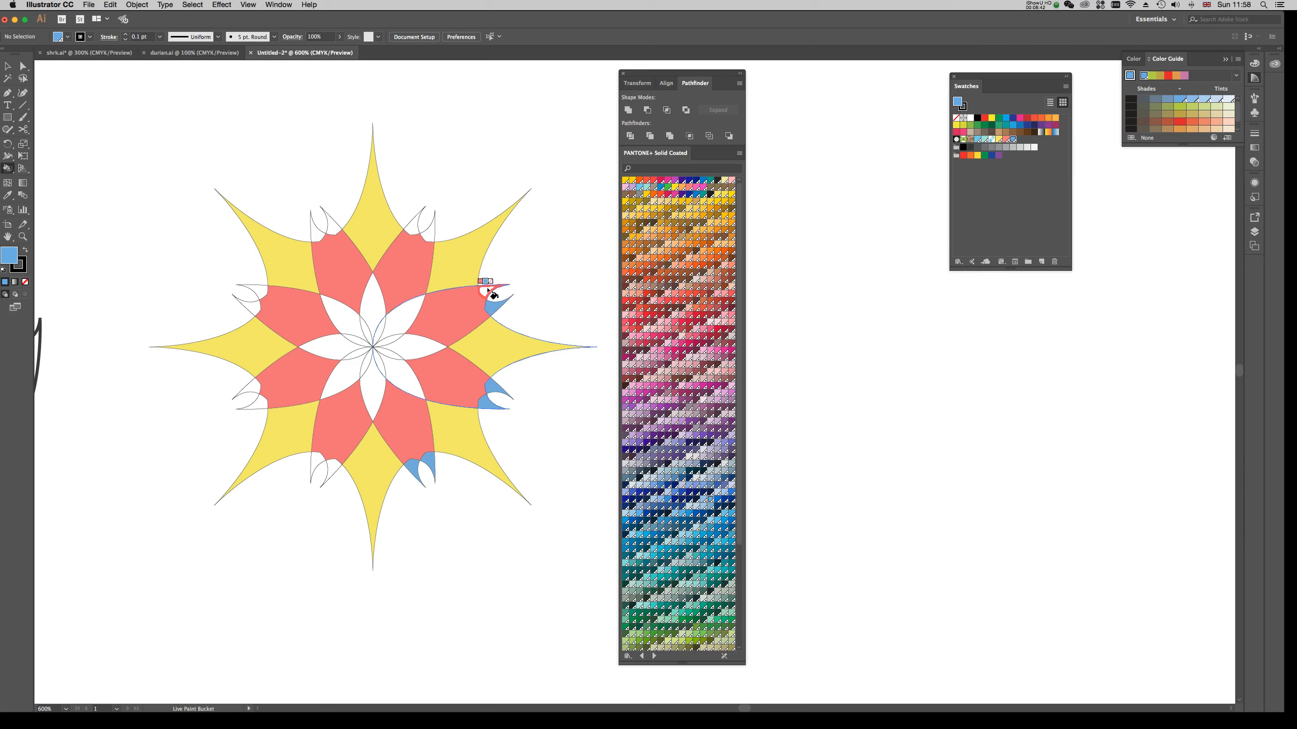
click(427, 231)
click(326, 232)
click(321, 234)
click(256, 288)
click(250, 389)
click(266, 406)
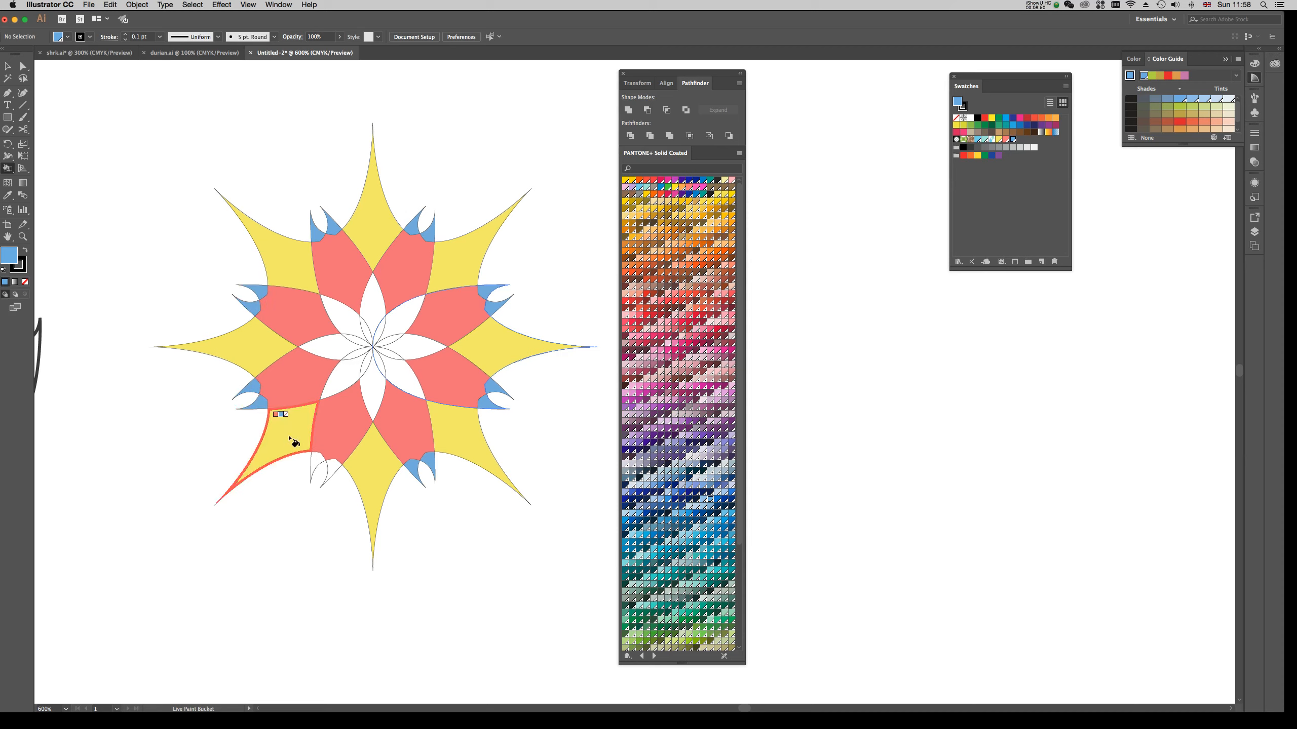
click(318, 461)
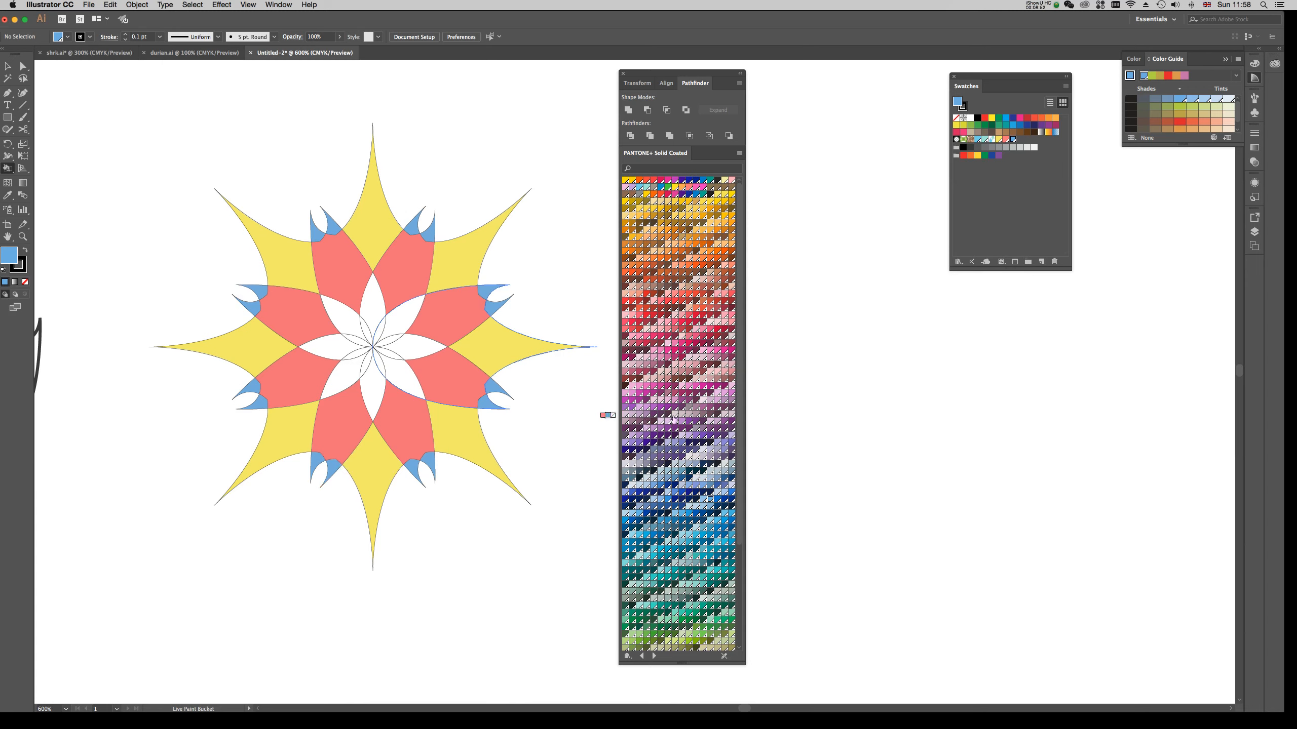
- Fill the eight inner petals around the flower's center with a light green Pantone color
scroll(679, 476, down, 5)
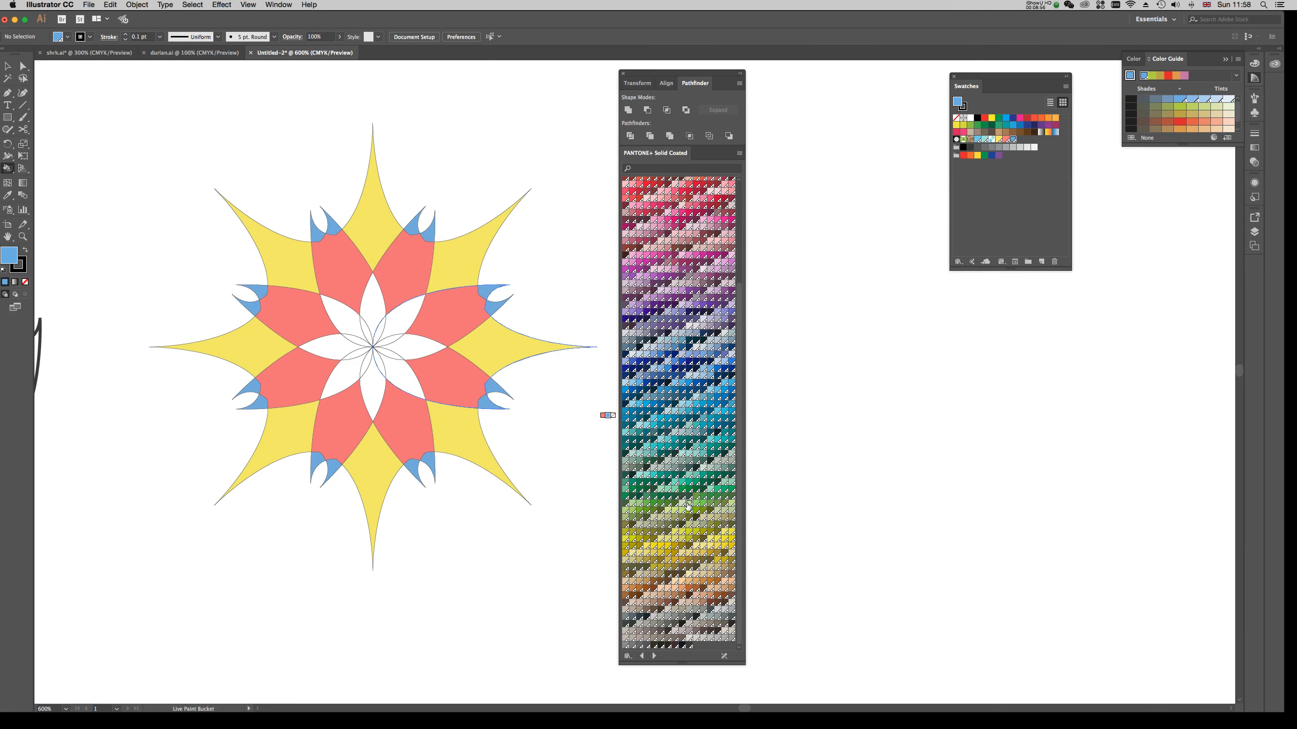
click(688, 505)
click(413, 346)
click(403, 317)
click(376, 311)
click(348, 327)
click(343, 348)
click(353, 364)
click(374, 382)
click(401, 380)
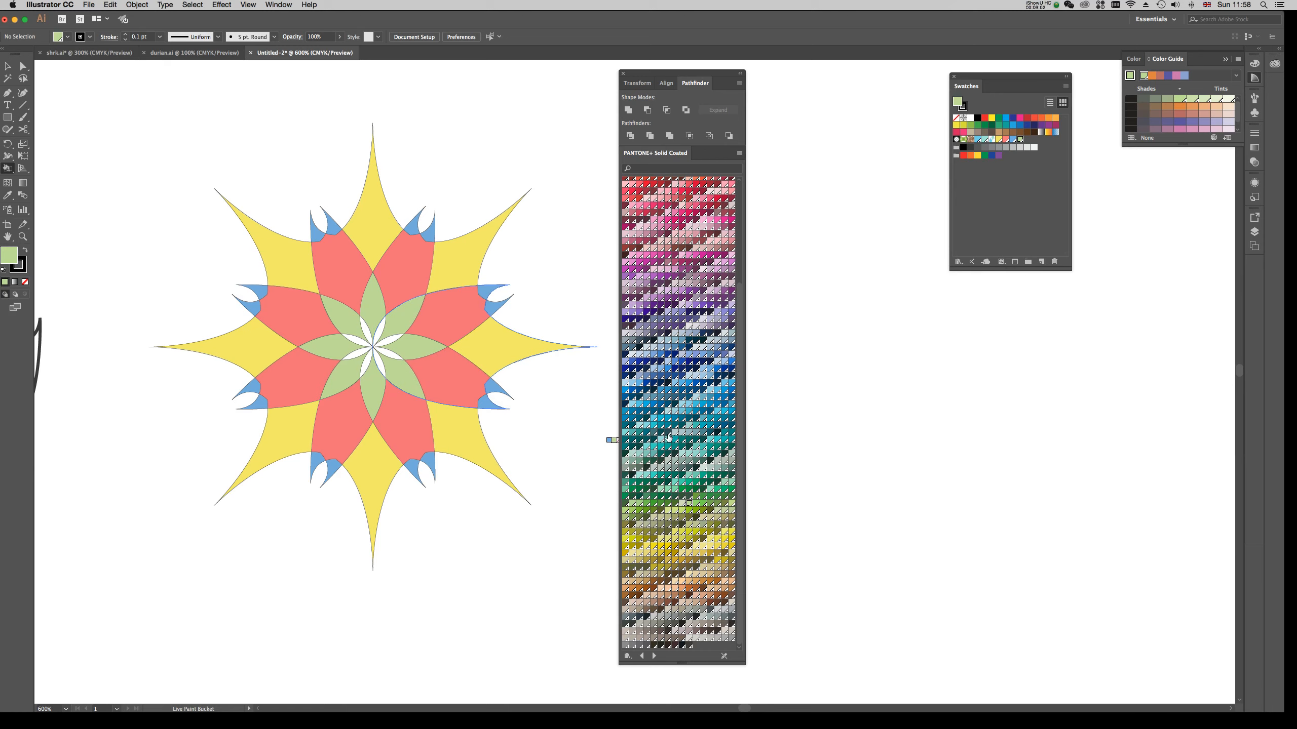
- Fill the narrow slivers at the flower's center with a mid-gray Pantone color
scroll(685, 402, up, 3)
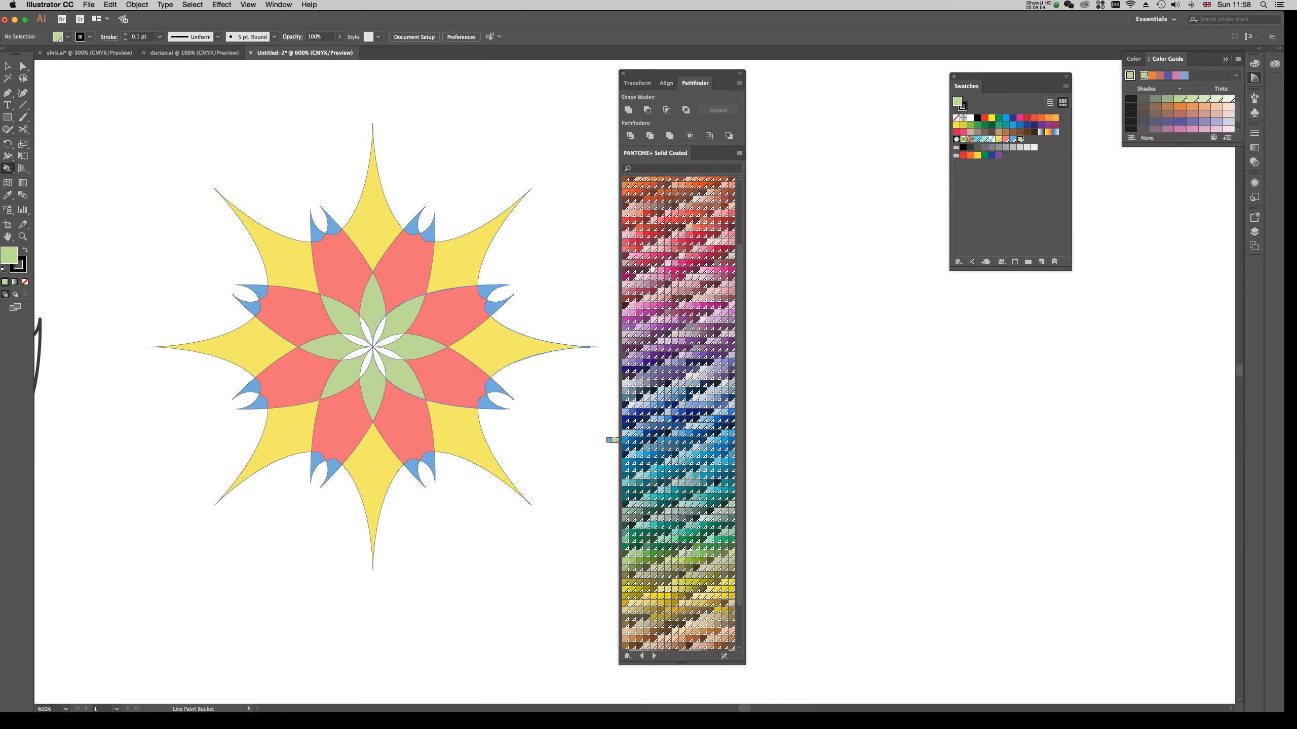
scroll(646, 603, down, 3)
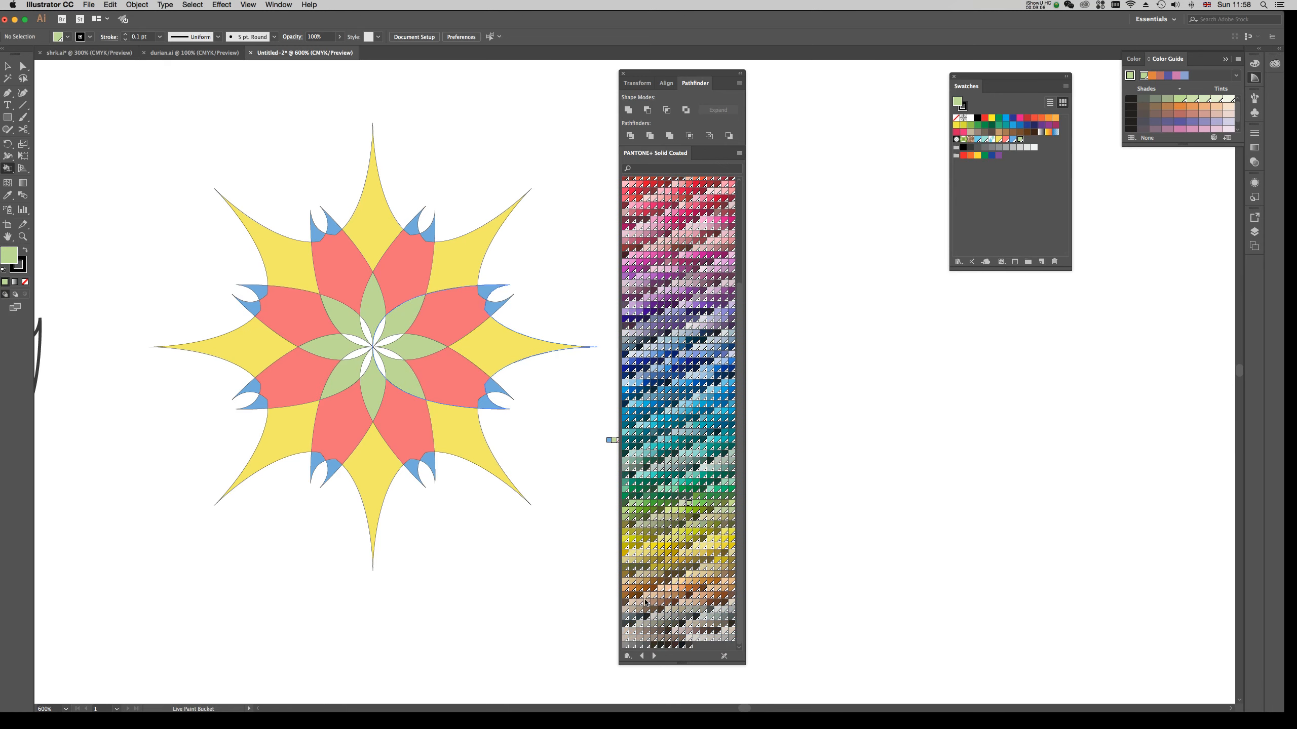
click(675, 617)
click(389, 348)
click(380, 331)
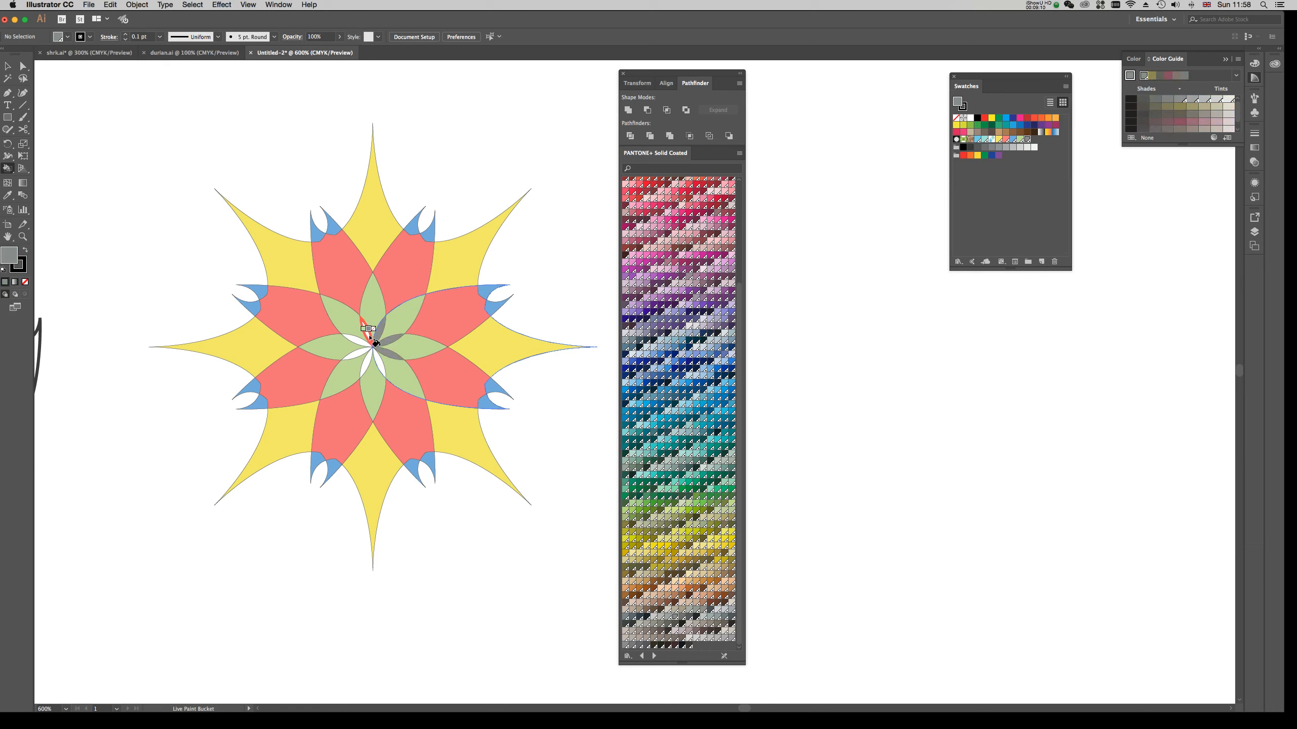
click(367, 338)
click(364, 340)
click(358, 355)
click(364, 361)
click(375, 361)
key(v)
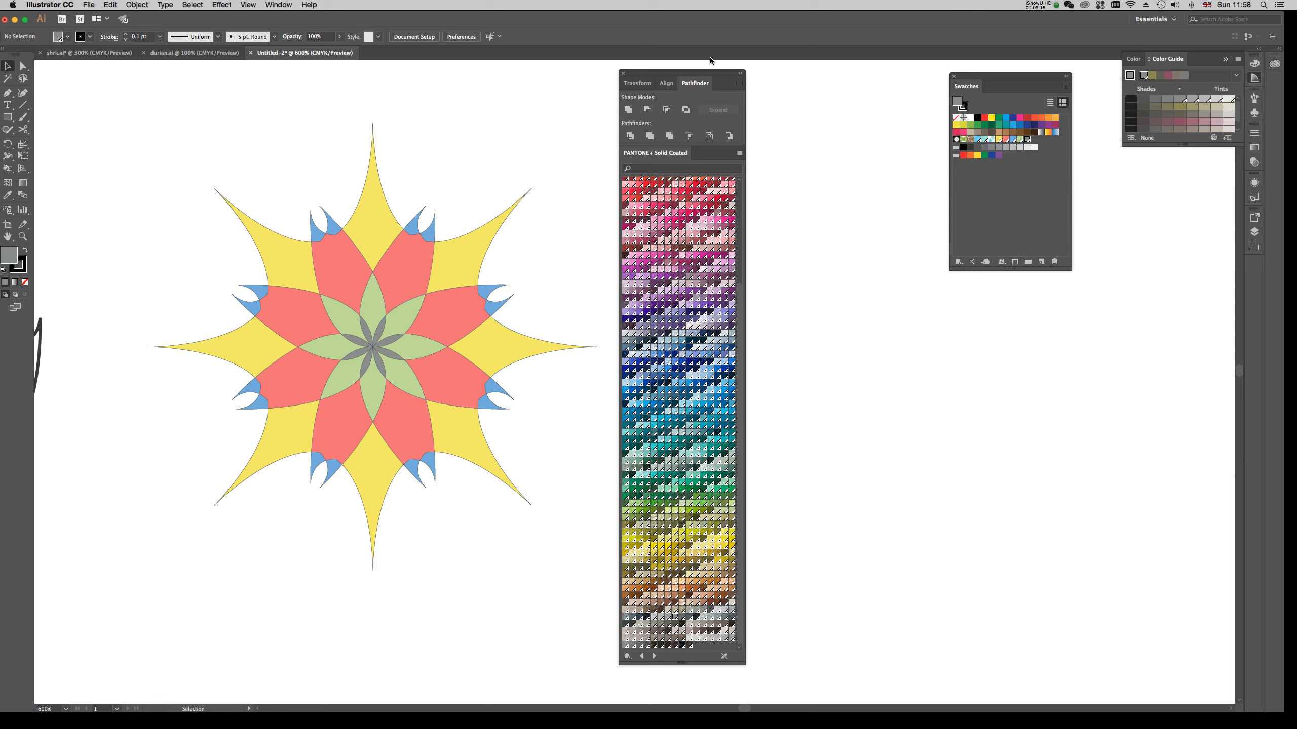
- Move the PANTONE+ Solid Coated group away from the artwork and remove the stroke from the whole Live Paint flower
drag(697, 70, 897, 76)
scroll(472, 215, down, 1)
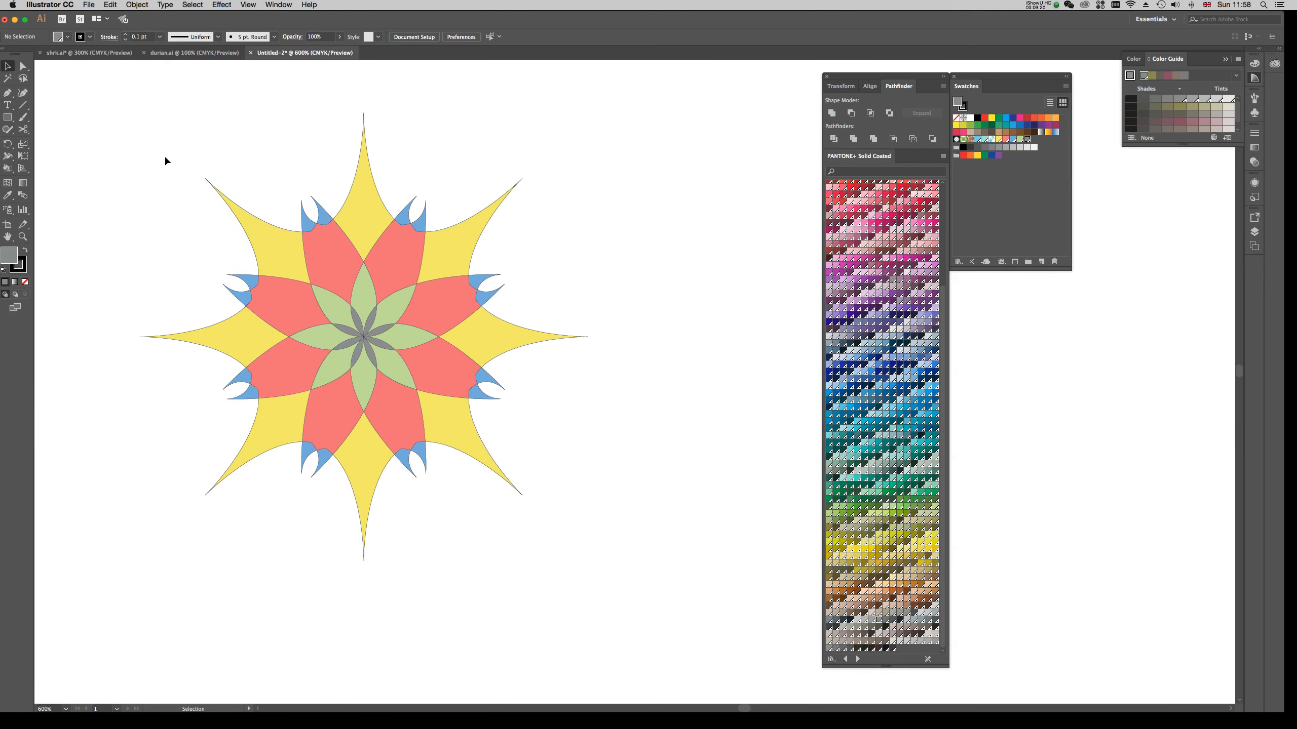
drag(138, 118, 519, 546)
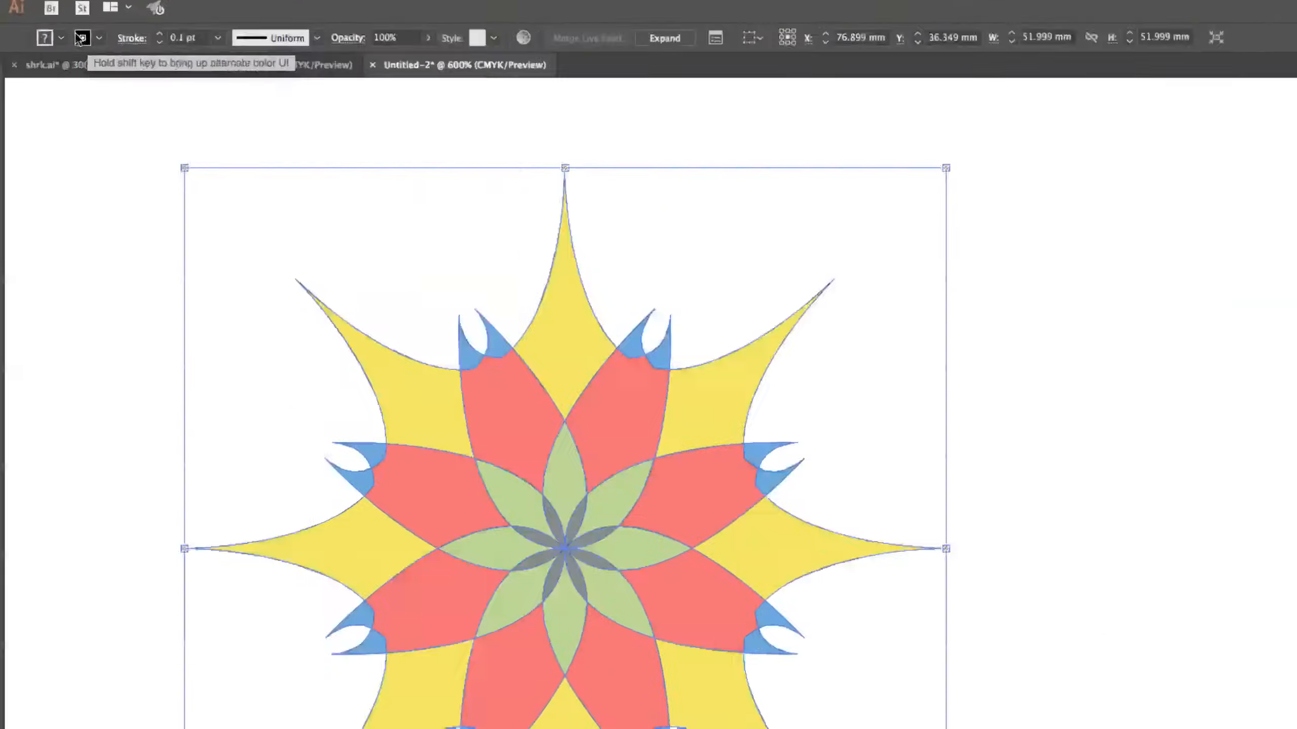
click(90, 36)
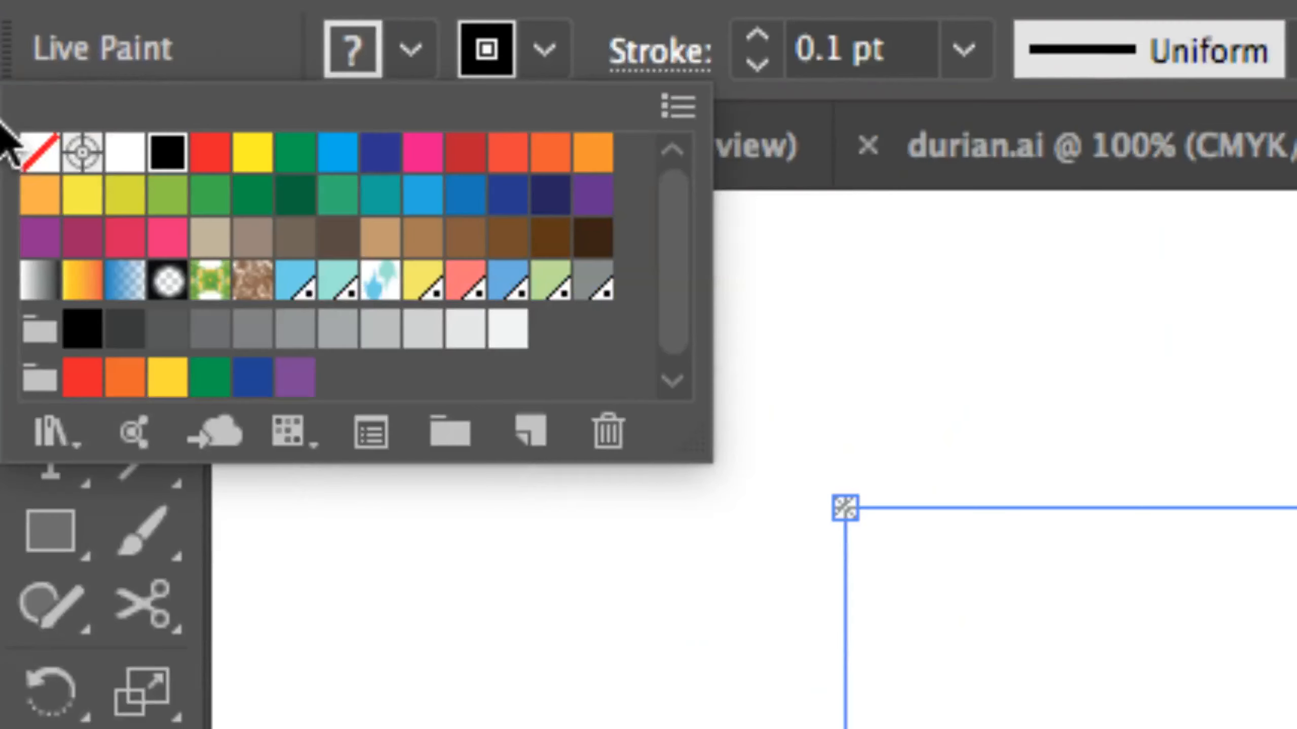
click(0, 150)
click(755, 265)
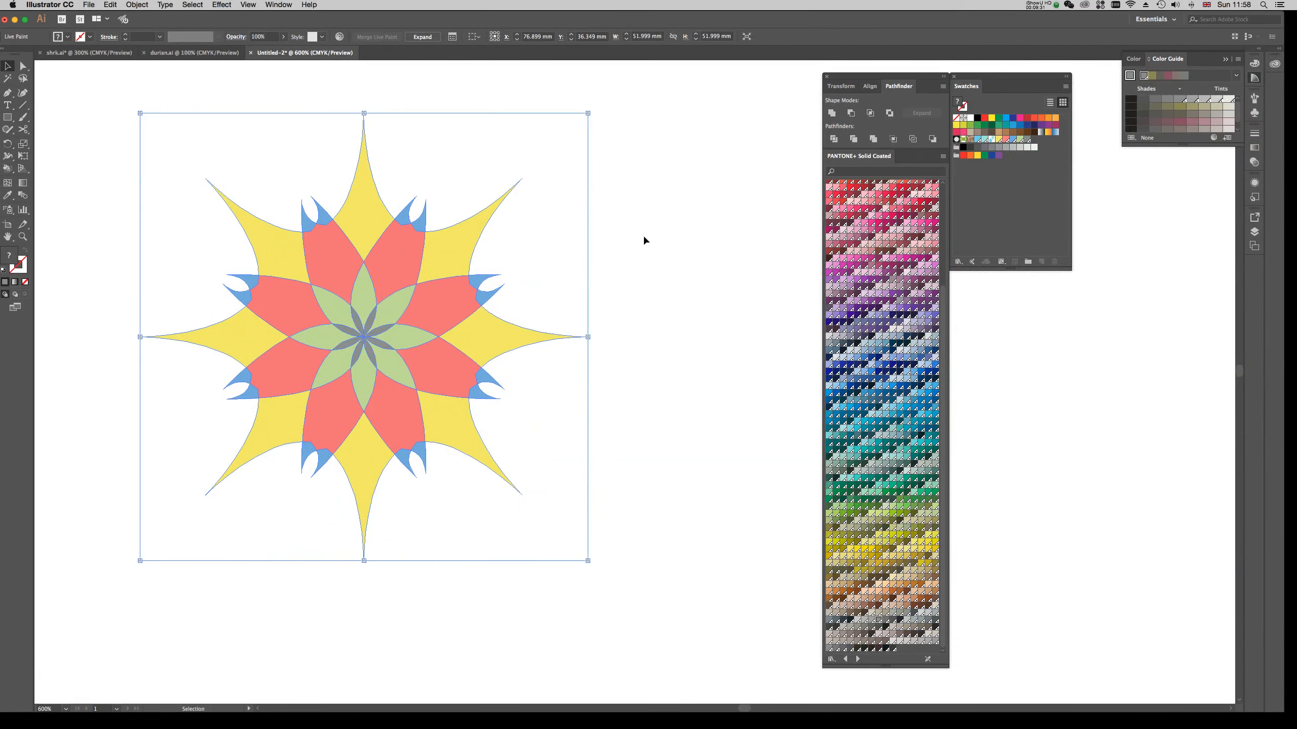
click(643, 240)
- Scale the flower motif down proportionally to about 17 mm wide and shift it up and to the left
click(400, 261)
drag(142, 117, 429, 415)
drag(514, 487, 273, 212)
click(394, 285)
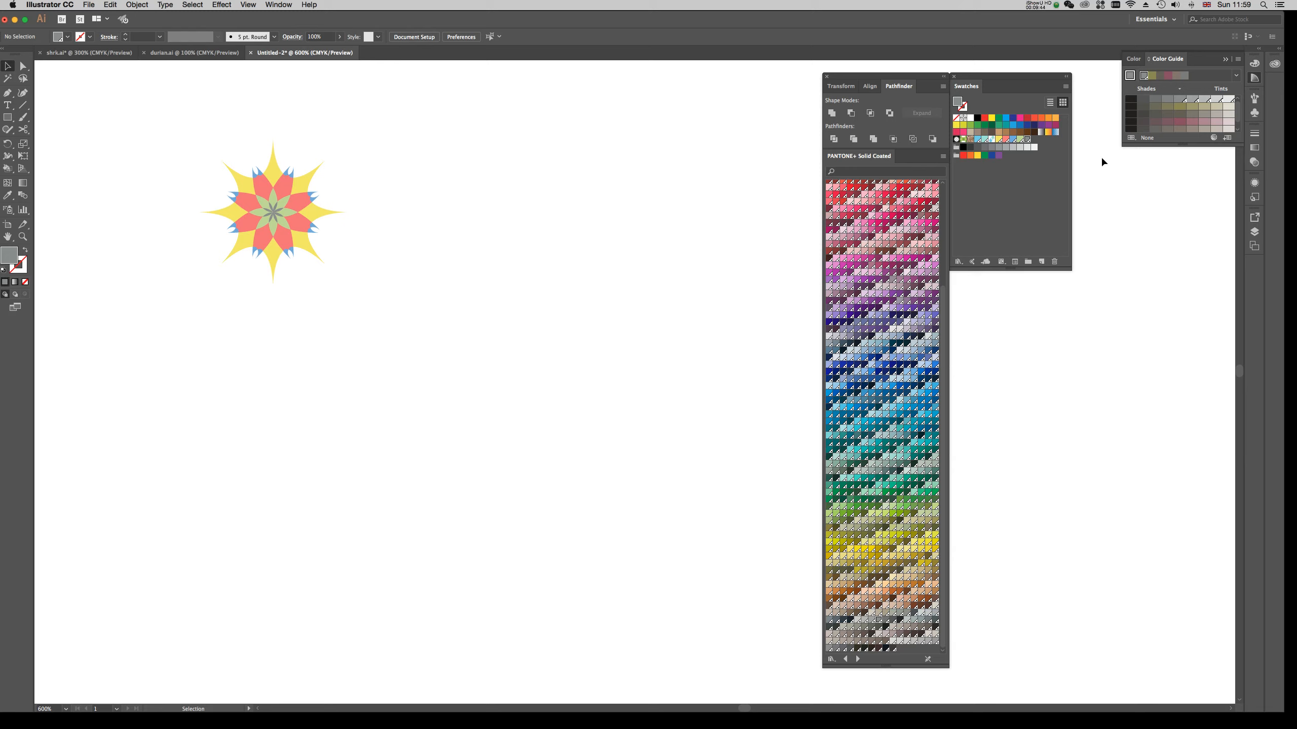
- Put away the Color Guide and duplicate the flower motif horizontally, about 22 mm to the right of the original
click(1227, 59)
drag(163, 134, 338, 307)
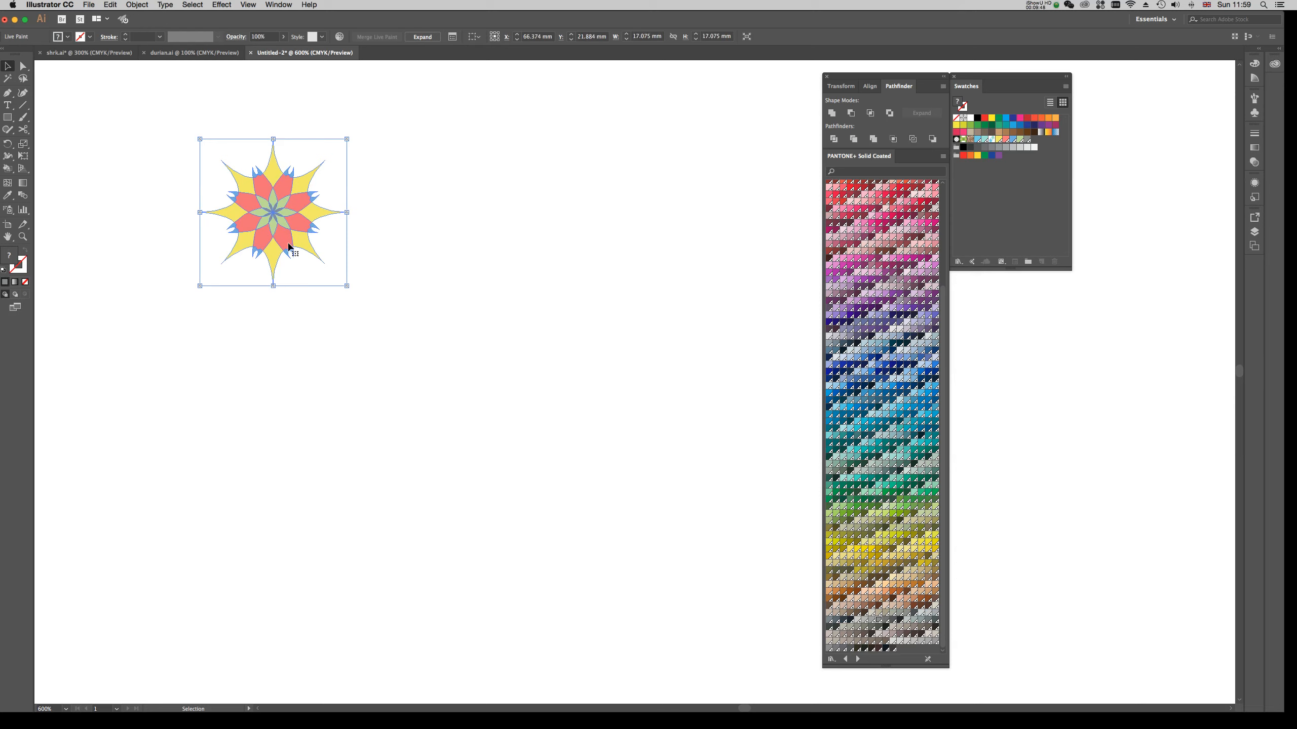
drag(289, 247, 474, 248)
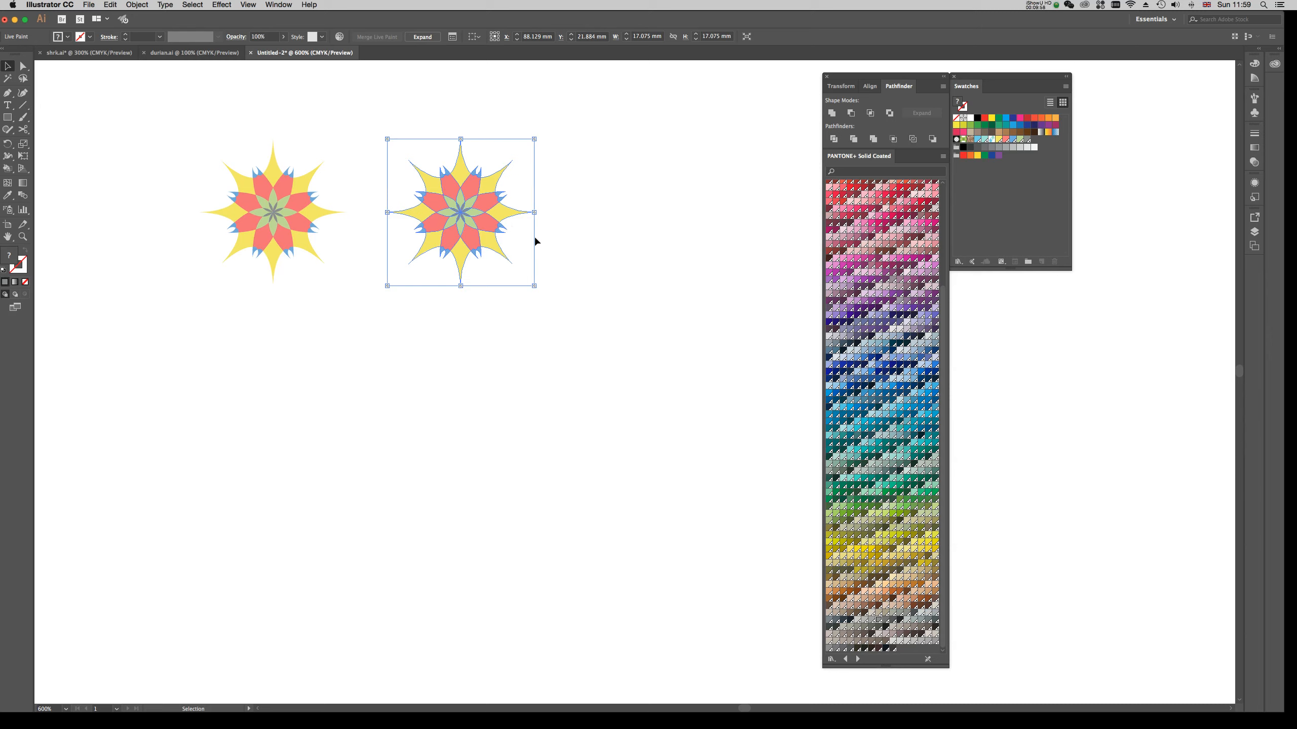
- Open the Color Guide and bring up the duplicated flower's colors for editing on the Recolor Artwork color wheel
click(1257, 79)
click(1257, 79)
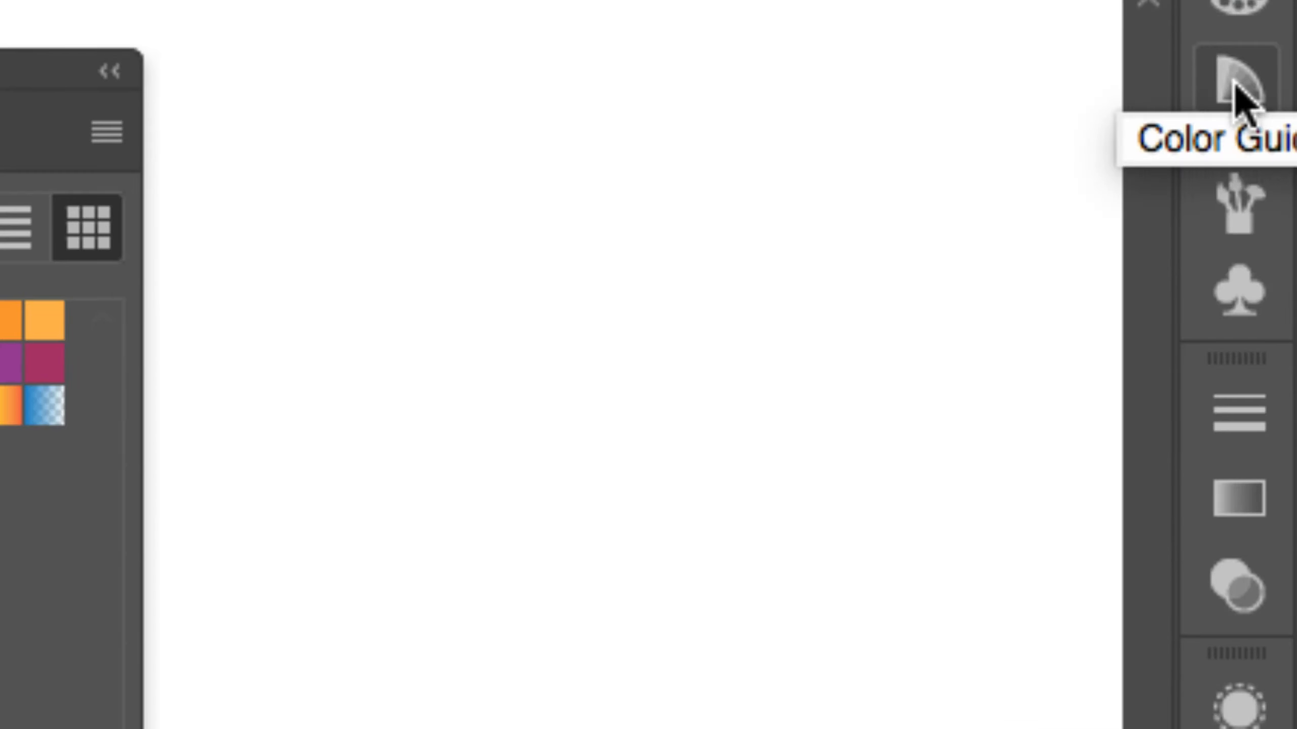
click(1235, 82)
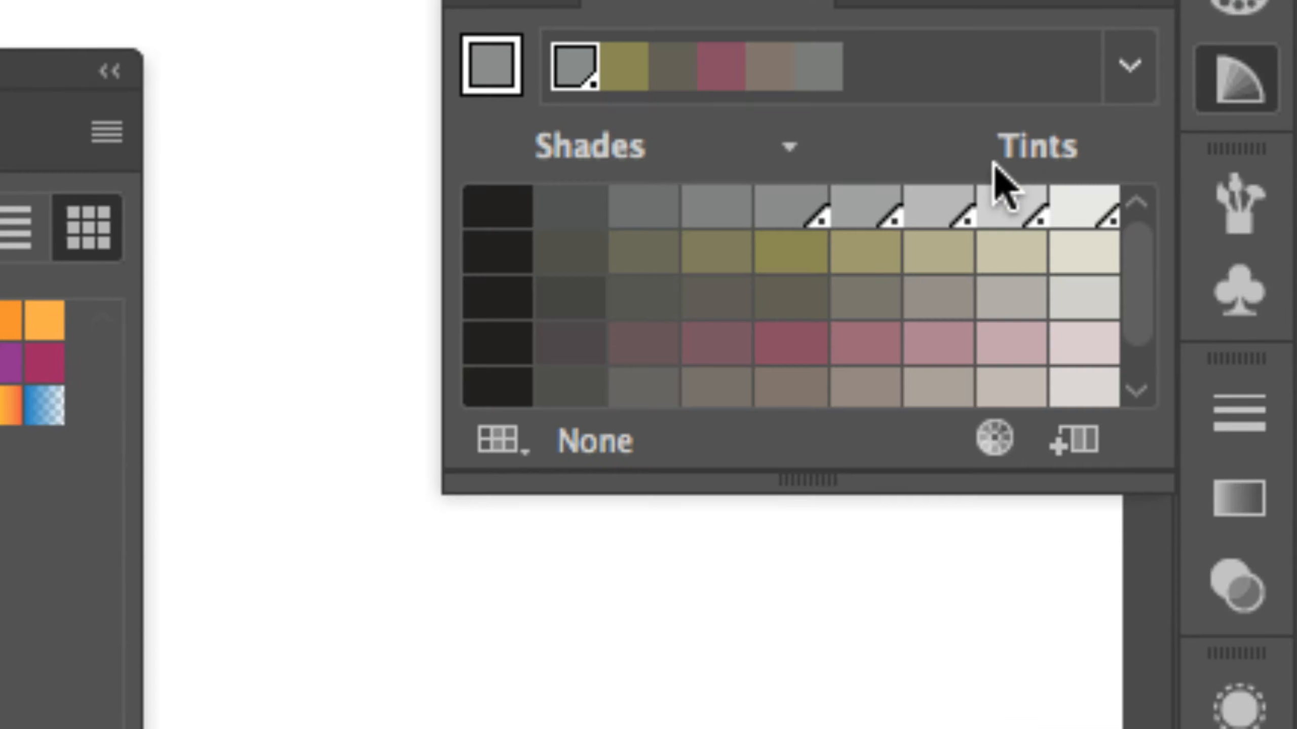
click(991, 449)
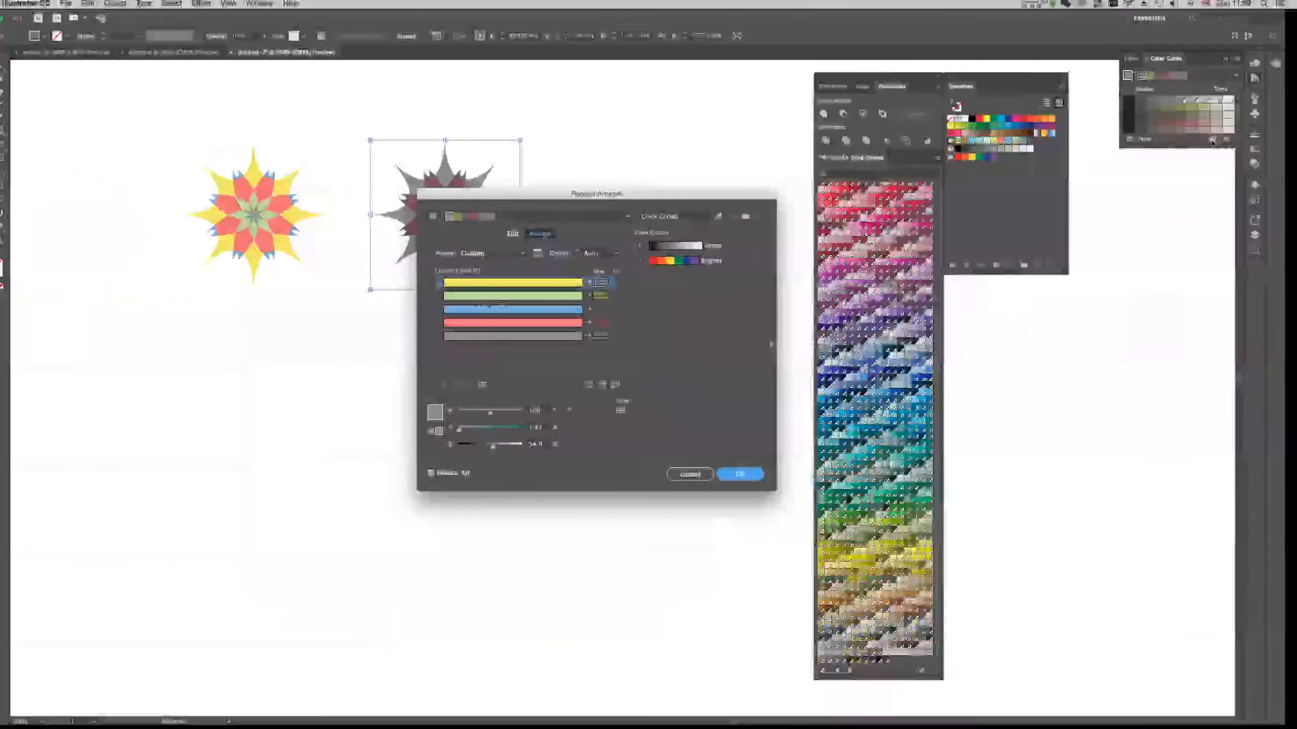
drag(475, 199, 261, 313)
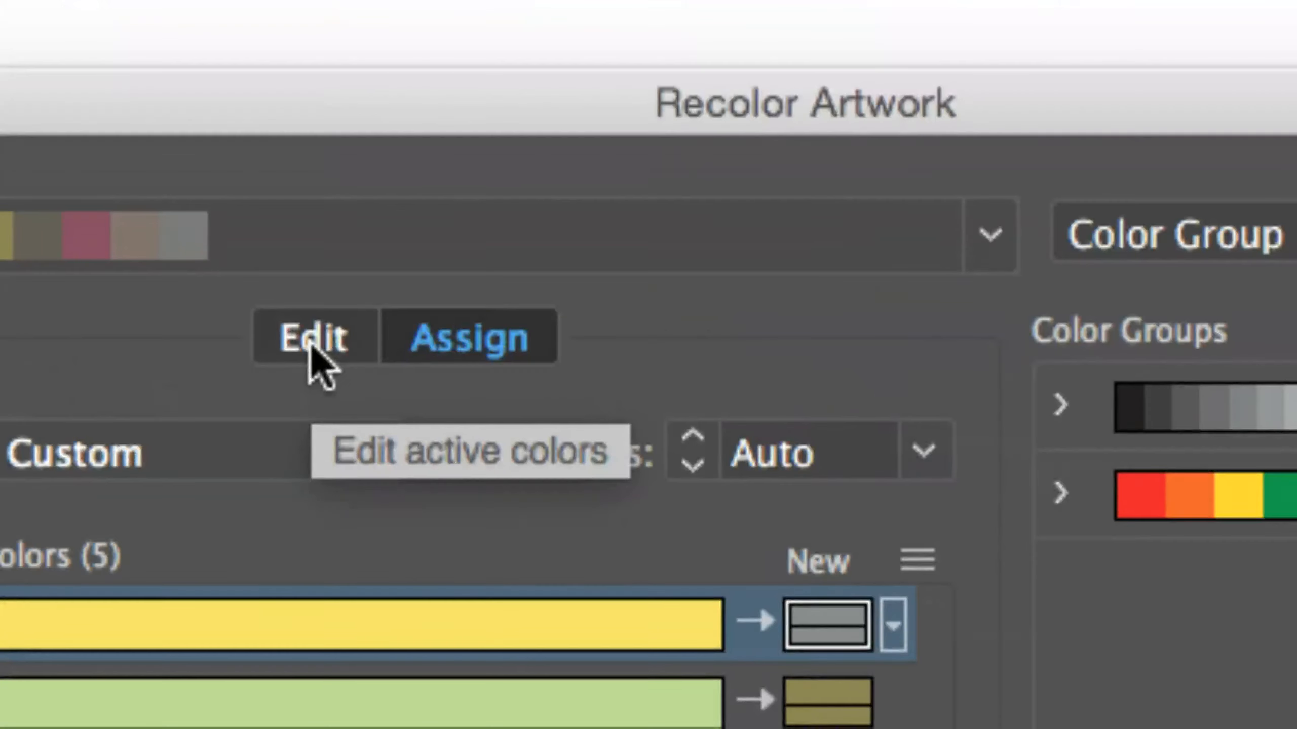
click(313, 346)
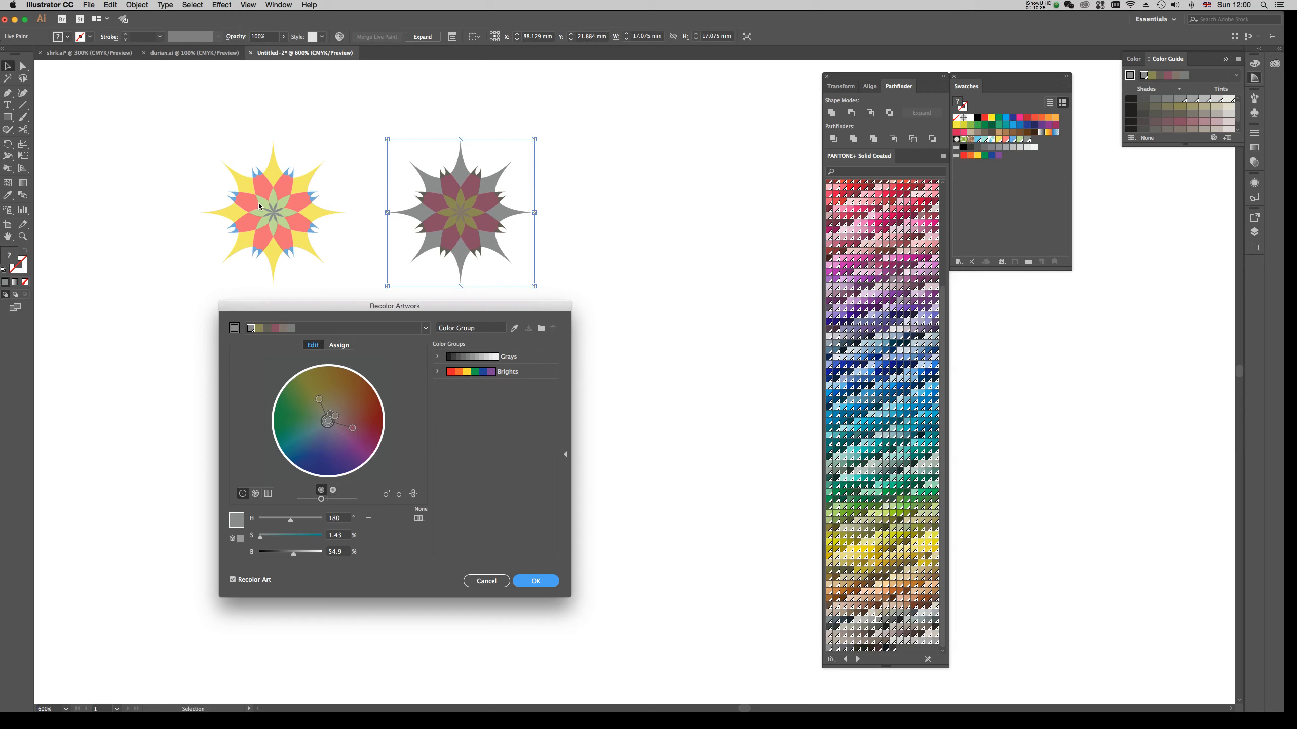
- Raise the palette's overall brightness to maximum and shift the linked color handles to soft pink petals with a yellow center
drag(322, 500, 356, 503)
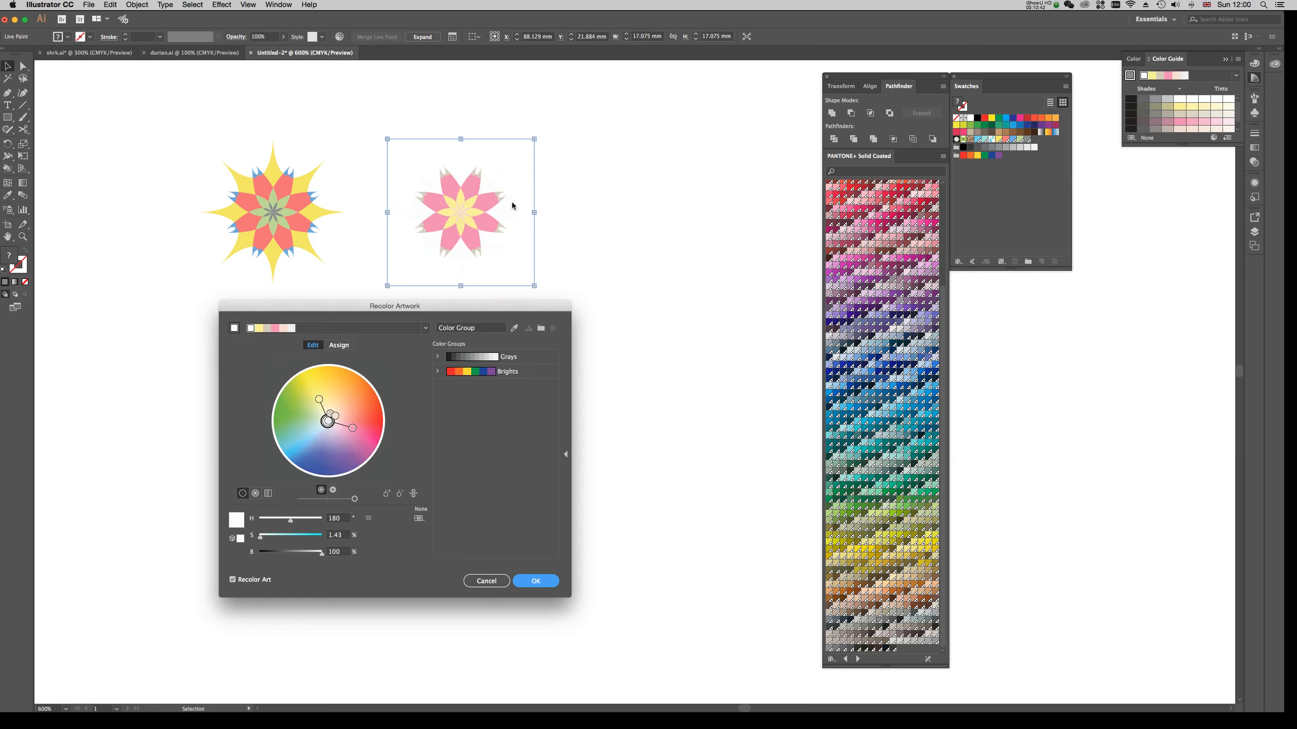
drag(347, 313, 451, 308)
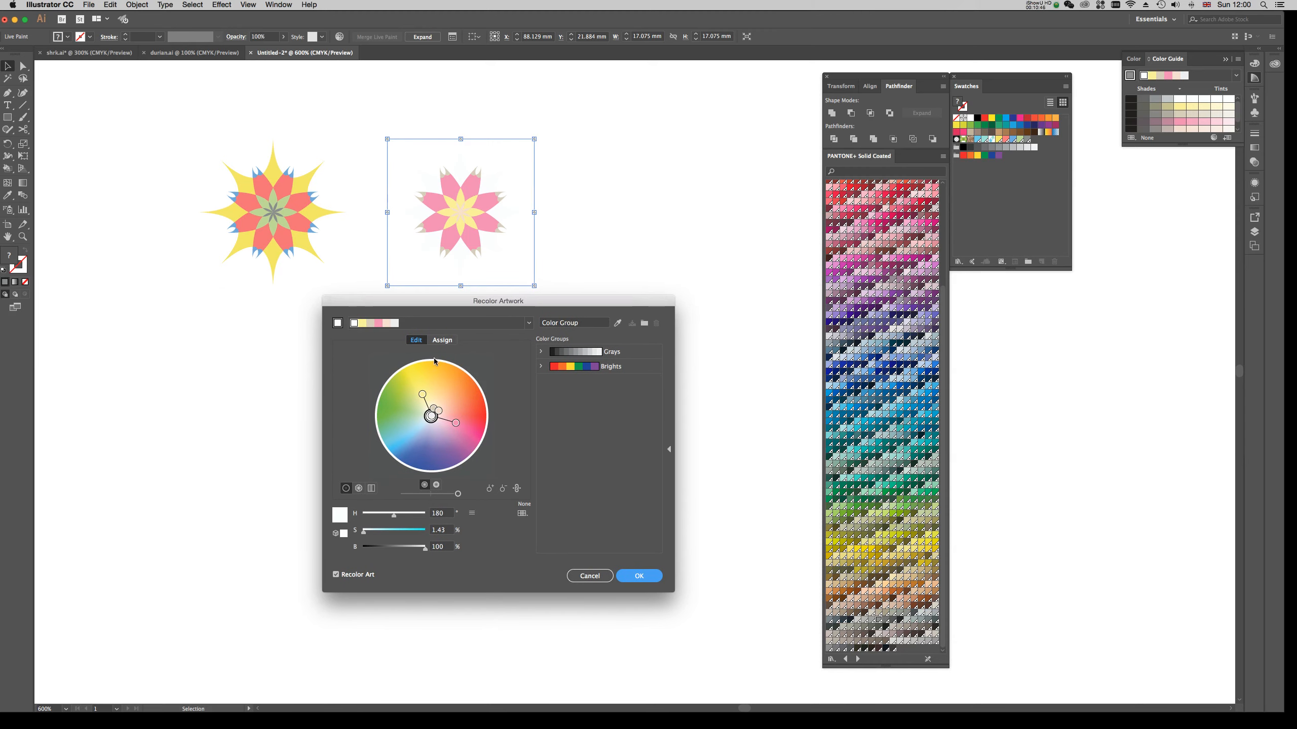
drag(463, 426, 403, 435)
click(434, 386)
drag(440, 392, 459, 429)
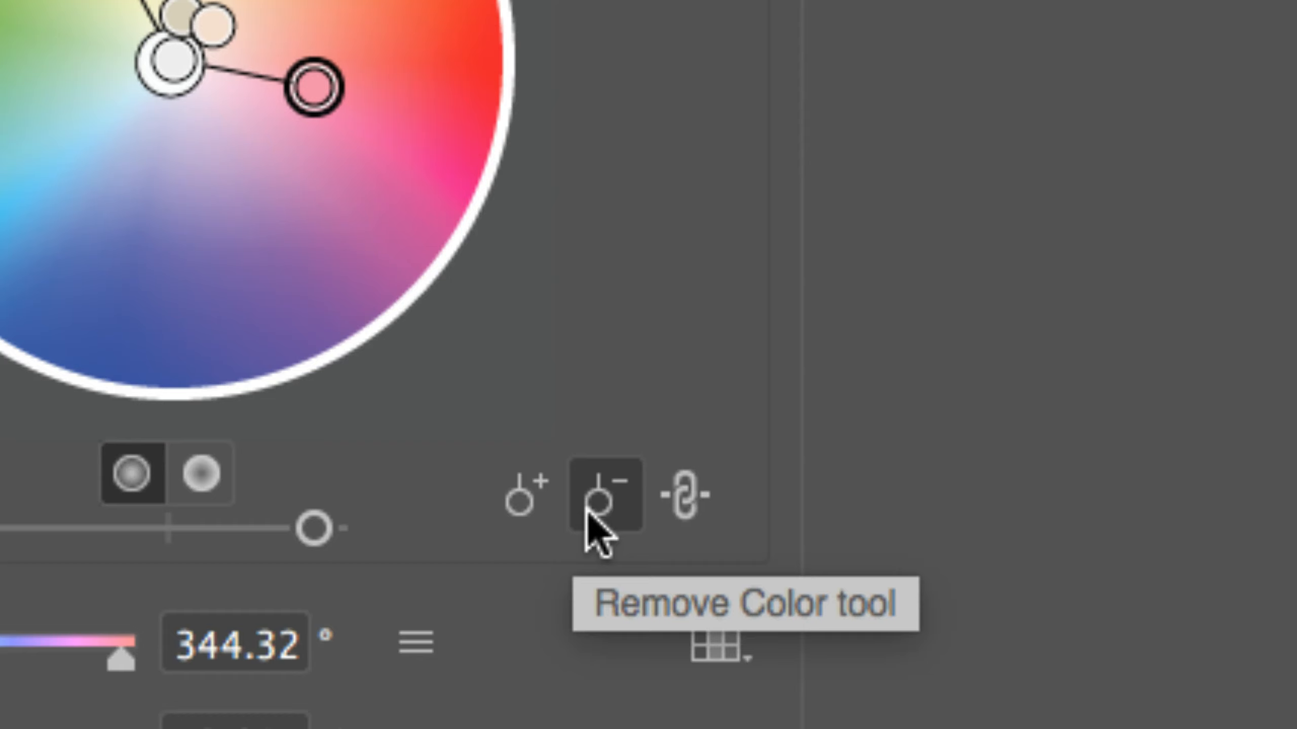
- Unlink the harmony colors, place the handles individually for vivid pink, light blue, orange and green, and remove the salmon color
click(694, 508)
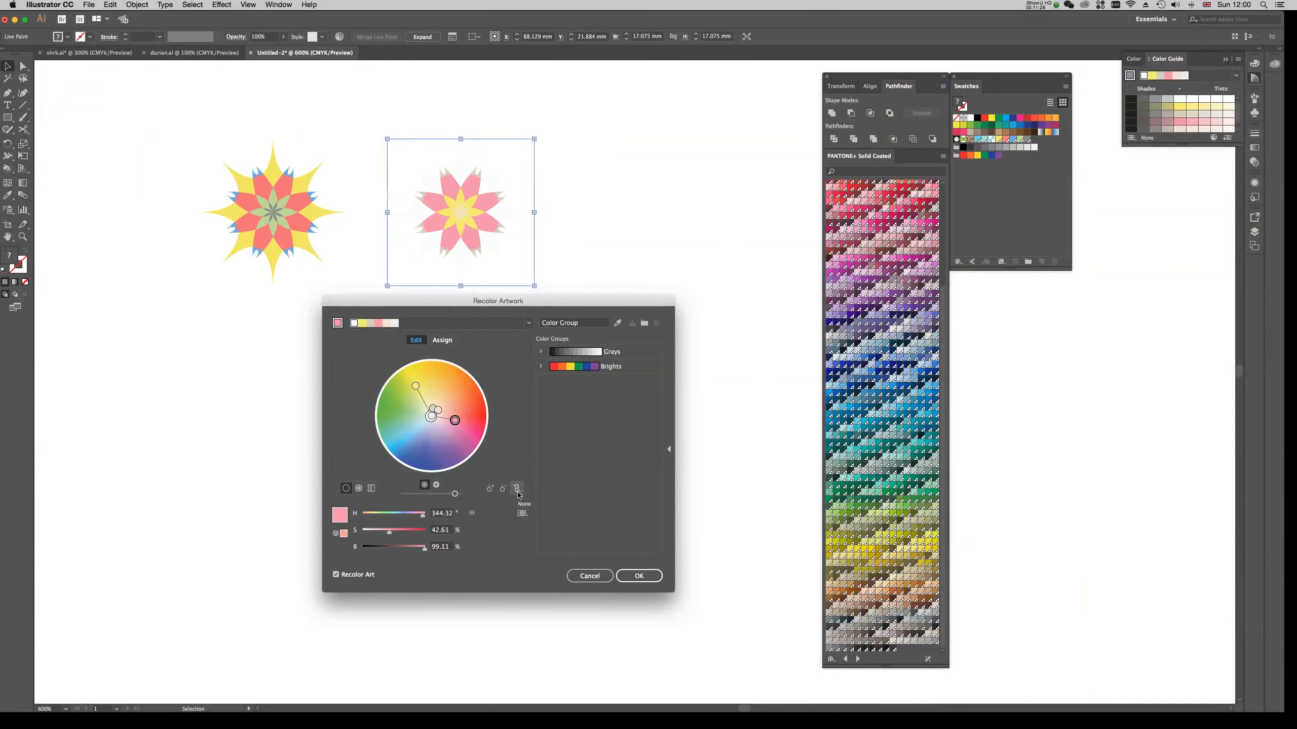
mouse_move(420, 390)
mouse_down()
mouse_move(420, 440)
mouse_move(418, 429)
mouse_move(467, 421)
mouse_move(470, 433)
mouse_move(465, 410)
mouse_move(490, 447)
mouse_up()
mouse_move(440, 410)
mouse_down()
mouse_move(457, 404)
mouse_move(396, 402)
mouse_move(451, 407)
mouse_move(454, 392)
mouse_move(422, 374)
mouse_move(443, 378)
mouse_up()
click(433, 408)
drag(438, 424, 457, 409)
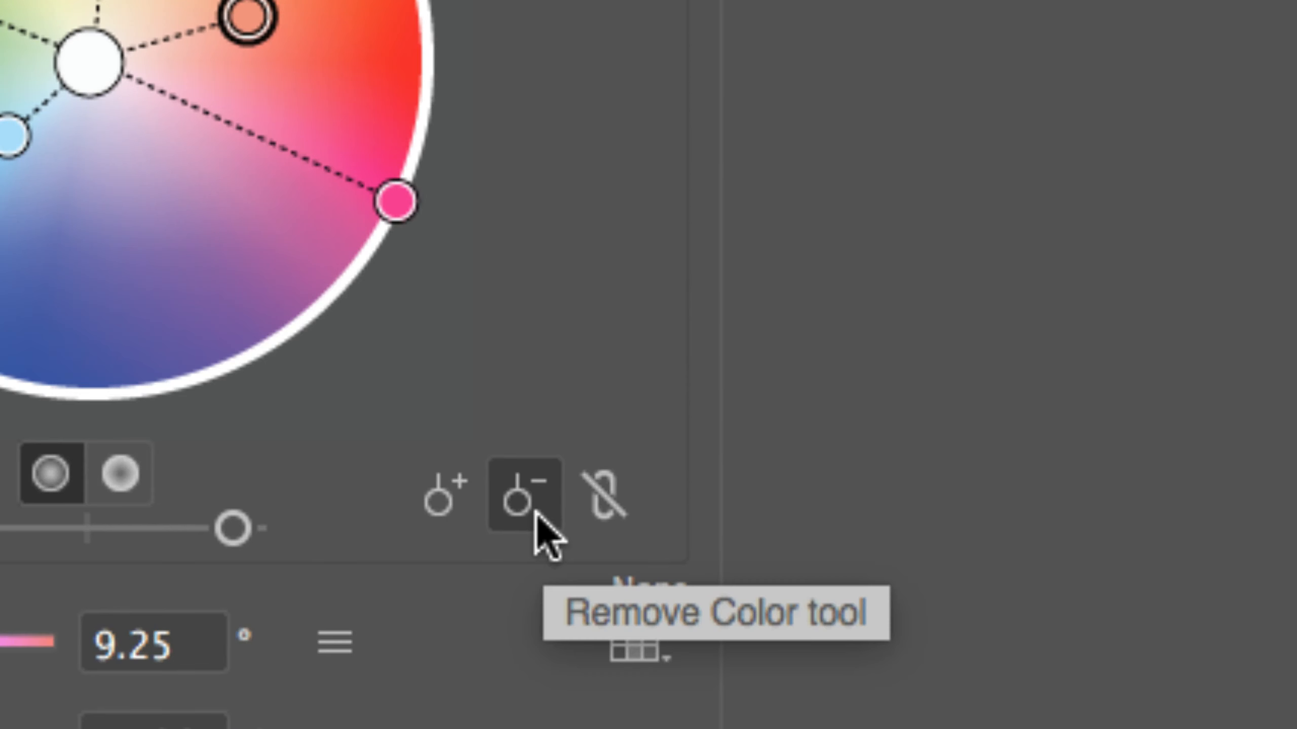
click(540, 553)
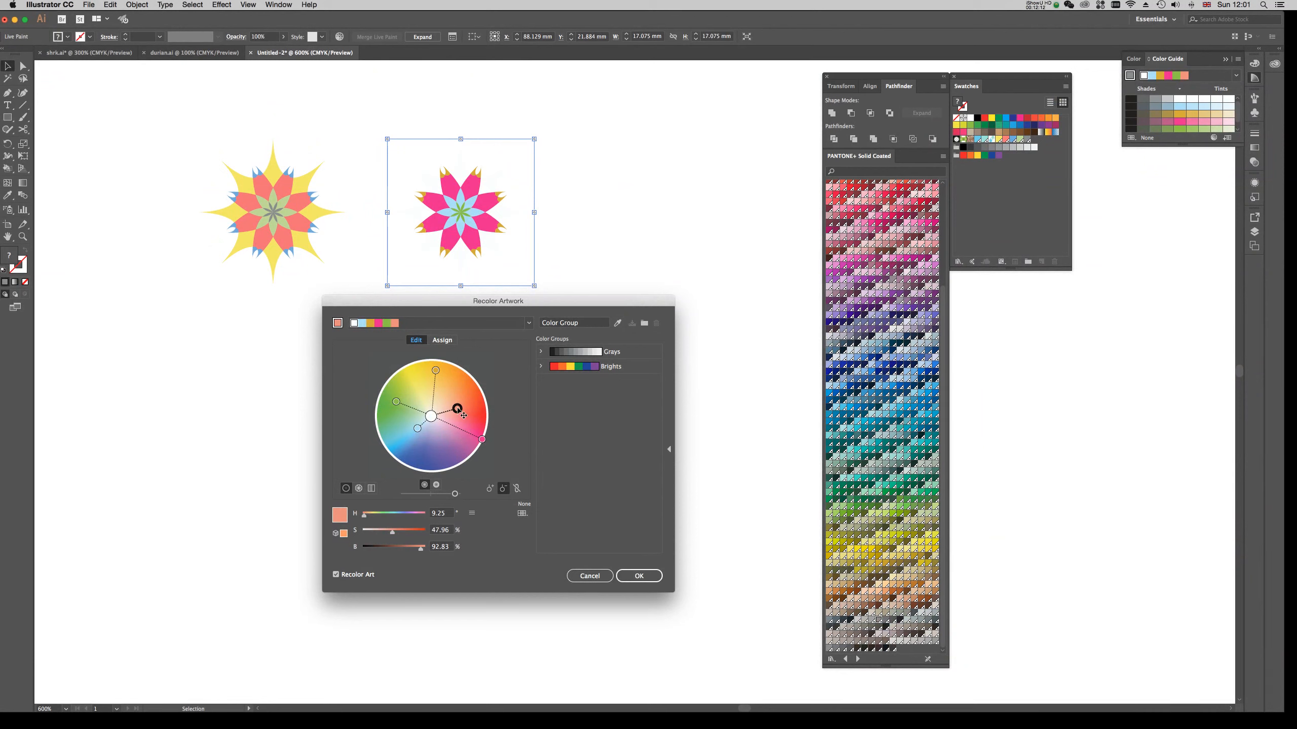
click(459, 410)
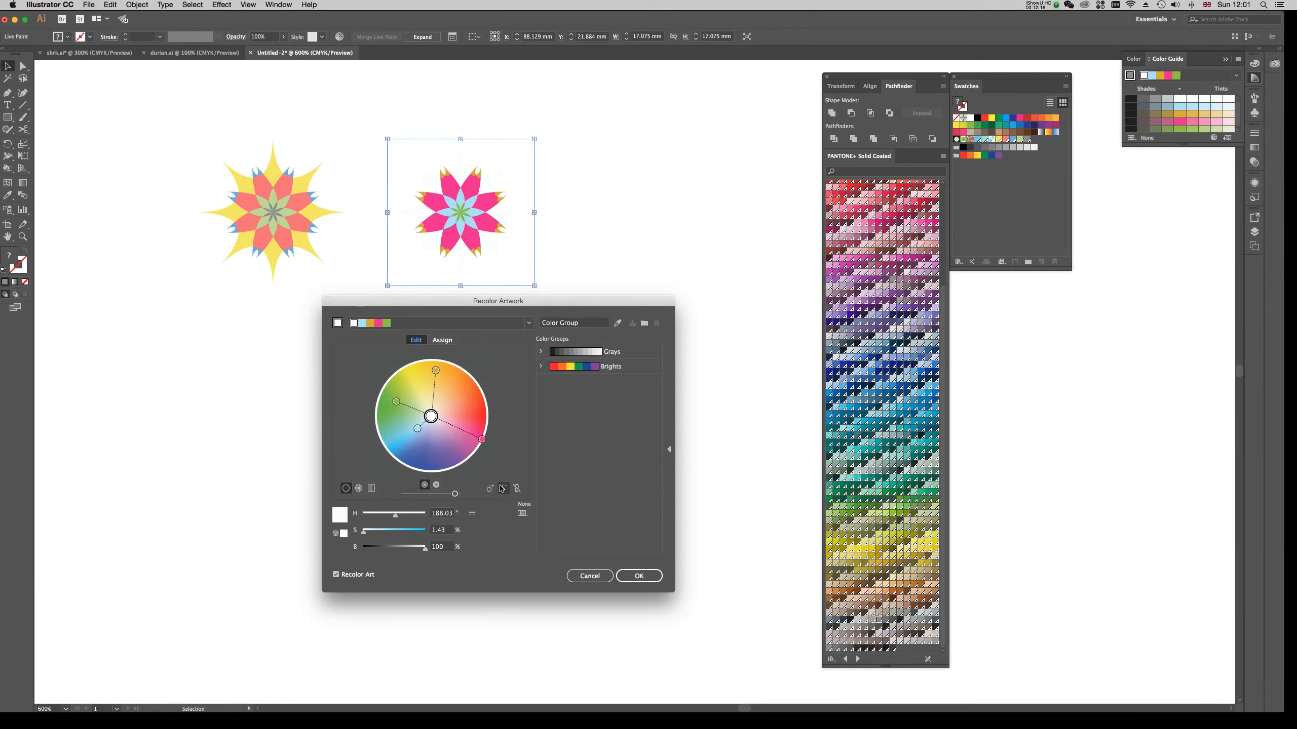
- Relink the harmony colors, shift them together toward a muted magenta petal color, and apply the recoloring to the duplicated flower
click(516, 488)
click(485, 441)
mouse_move(485, 441)
mouse_down()
mouse_move(492, 430)
mouse_move(468, 438)
mouse_up()
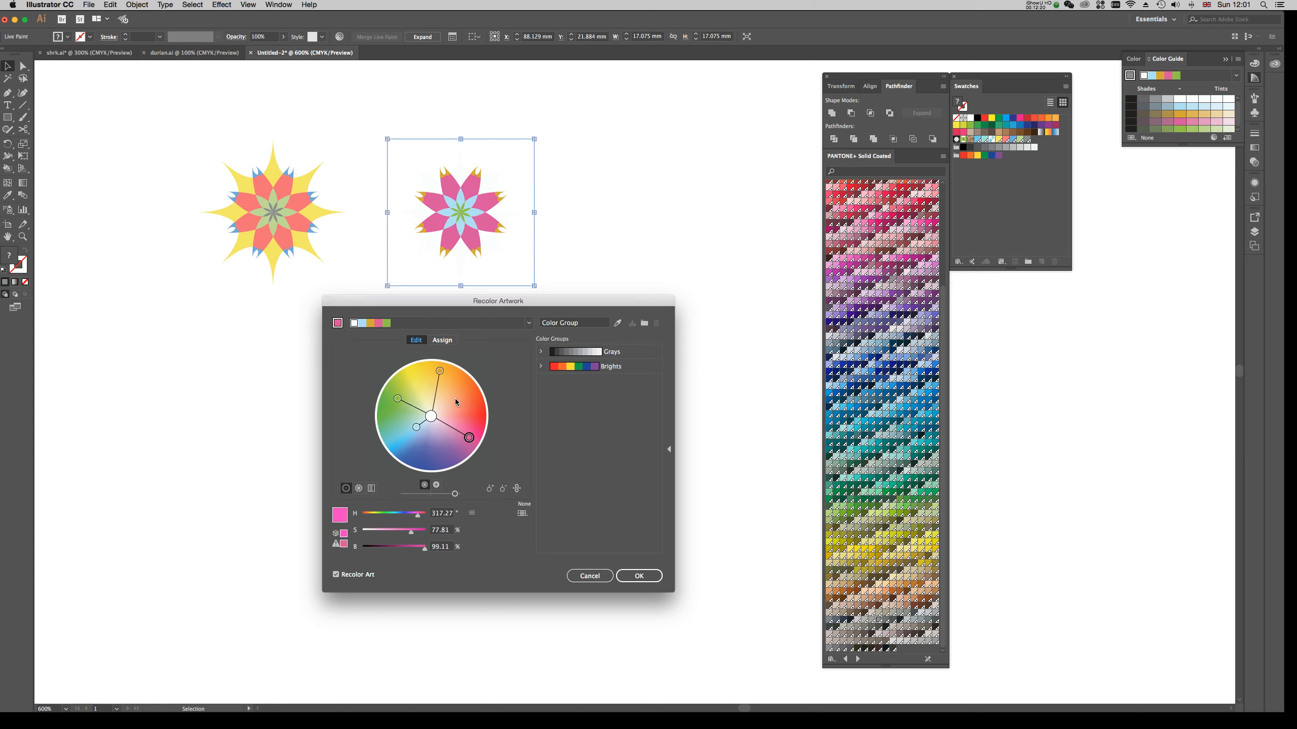
drag(439, 371, 440, 382)
click(628, 577)
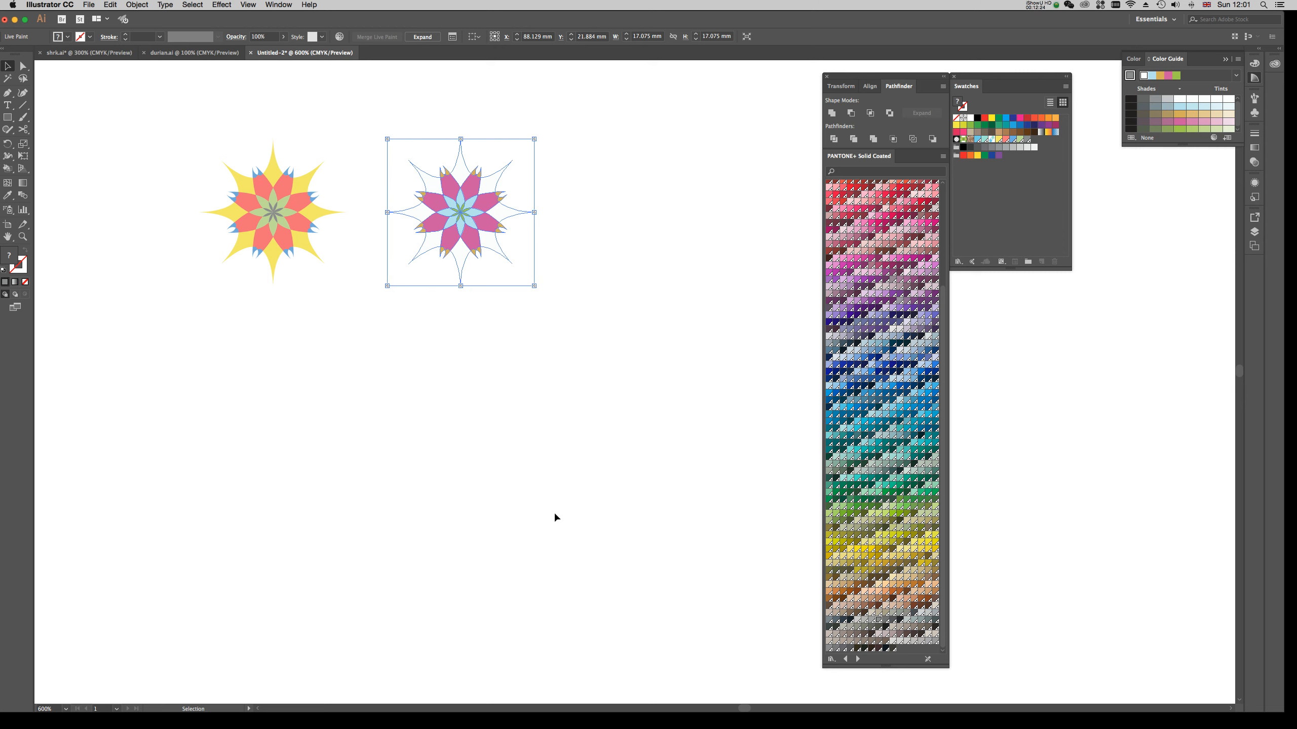
click(553, 510)
click(465, 224)
click(304, 356)
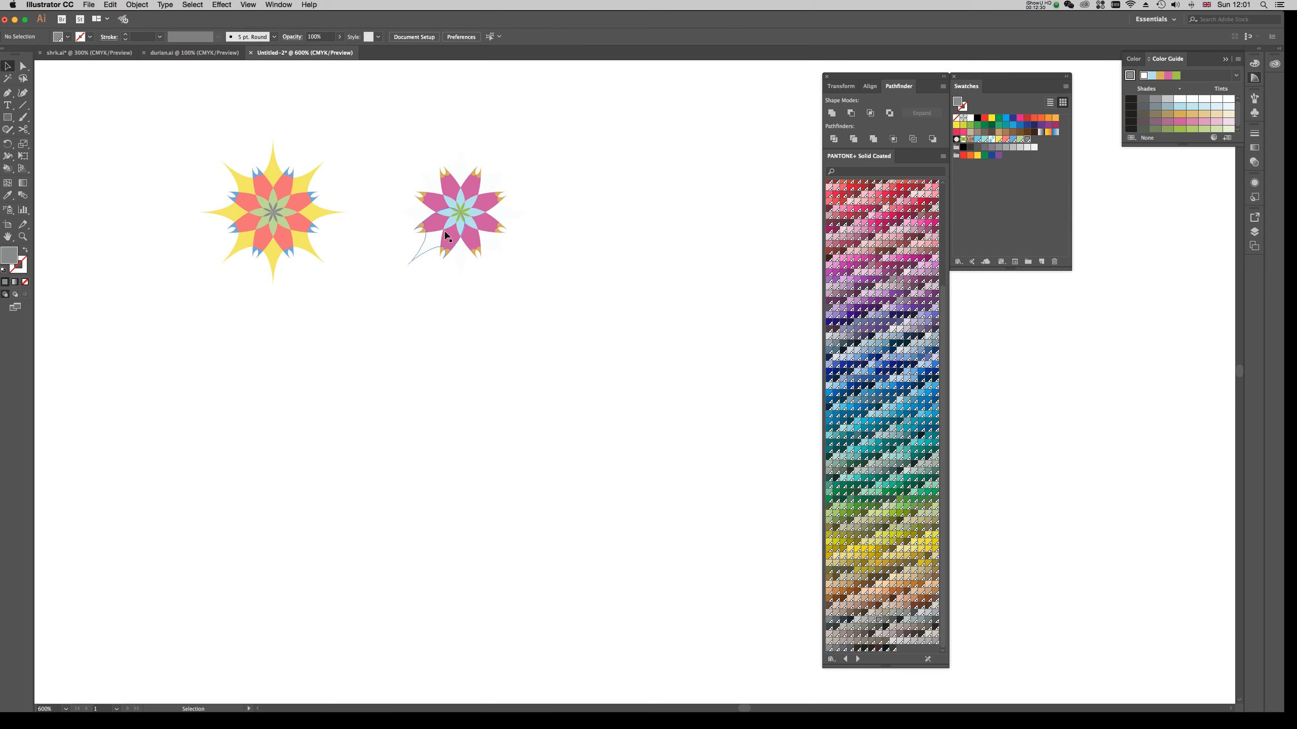
drag(457, 268, 469, 369)
key(super+z)
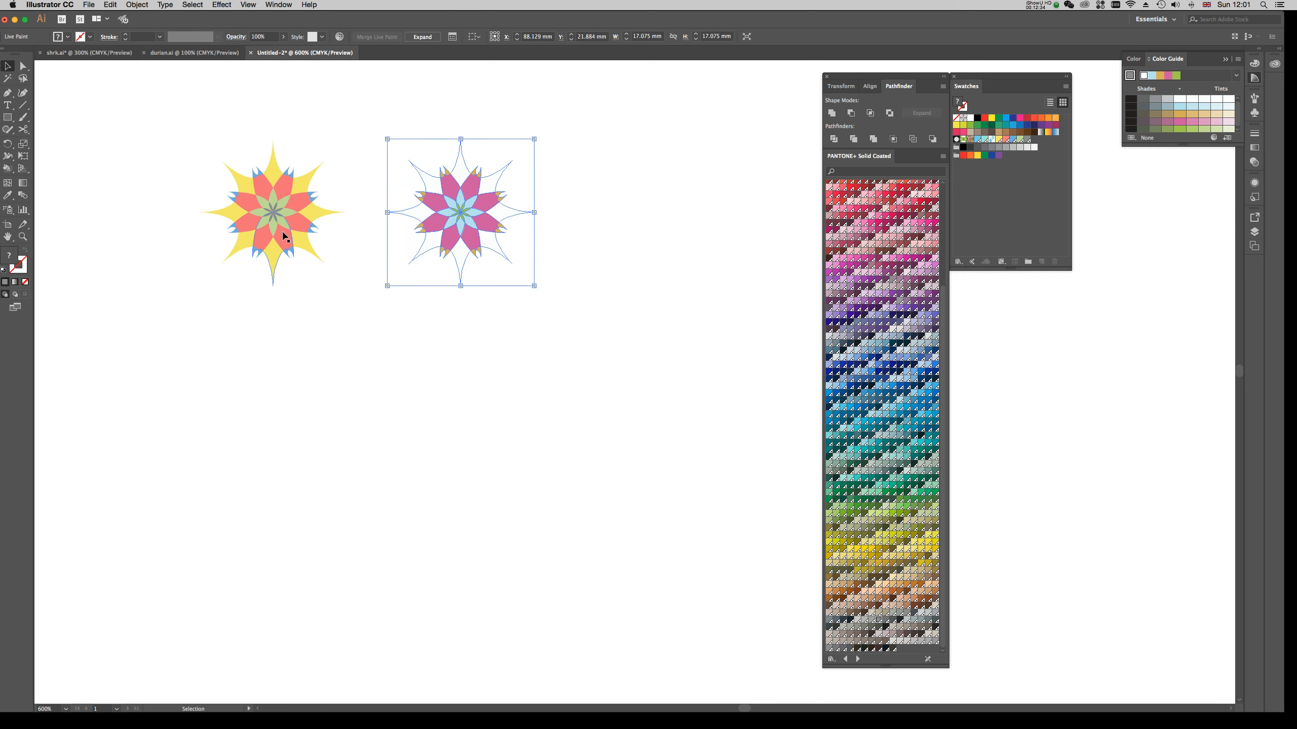
- Duplicate the yellow flower about 20 mm straight down and recolor the copy with brighter pink petals and a sky-blue center
drag(282, 231, 282, 406)
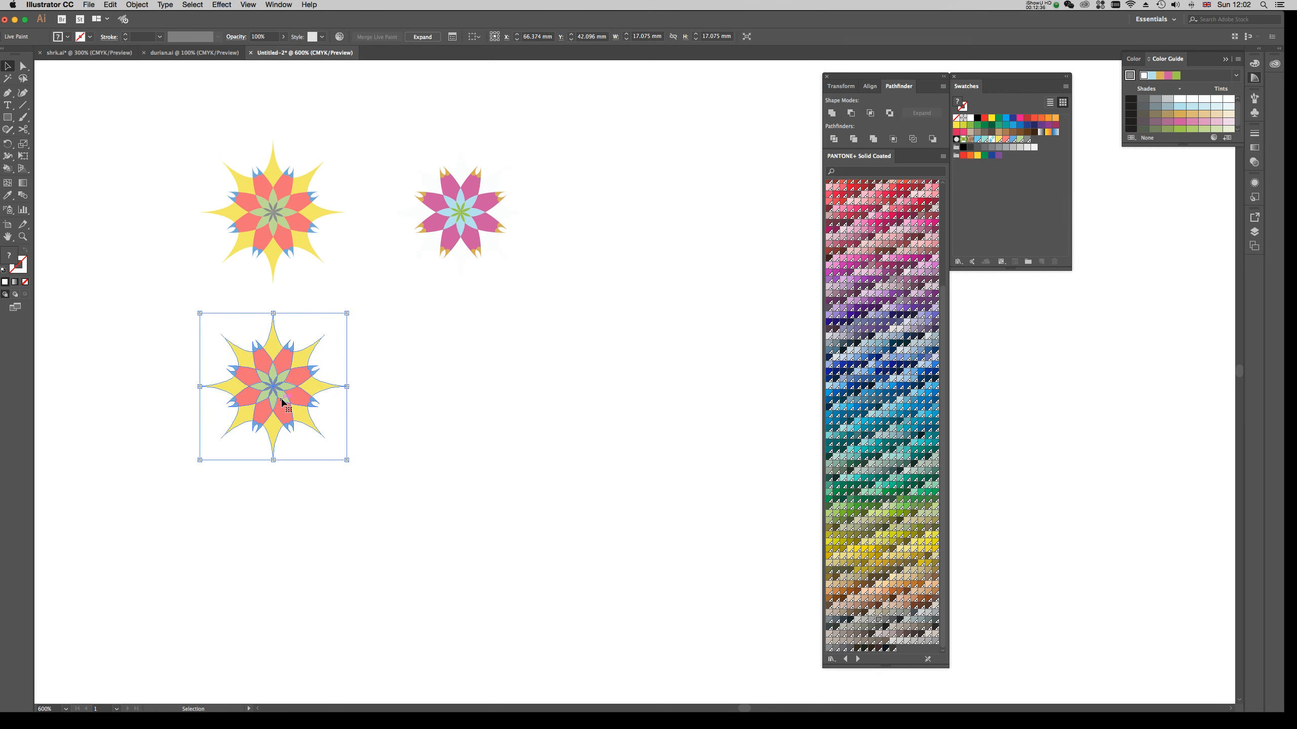
click(1213, 138)
drag(560, 308, 682, 284)
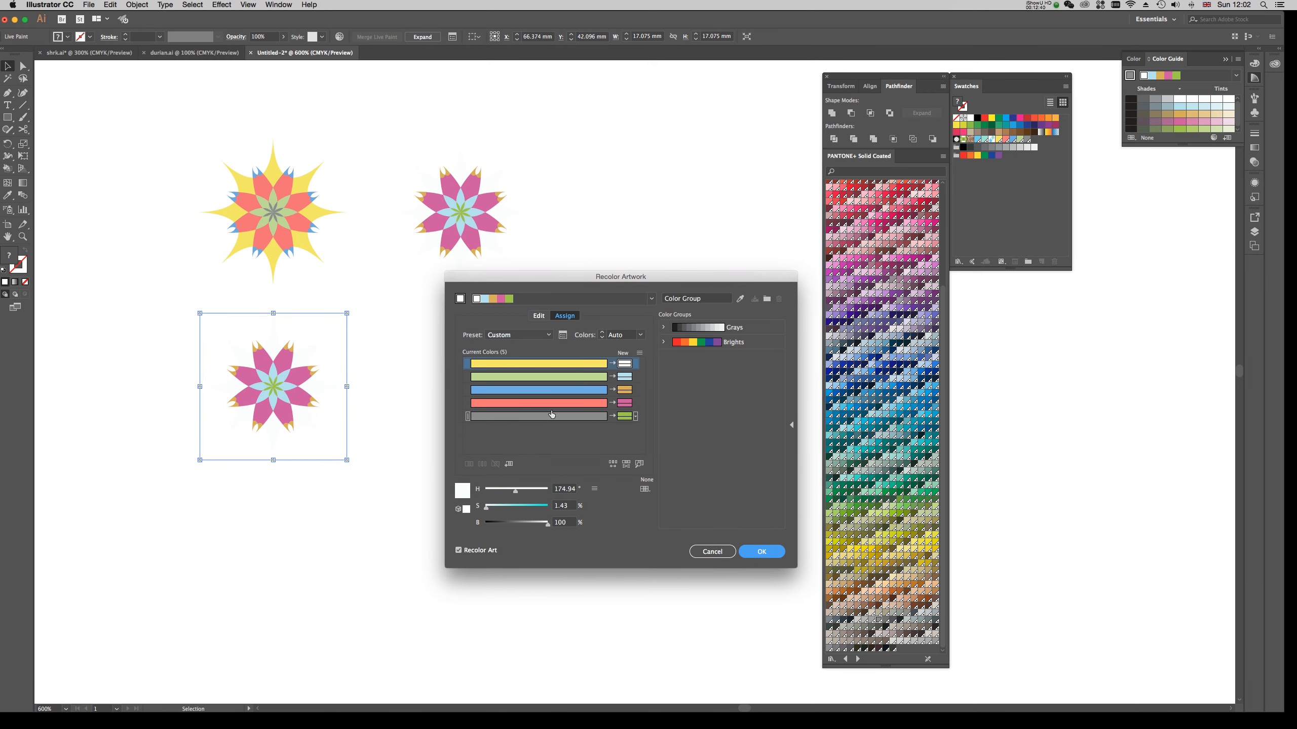
click(538, 317)
drag(567, 361, 589, 407)
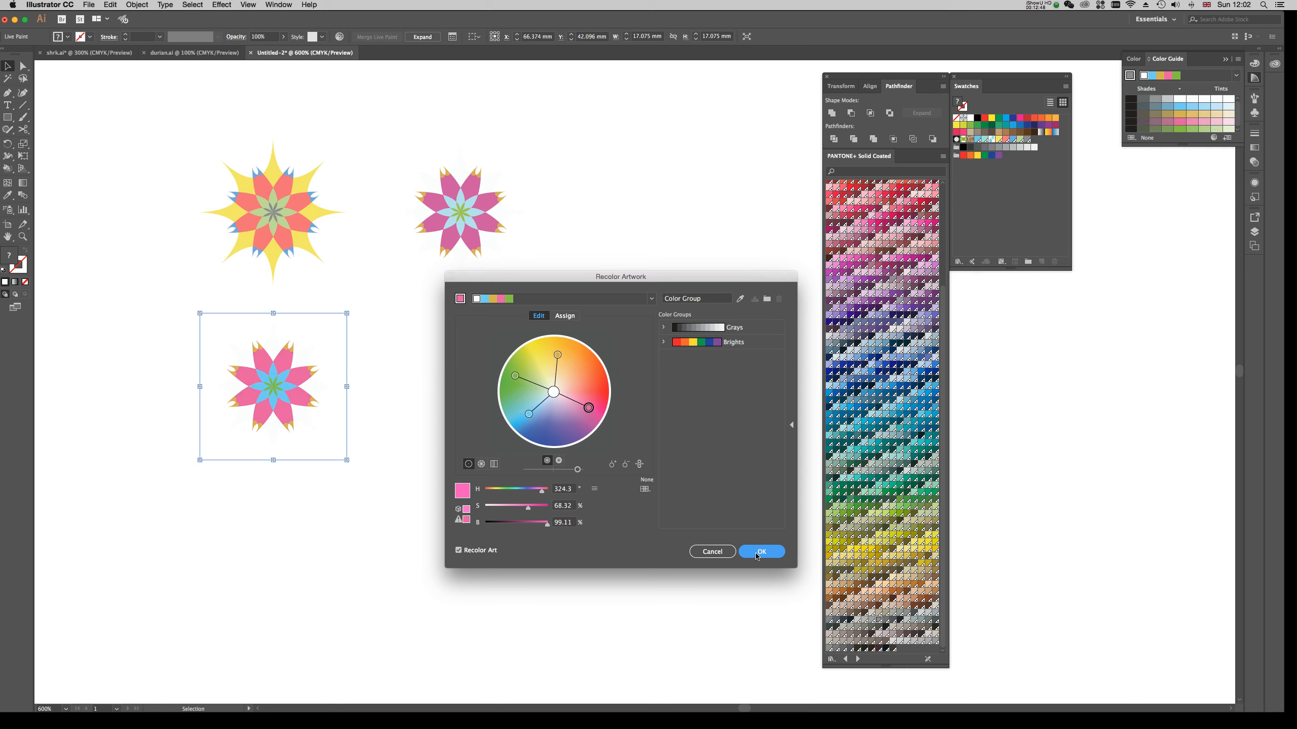
click(761, 552)
click(495, 540)
- Duplicate the original yellow flower about 21.5 mm right and 19 mm down, beneath the magenta flower
drag(146, 106, 356, 300)
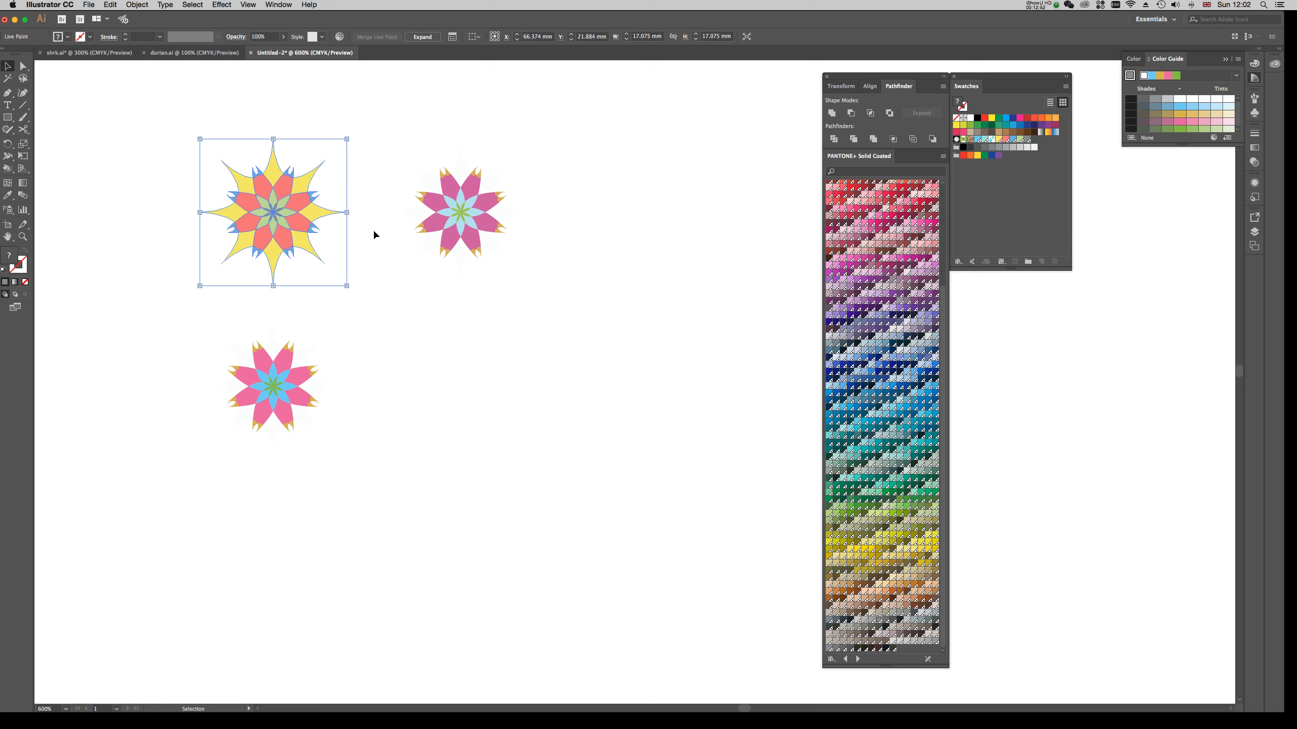
drag(317, 224, 502, 386)
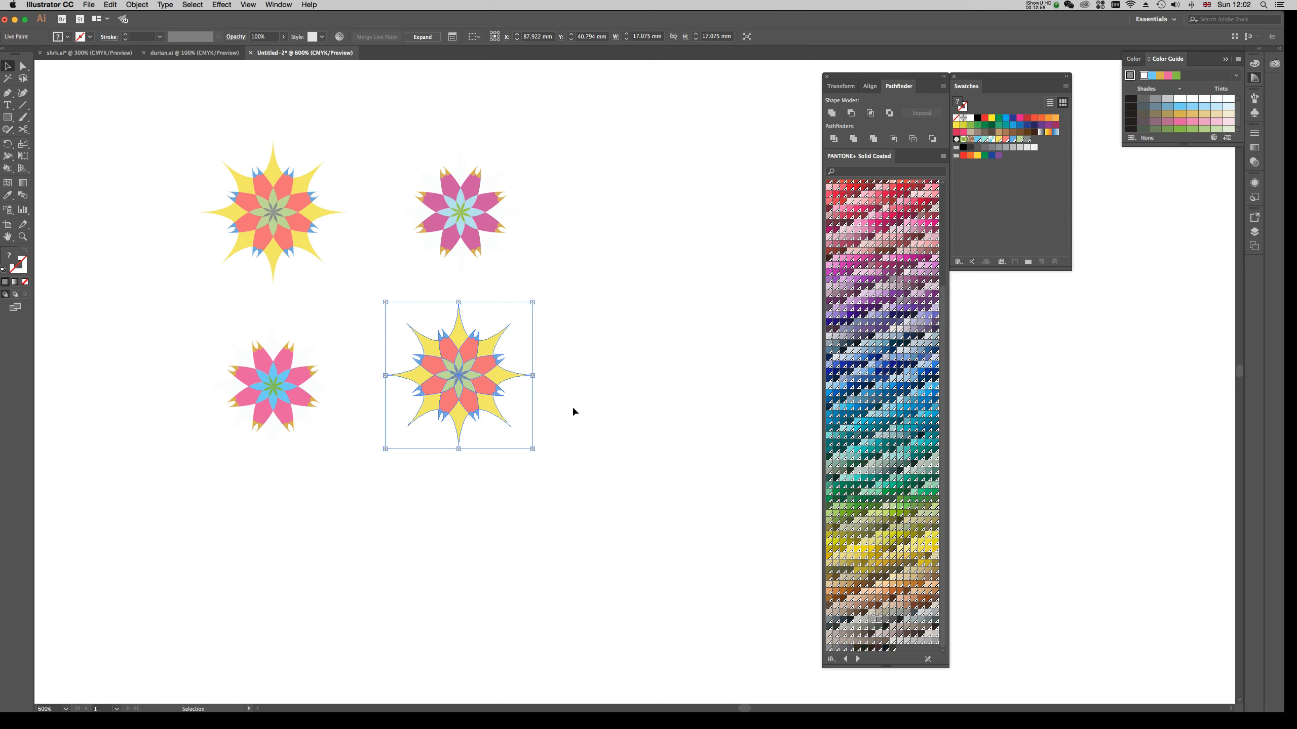
click(573, 416)
click(442, 389)
click(1213, 138)
drag(583, 288, 764, 266)
click(720, 293)
drag(770, 384, 764, 391)
click(897, 530)
click(1214, 137)
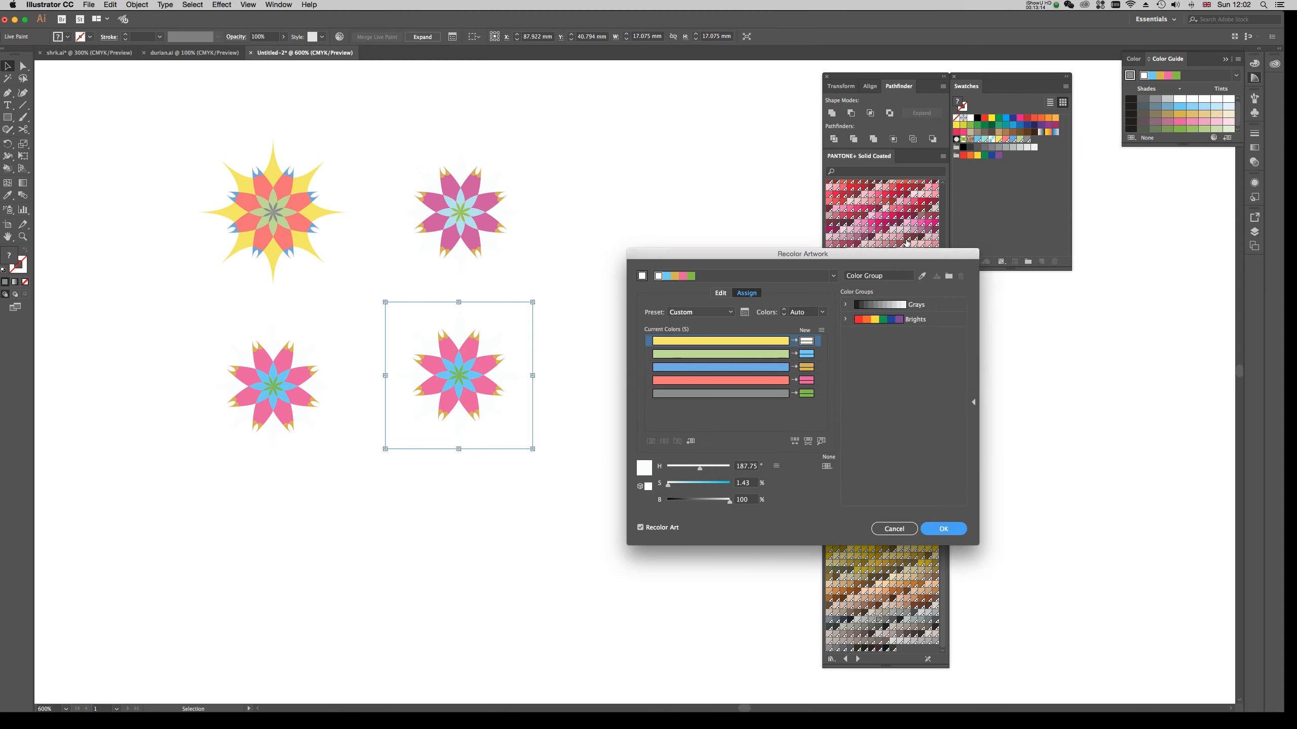
click(720, 294)
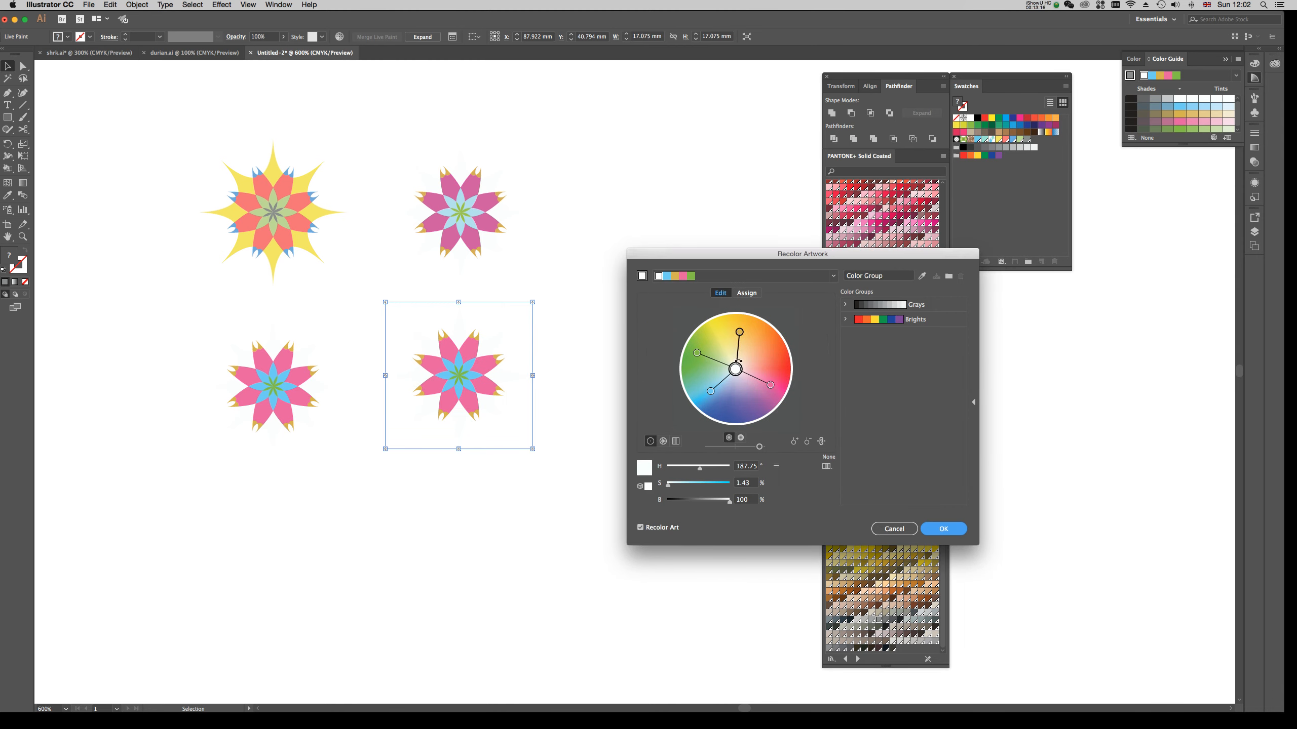
click(894, 529)
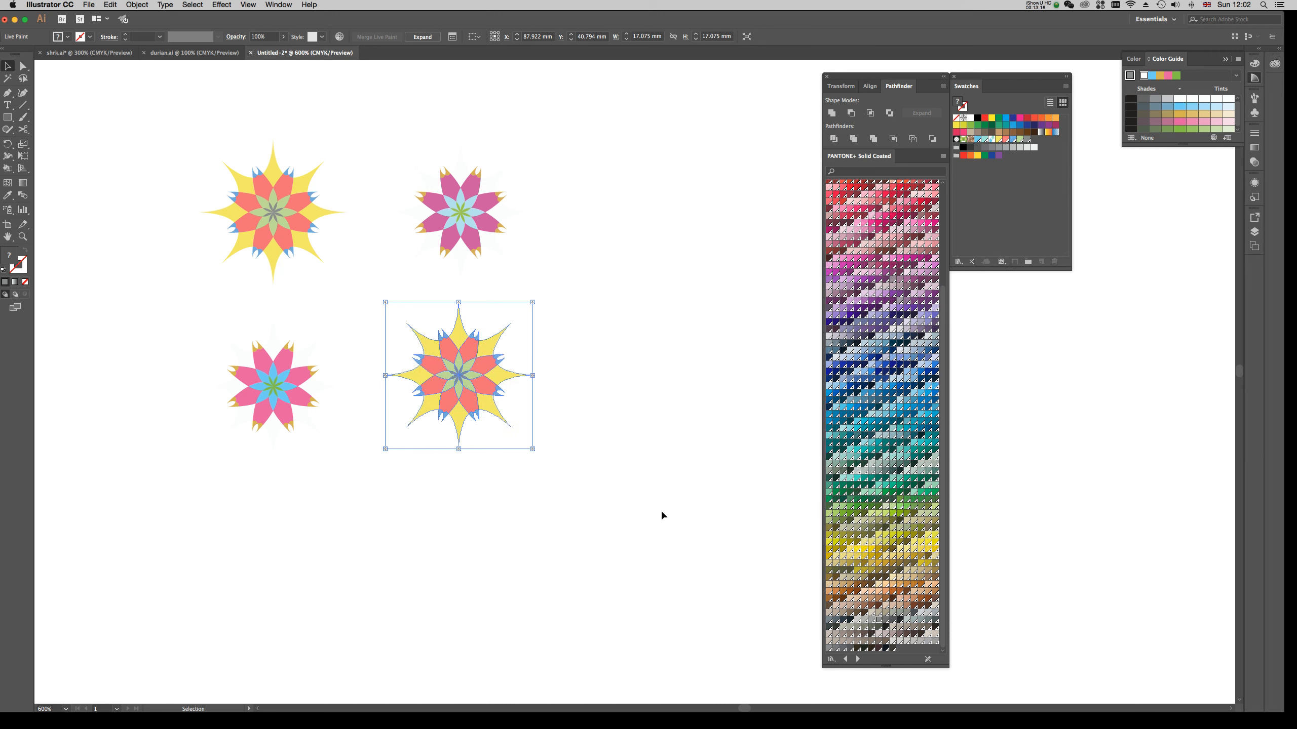
click(660, 508)
click(489, 348)
double_click(492, 348)
click(494, 348)
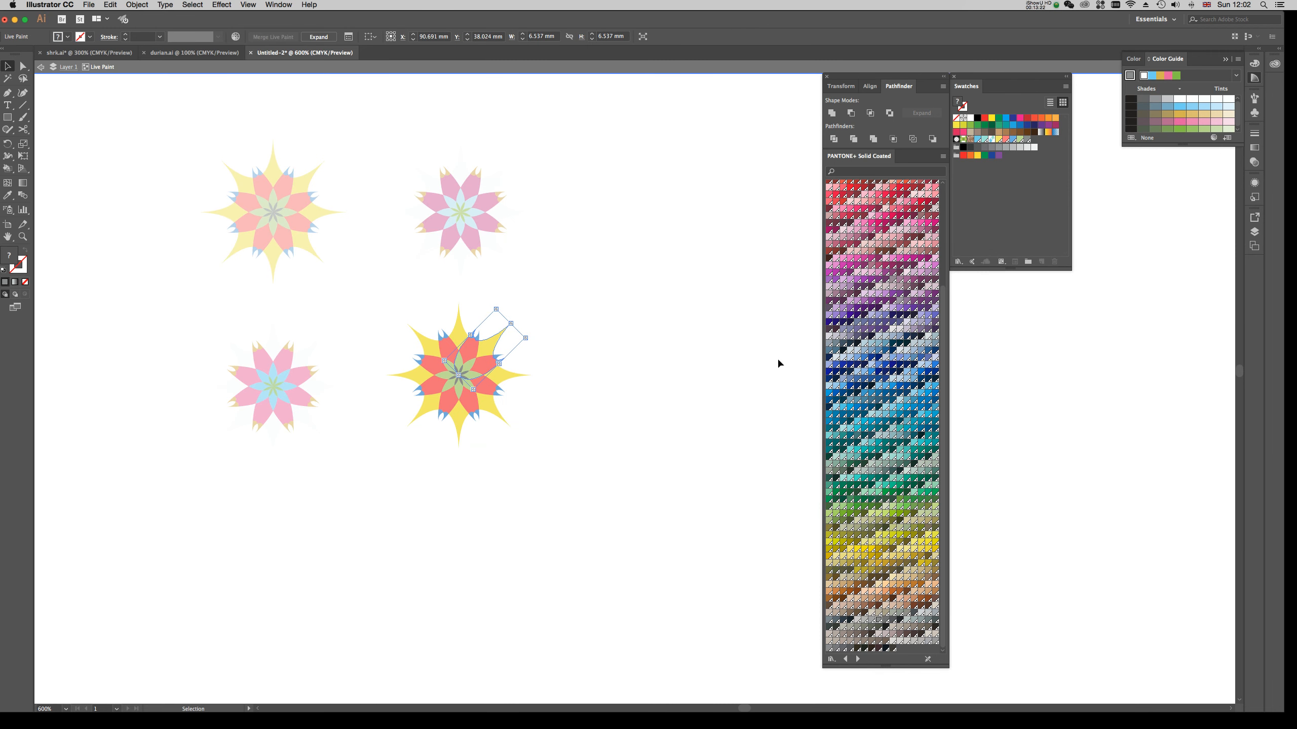
click(556, 434)
double_click(383, 352)
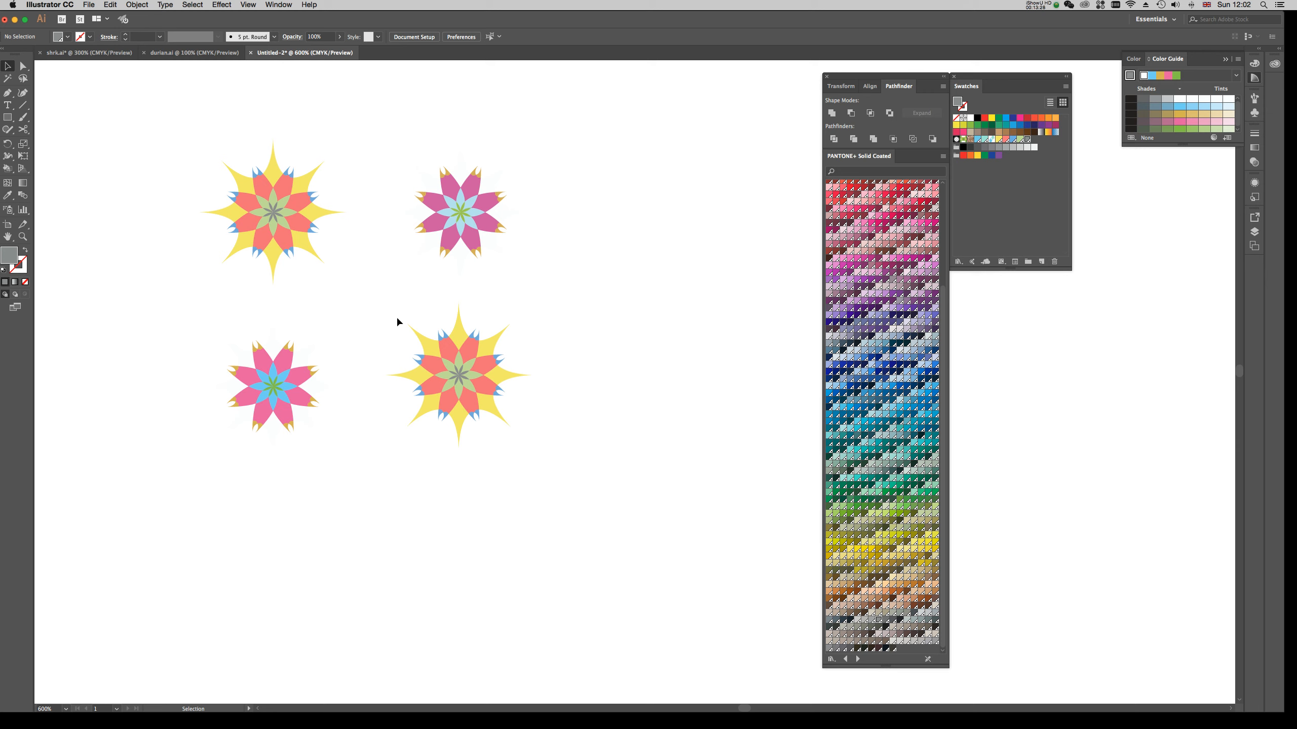
- Recolor the newest yellow copy with light-blue petals, a pale-yellow inner star, purple tips and an orange core, keeping the colors linked
click(454, 361)
click(1213, 138)
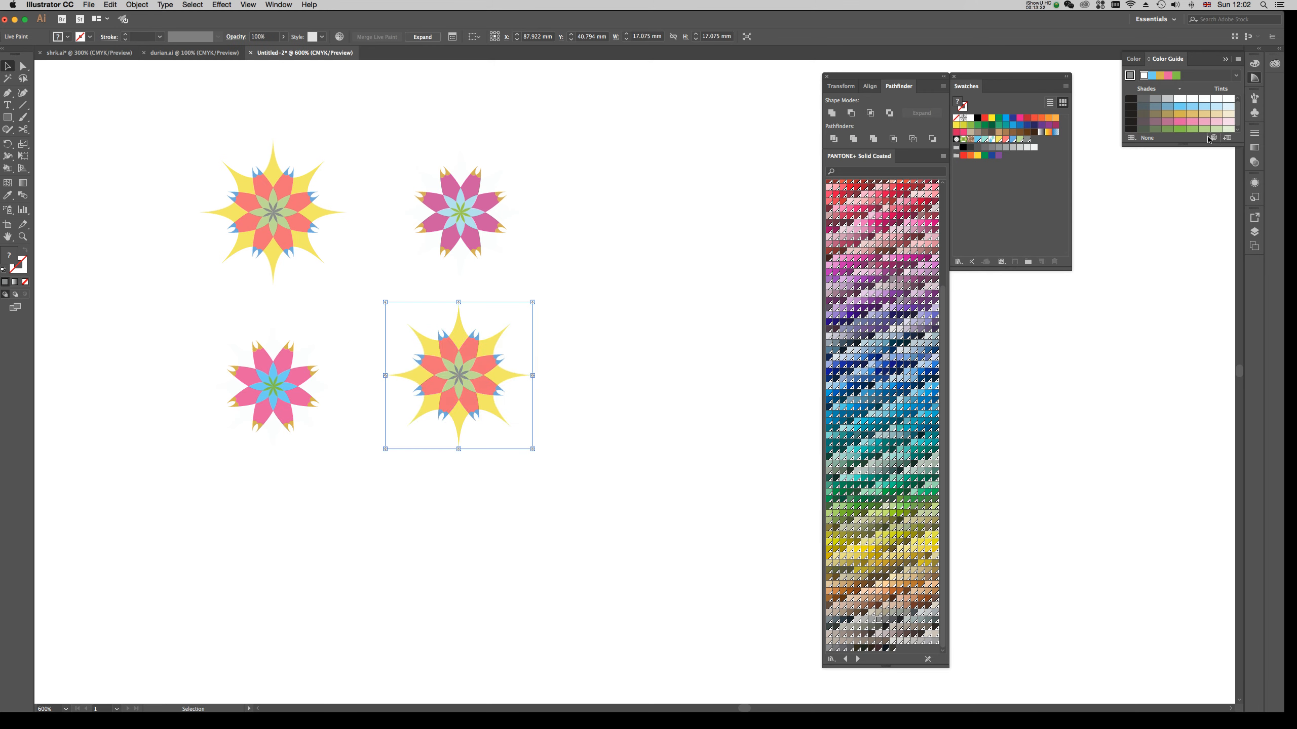
click(719, 294)
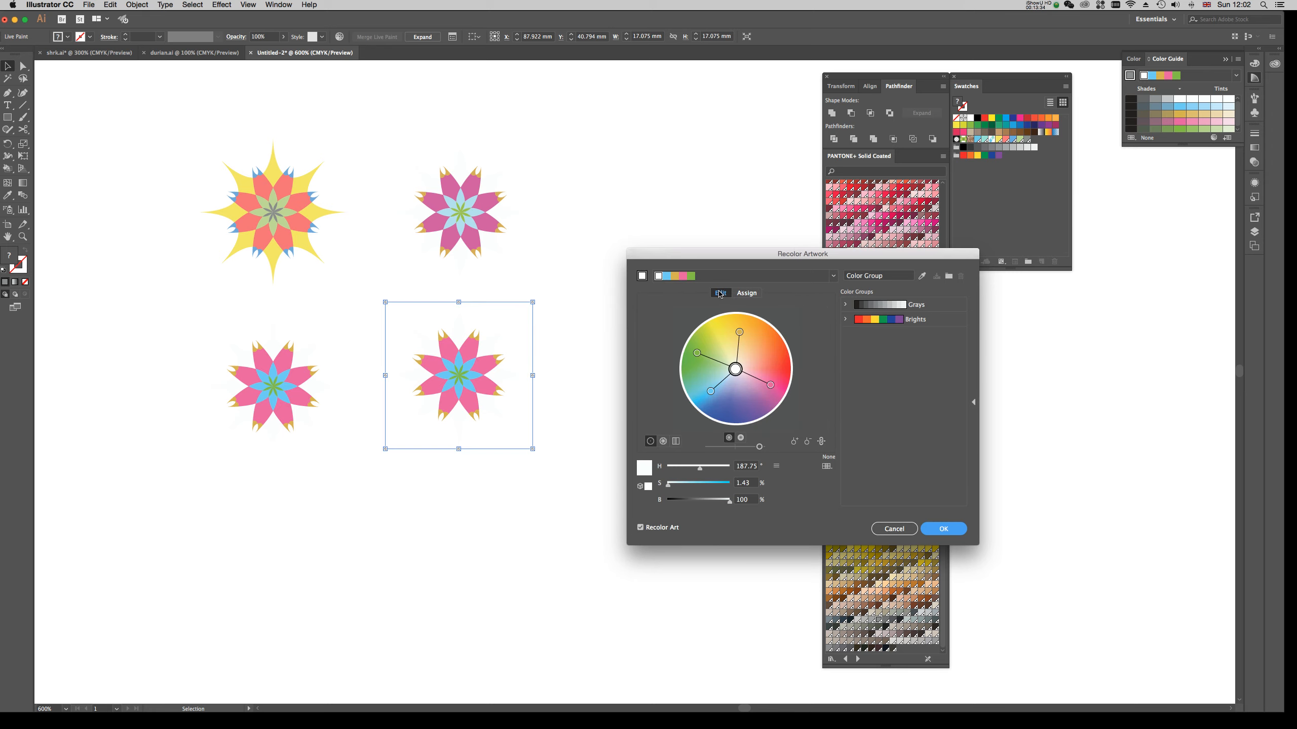
drag(697, 353, 724, 394)
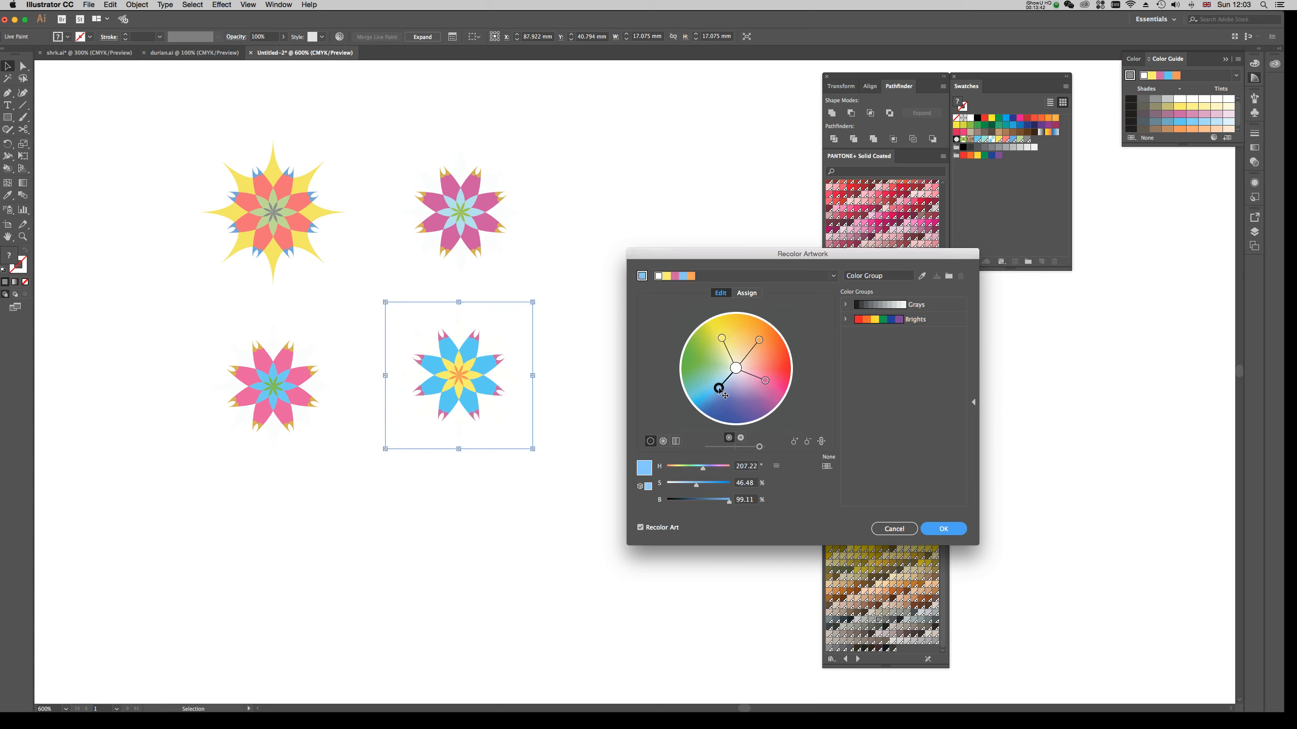
drag(721, 338, 765, 343)
click(759, 340)
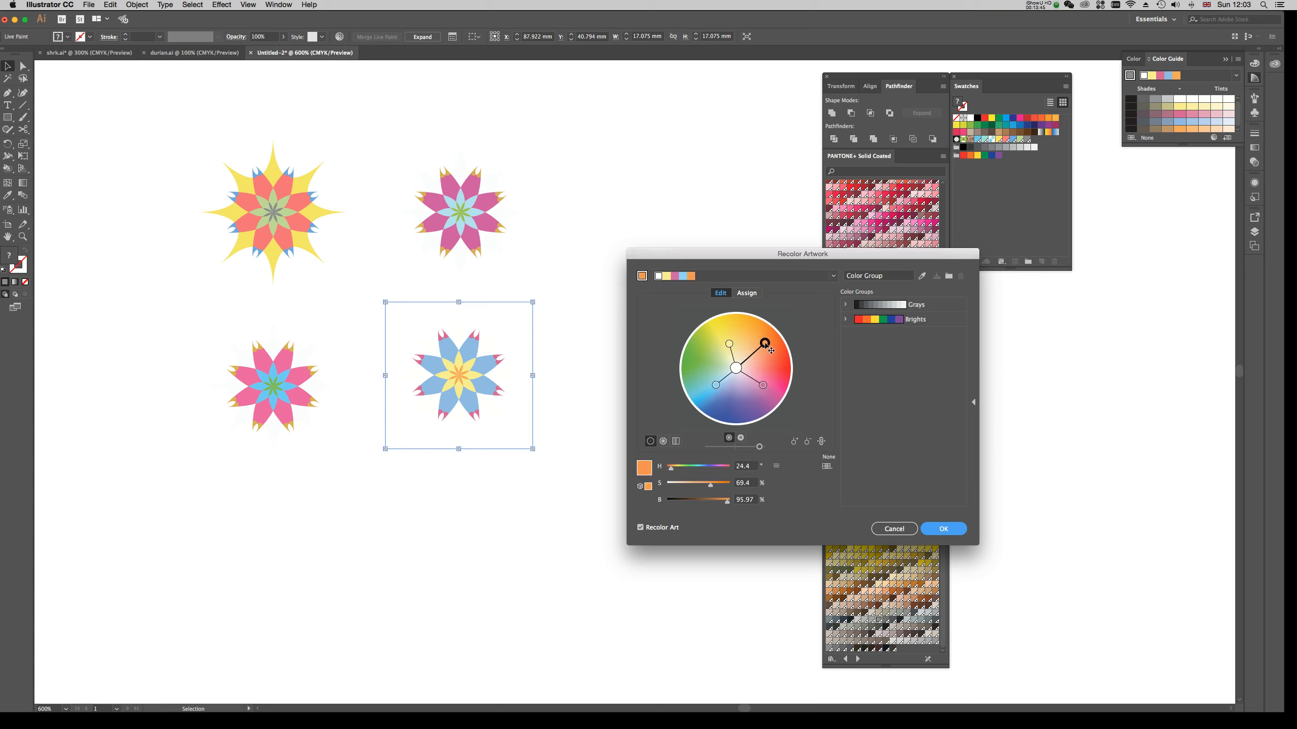
click(940, 529)
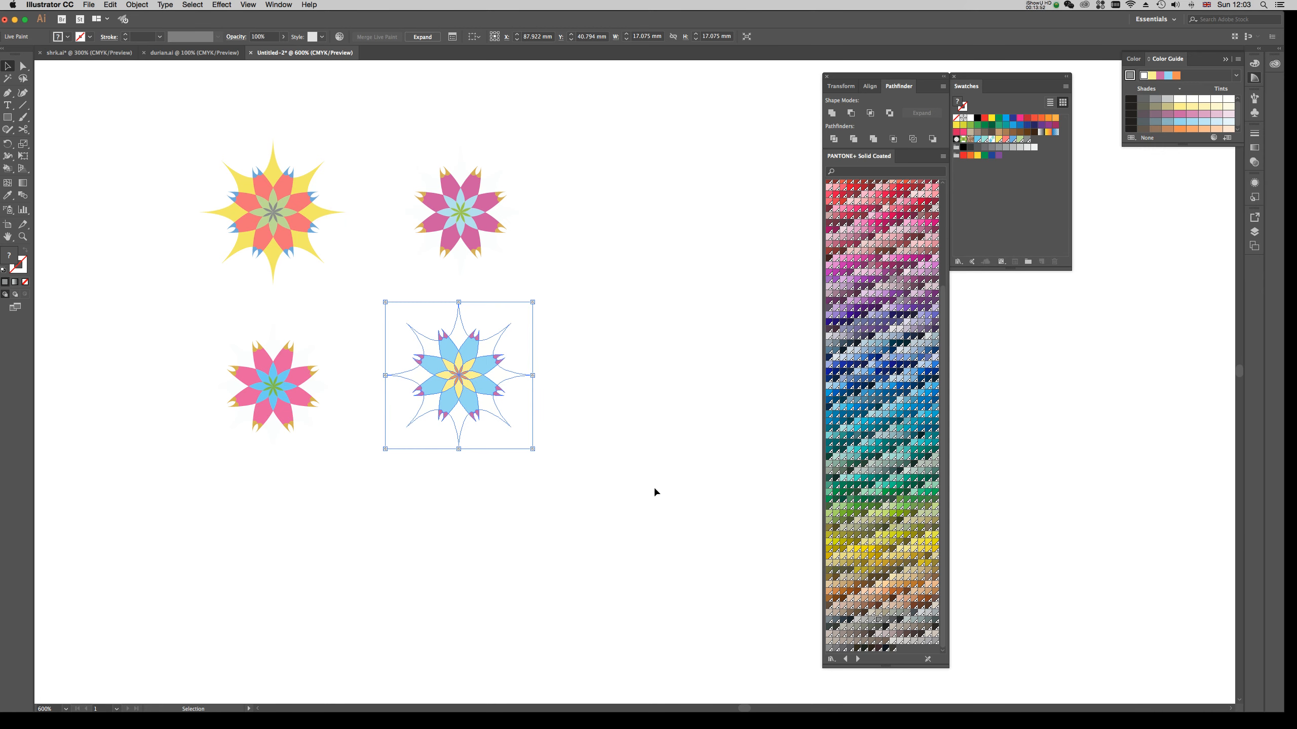
click(654, 491)
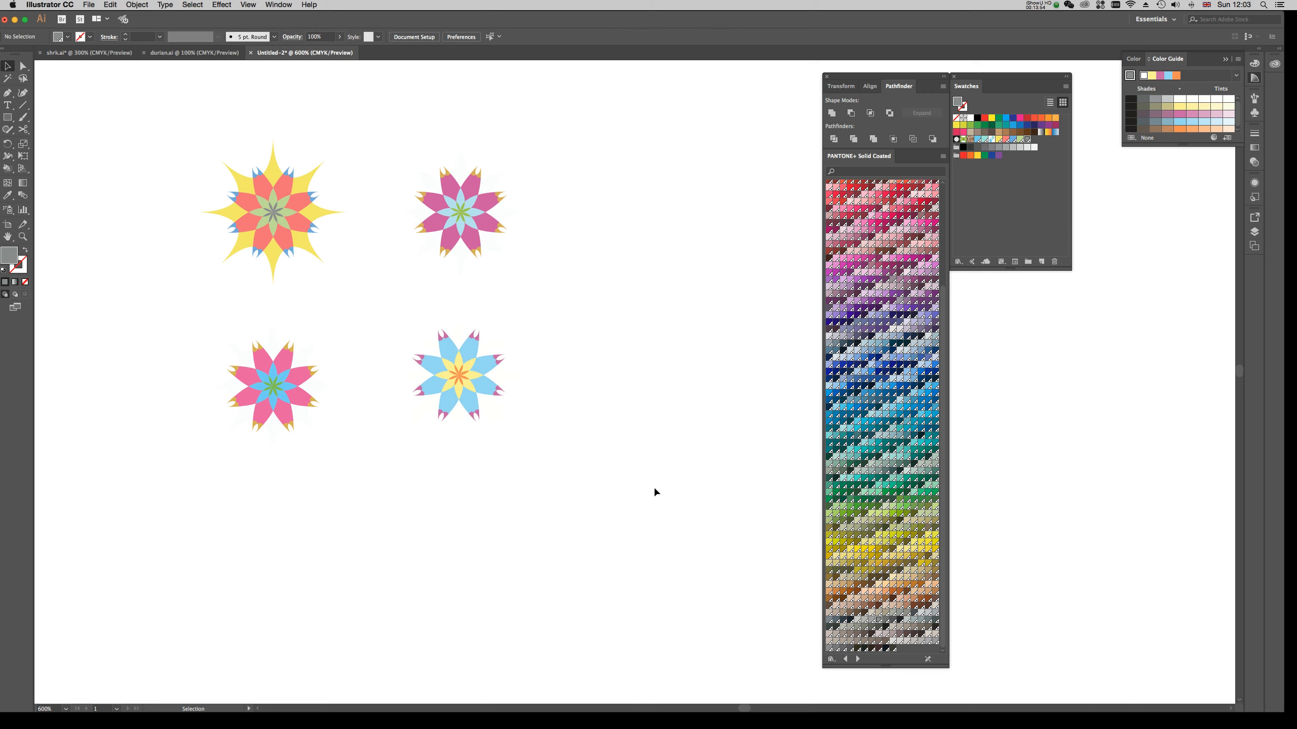
key(super)
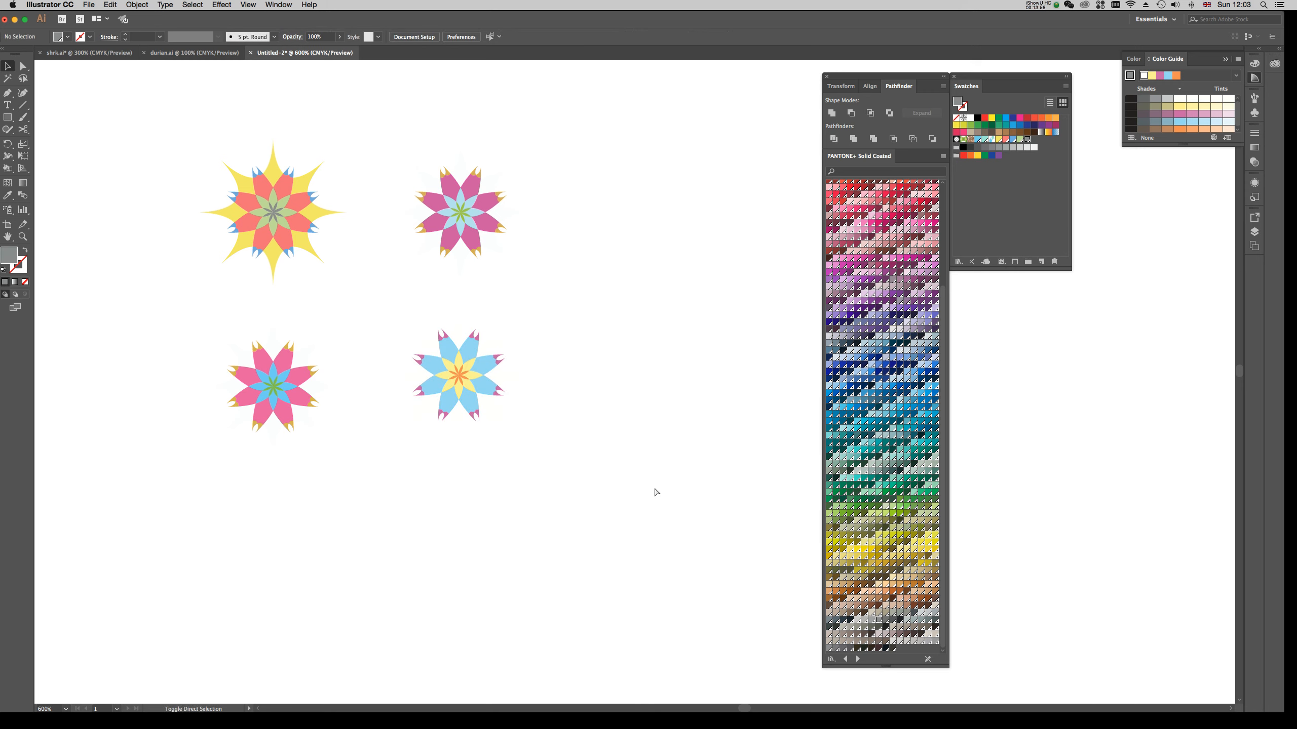